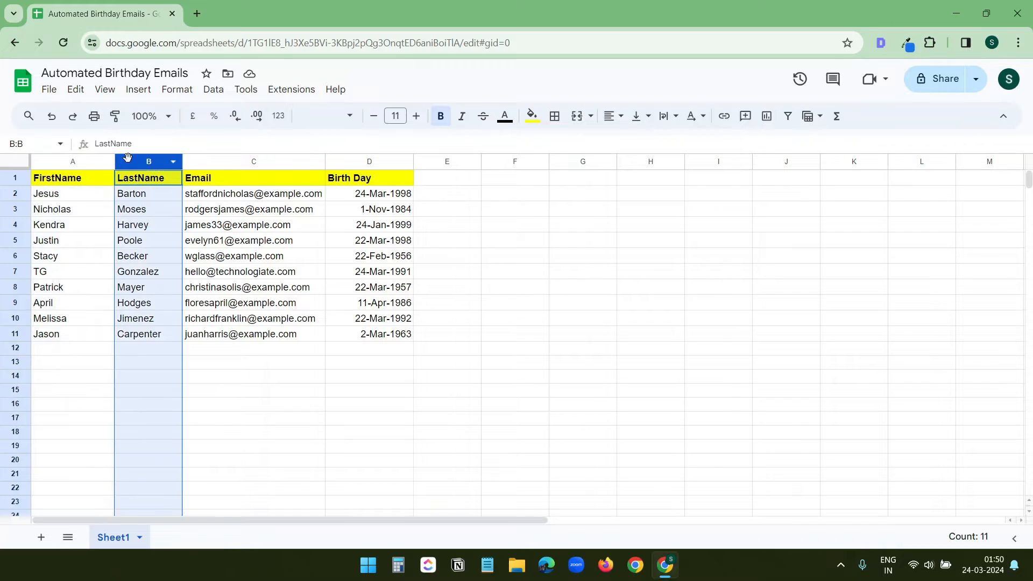
Examine the LastName, Email and Birth Day columns of the Automated Birthday Emails sheet.
{"action": "left_click", "coordinate": [222, 160]}
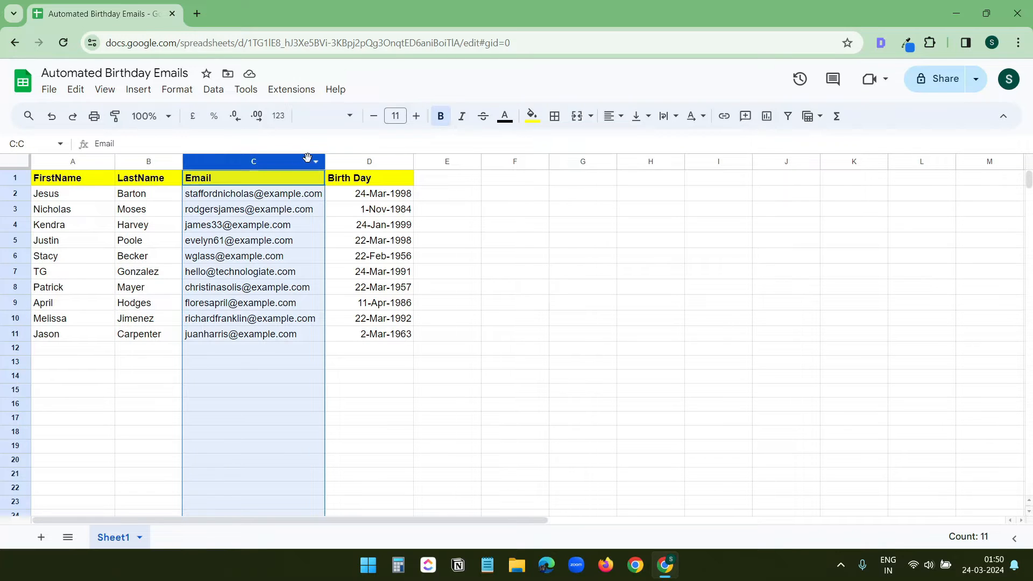
{"action": "left_click", "coordinate": [363, 162]}
{"action": "left_click", "coordinate": [639, 195]}
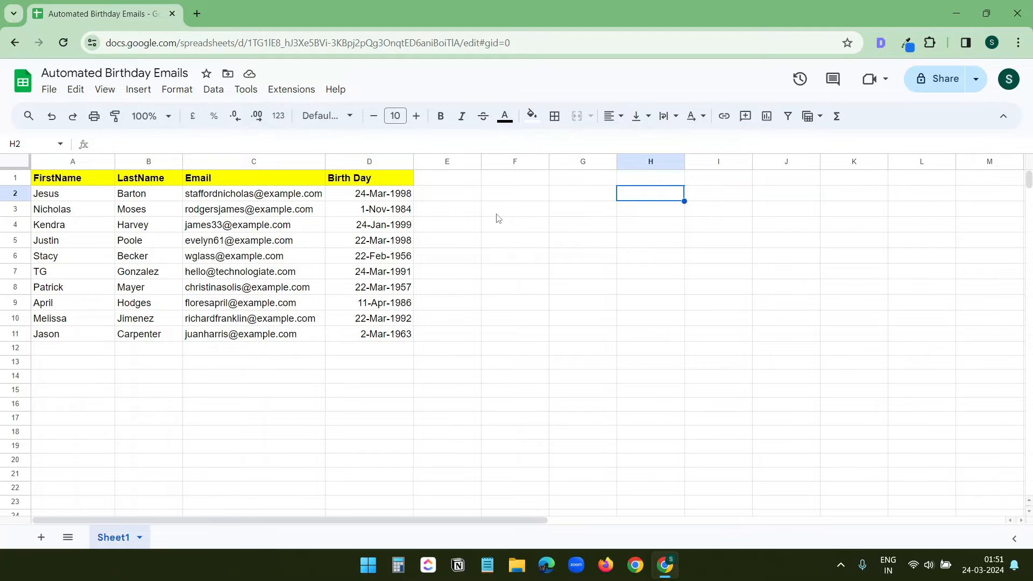
{"action": "left_click", "coordinate": [147, 160]}
{"action": "left_click", "coordinate": [611, 244]}
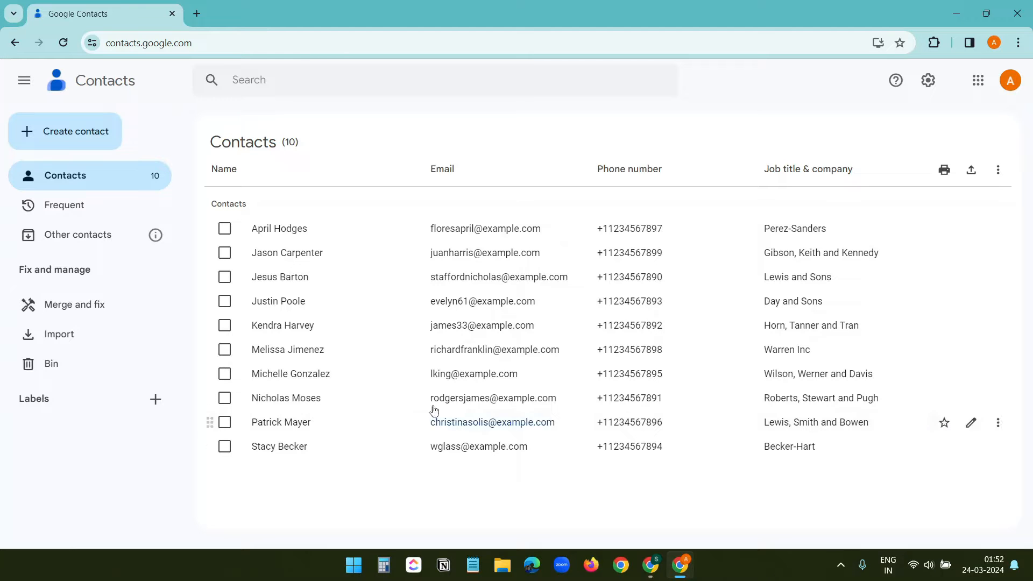
Open the first contact in Google Contacts to check its birthday, and return to the Google Sheets spreadsheet.
{"action": "left_click", "coordinate": [302, 234]}
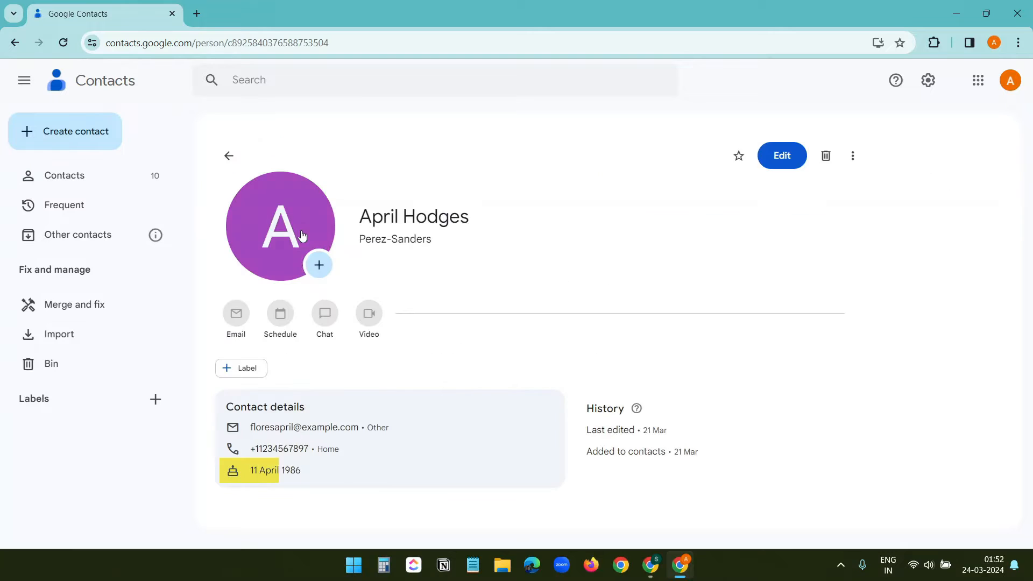
{"action": "key", "text": "alt+Left"}
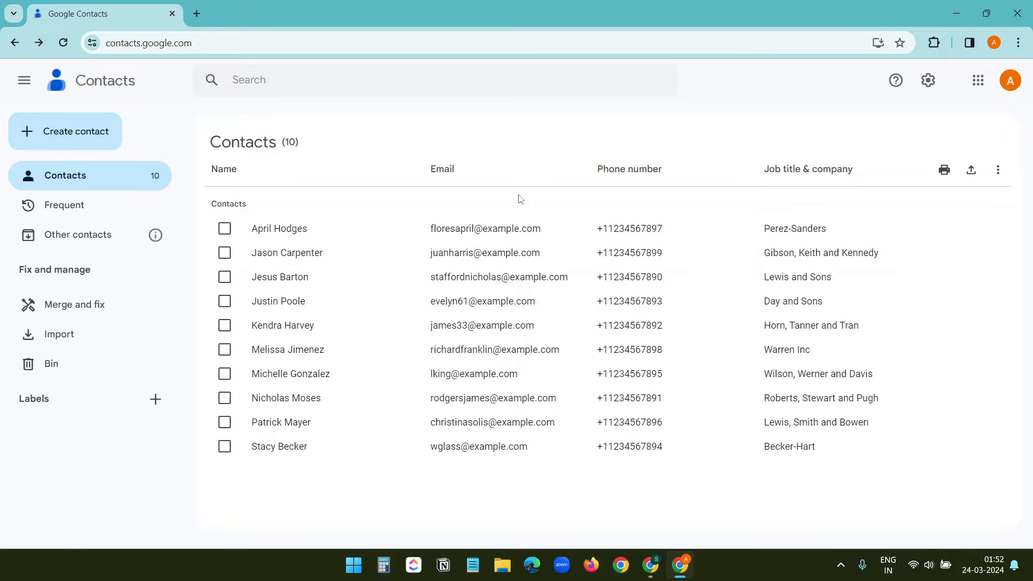
{"action": "key", "text": "alt+Tab"}
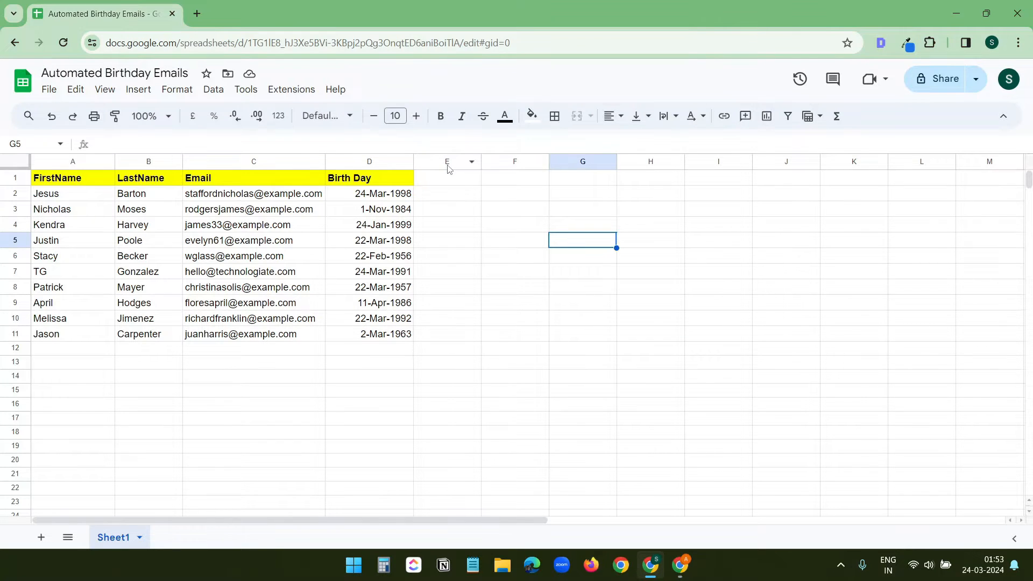
Switch to Google Contacts, select all contacts and export them as Google CSV.
{"action": "key", "text": "alt+Tab"}
{"action": "left_click", "coordinate": [224, 233]}
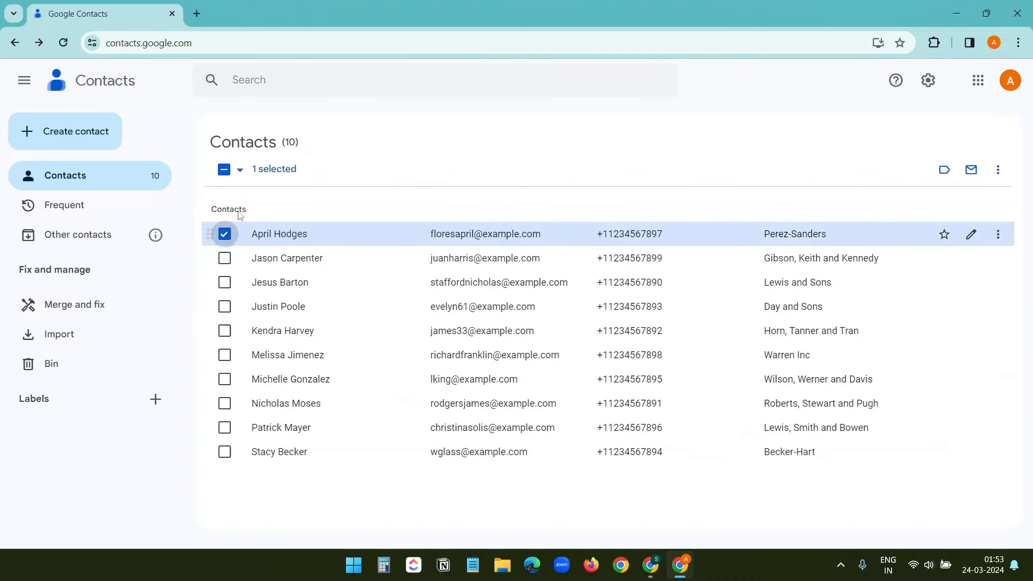
{"action": "left_click", "coordinate": [240, 170]}
{"action": "left_click", "coordinate": [245, 197]}
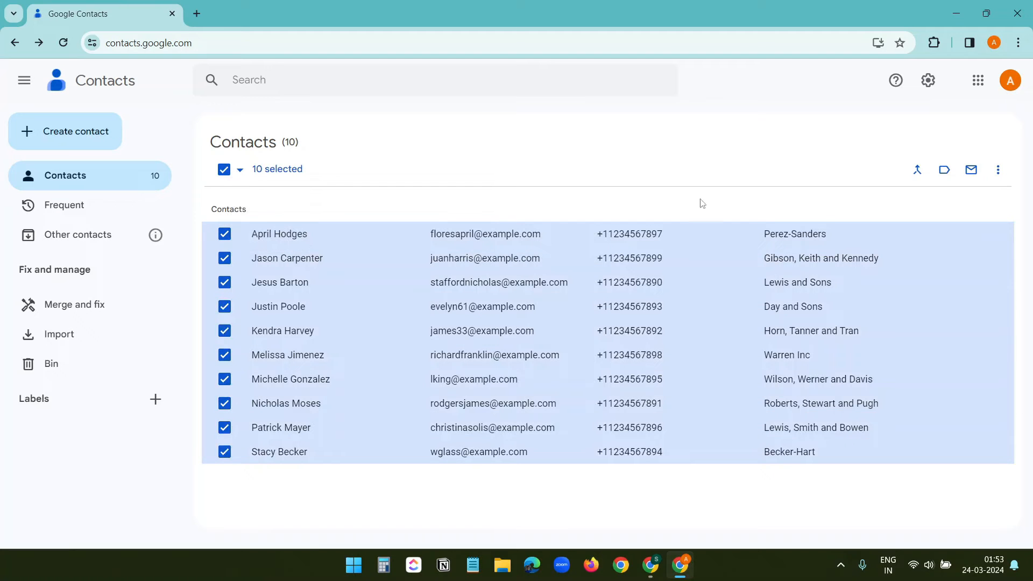
{"action": "left_click", "coordinate": [998, 171]}
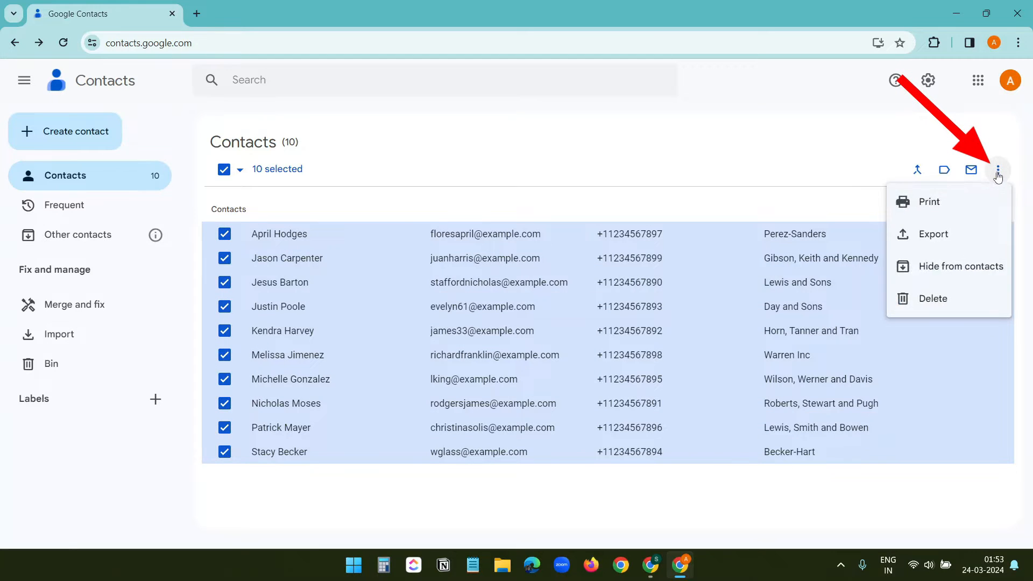
{"action": "left_click", "coordinate": [965, 237]}
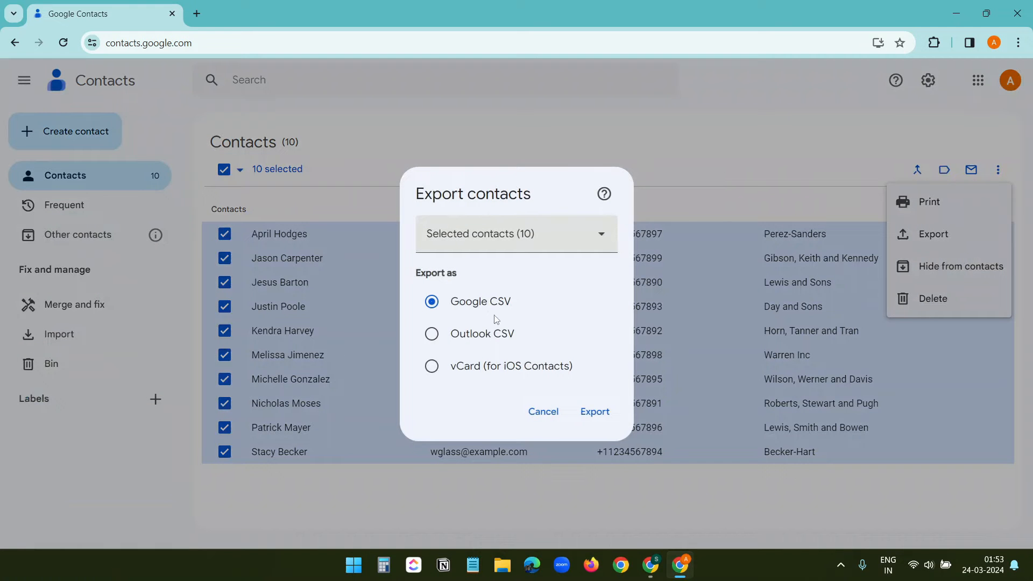
{"action": "left_click", "coordinate": [594, 414]}
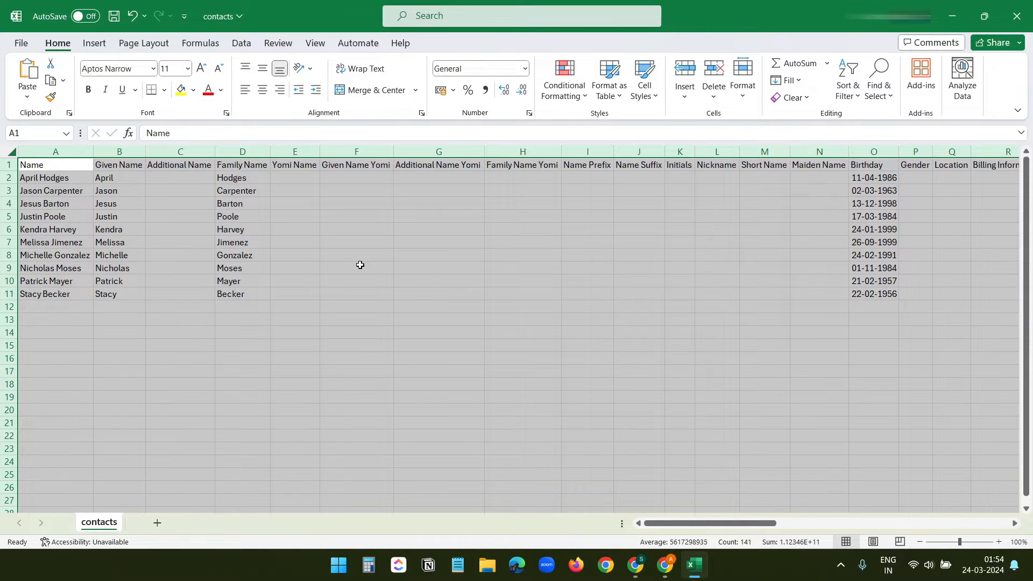
In the exported contacts file in Excel, delete the Additional Name column and the columns from Yomi Name to Maiden Name.
{"action": "left_click", "coordinate": [402, 217]}
{"action": "right_click", "coordinate": [180, 152]}
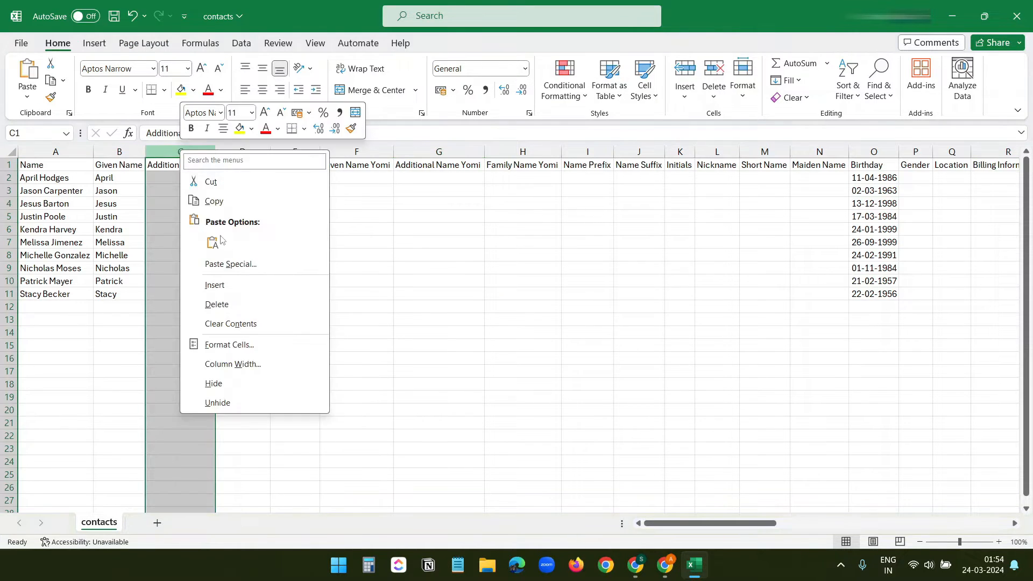
{"action": "left_click", "coordinate": [215, 302]}
{"action": "left_click_drag", "start_coordinate": [226, 152], "coordinate": [748, 154]}
{"action": "right_click", "coordinate": [748, 154]}
{"action": "left_click", "coordinate": [767, 306]}
Delete the remaining unneeded columns of the contacts file, including the Organization 1 columns.
{"action": "left_click_drag", "start_coordinate": [268, 153], "coordinate": [369, 153]}
{"action": "right_click", "coordinate": [767, 155]}
{"action": "left_click", "coordinate": [785, 306]}
{"action": "right_click", "coordinate": [369, 153]}
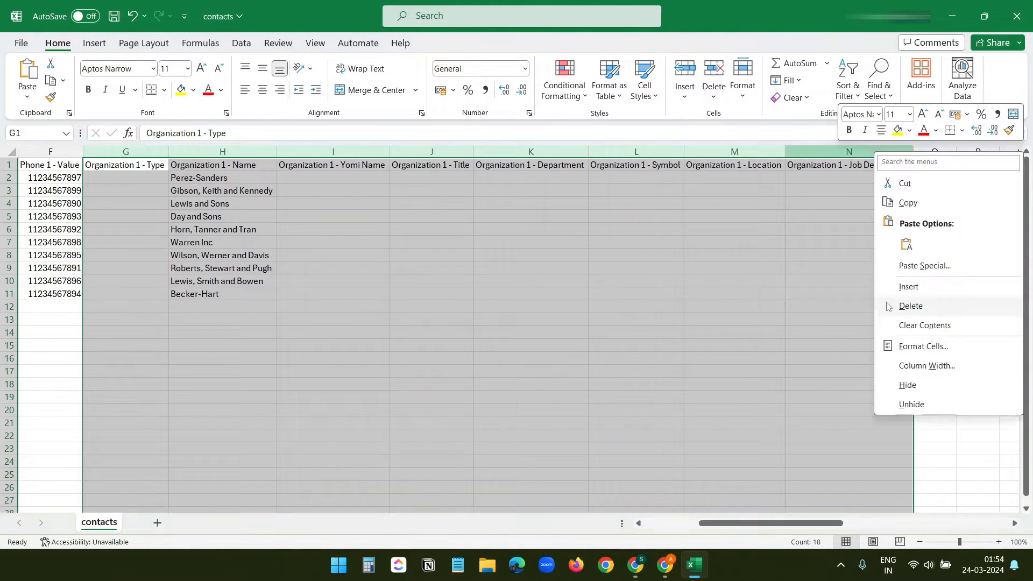
{"action": "left_click", "coordinate": [910, 305]}
{"action": "left_click", "coordinate": [414, 448]}
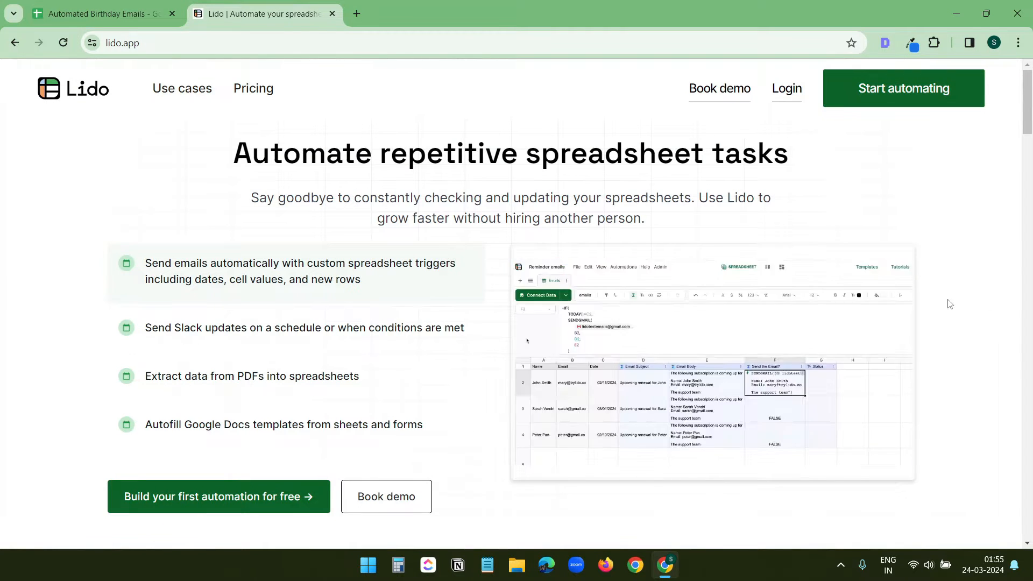
Open the use cases page on the Lido website and browse the available automations.
{"action": "left_click", "coordinate": [183, 93]}
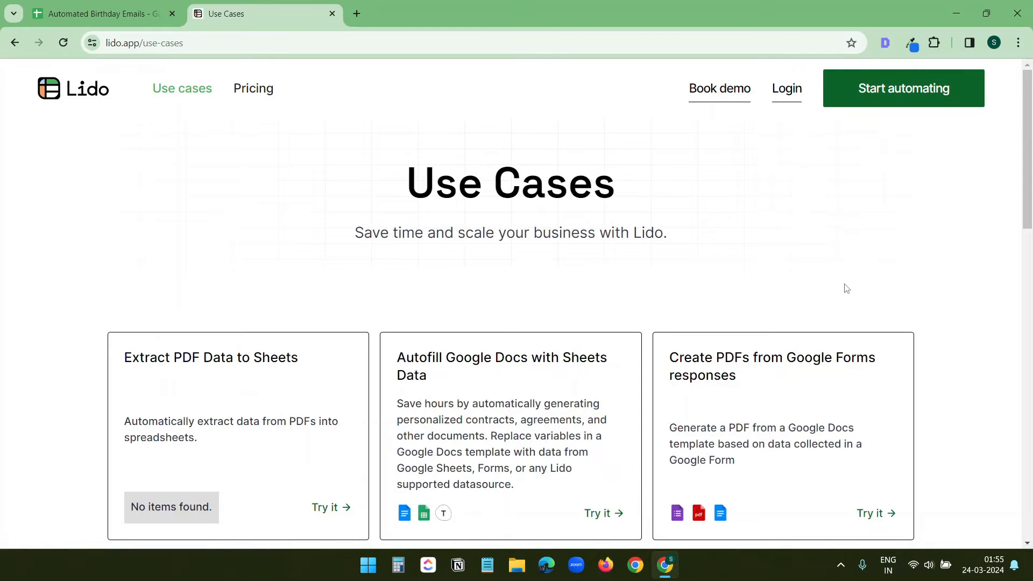
{"action": "scroll", "coordinate": [899, 308], "scroll_direction": "down", "scroll_amount": 3}
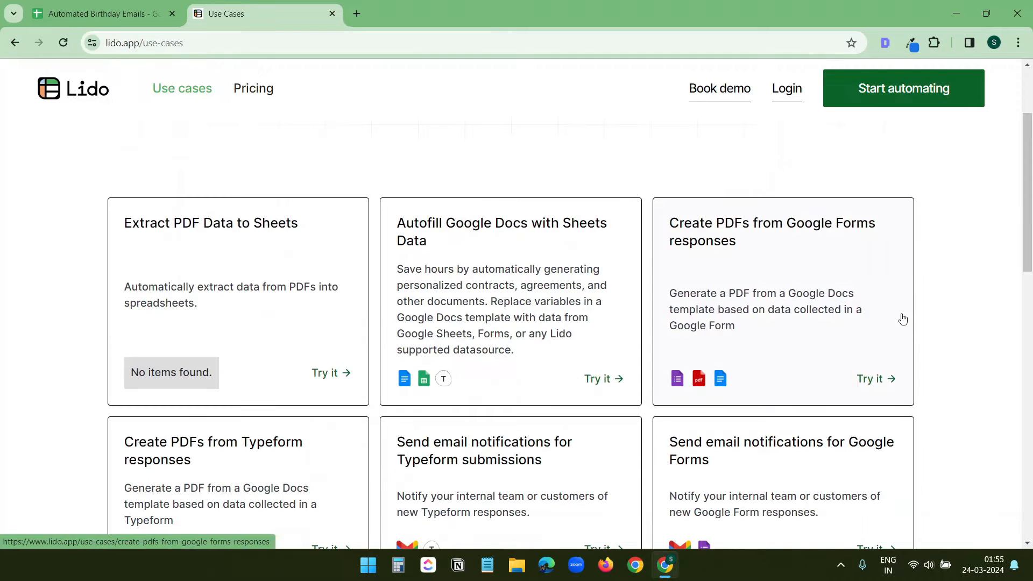
{"action": "scroll", "coordinate": [901, 321], "scroll_direction": "down", "scroll_amount": 3}
{"action": "scroll", "coordinate": [789, 264], "scroll_direction": "up", "scroll_amount": 5}
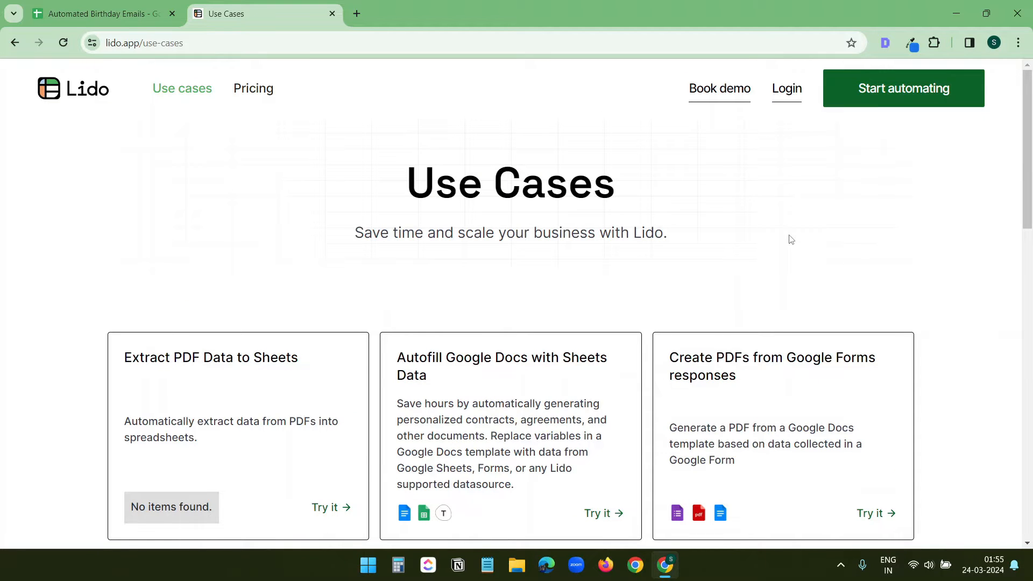
Log in to Lido with the Google account.
{"action": "left_click", "coordinate": [786, 93]}
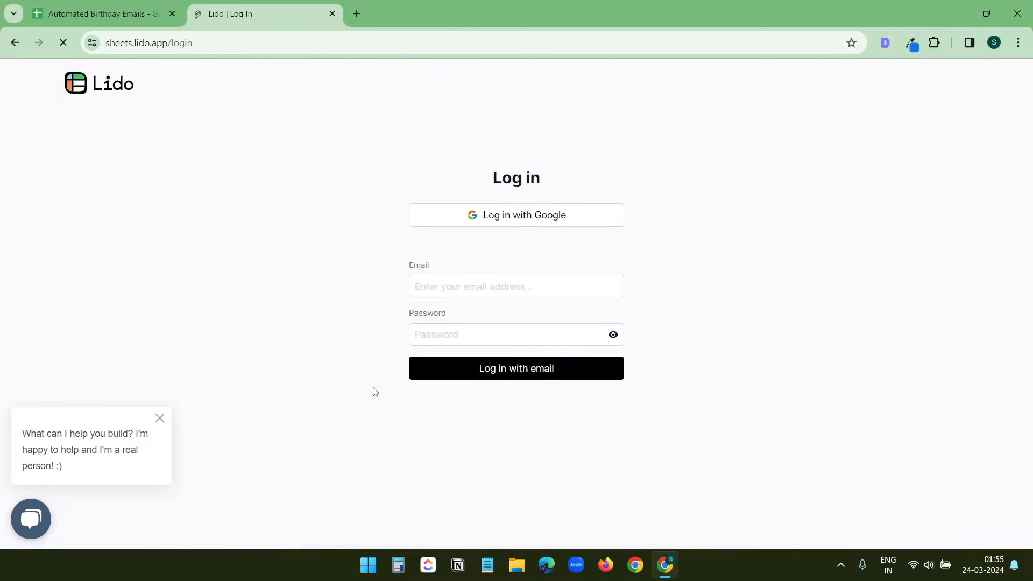
{"action": "left_click", "coordinate": [541, 214]}
{"action": "left_click", "coordinate": [475, 428]}
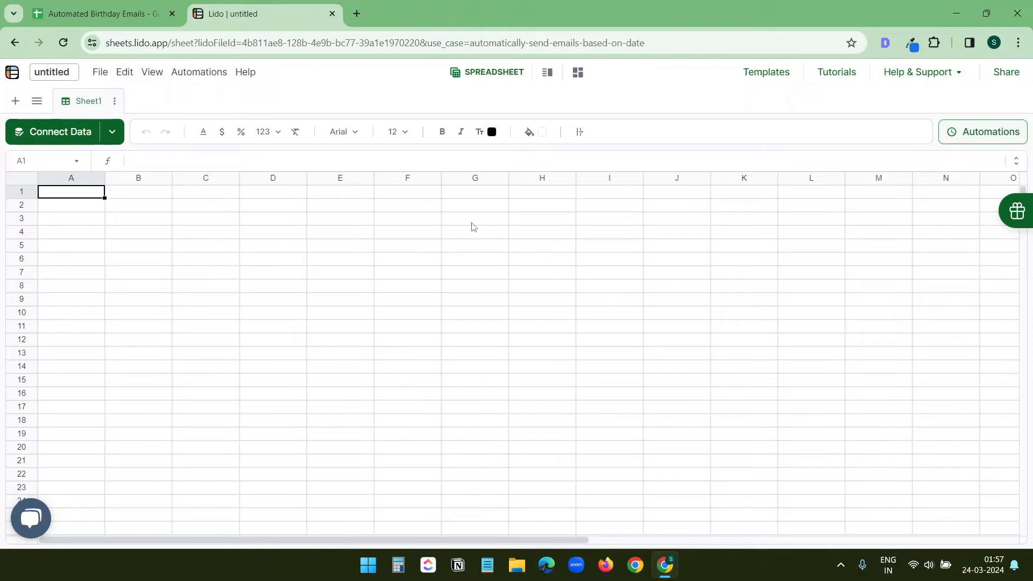
Open the untitled file from Lido's file list and rename it to Automated Birthday Emails.
{"action": "left_click", "coordinate": [12, 74]}
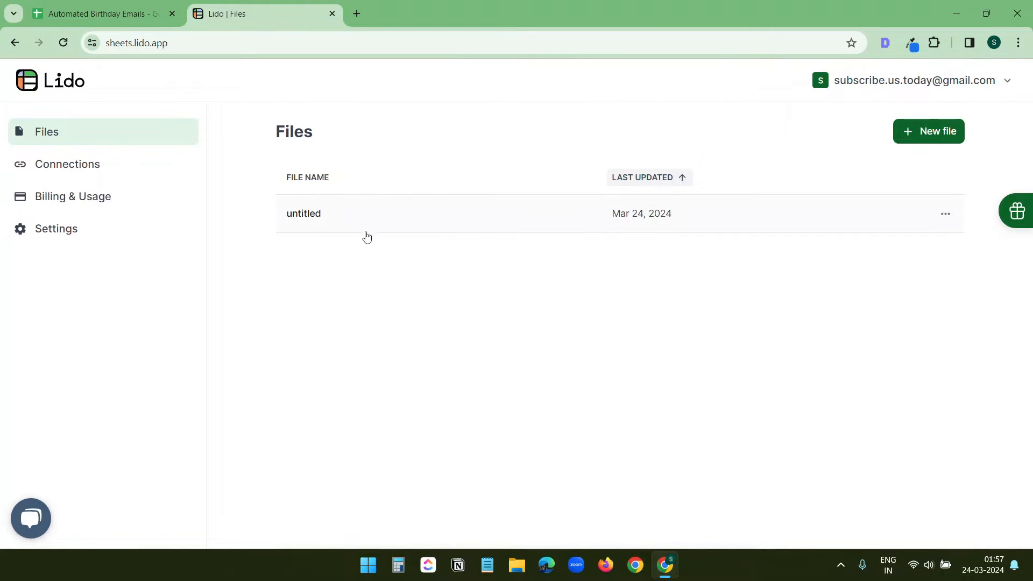
{"action": "left_click", "coordinate": [320, 214]}
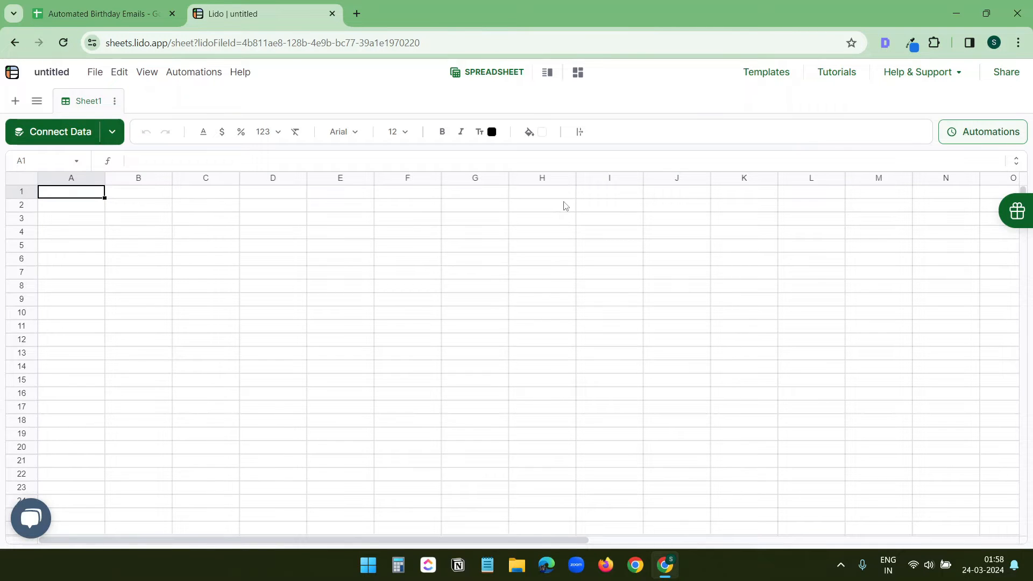
{"action": "left_click", "coordinate": [53, 73]}
{"action": "type", "text": "Autom"}
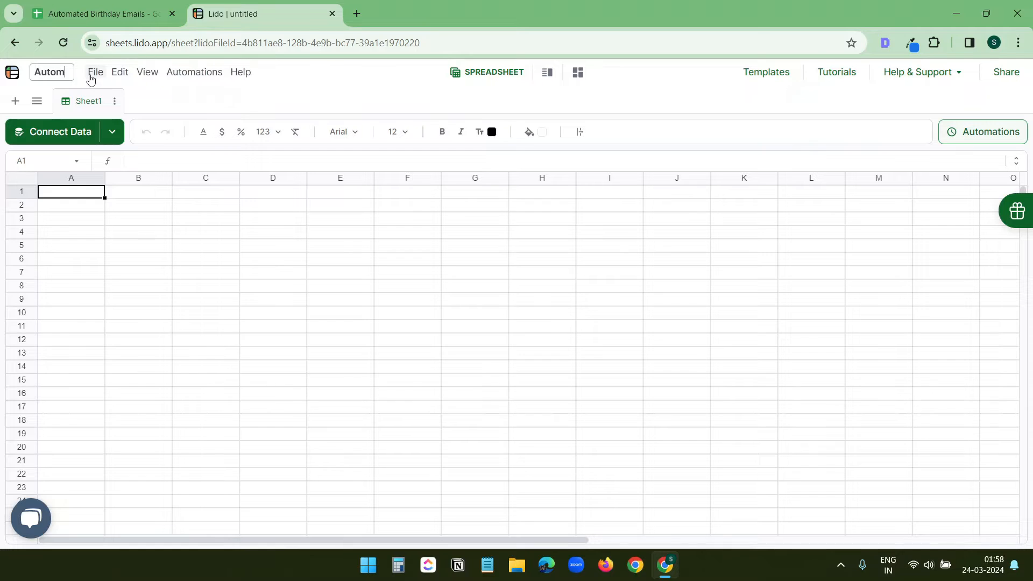
{"action": "type", "text": "ated Birthday Emails"}
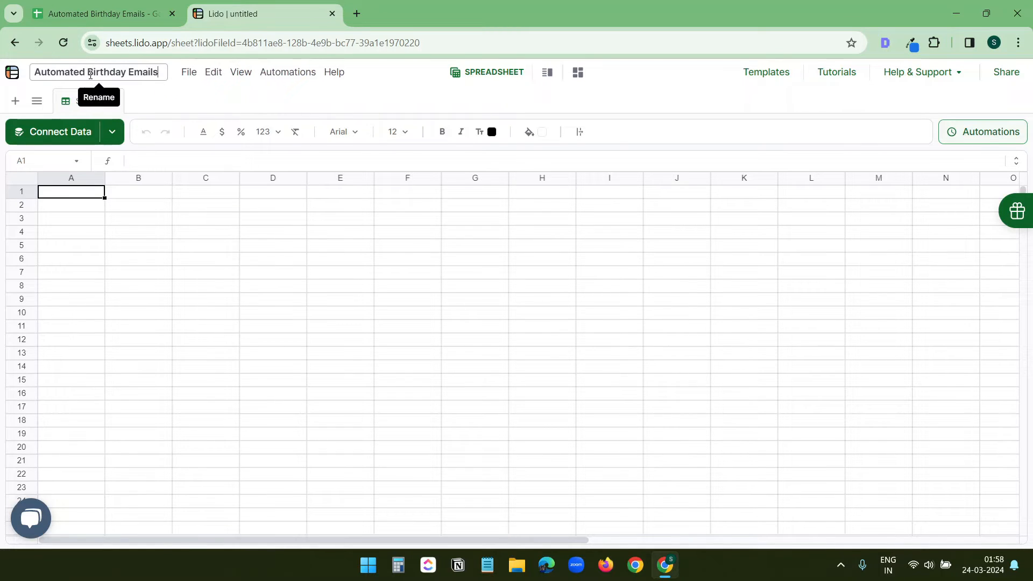
{"action": "key", "text": "Return"}
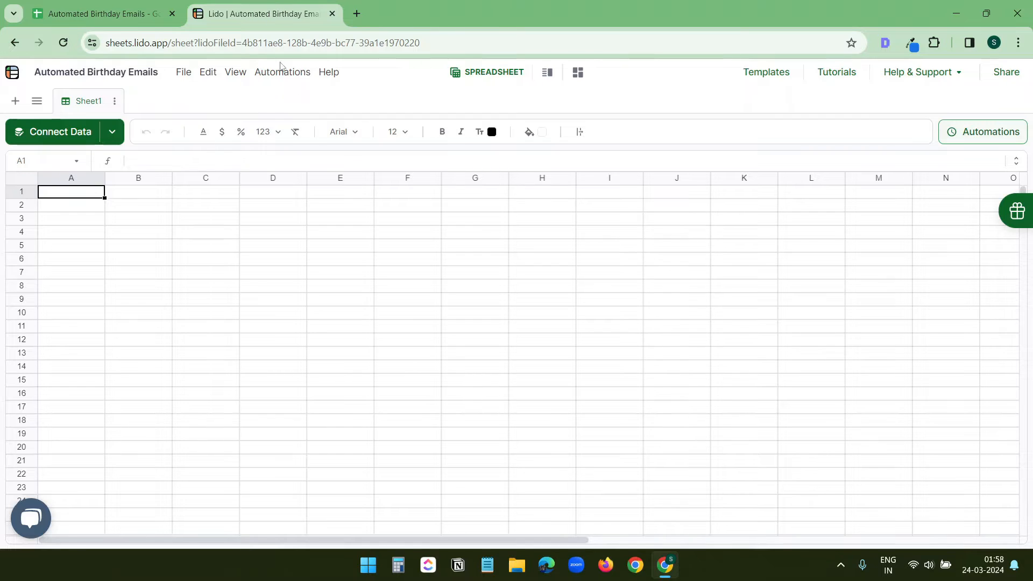
Copy the URL of the Automated Birthday Emails spreadsheet in Google Sheets.
{"action": "left_click", "coordinate": [124, 14]}
{"action": "left_click", "coordinate": [594, 290]}
{"action": "left_click", "coordinate": [400, 364]}
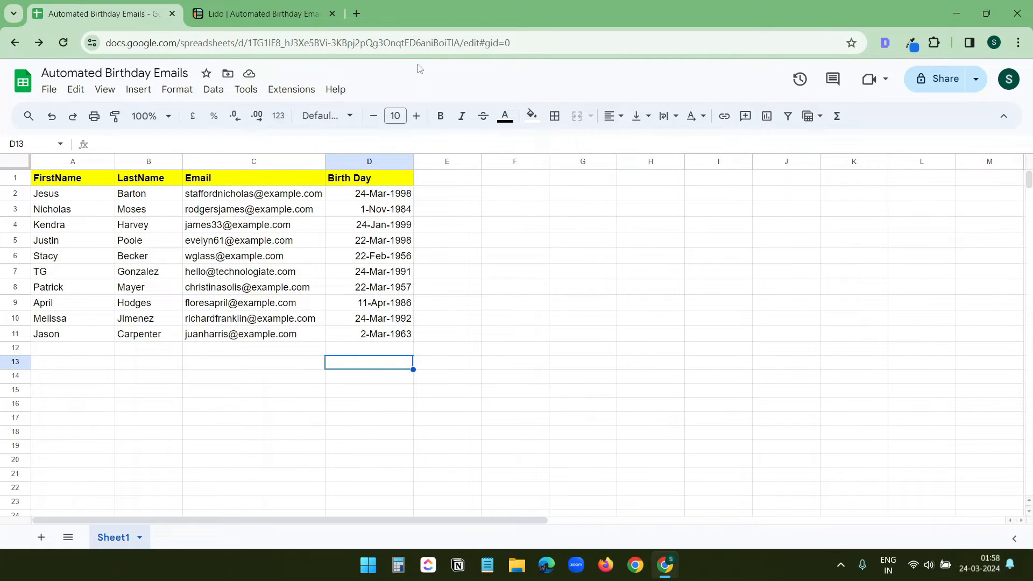
{"action": "left_click", "coordinate": [418, 42]}
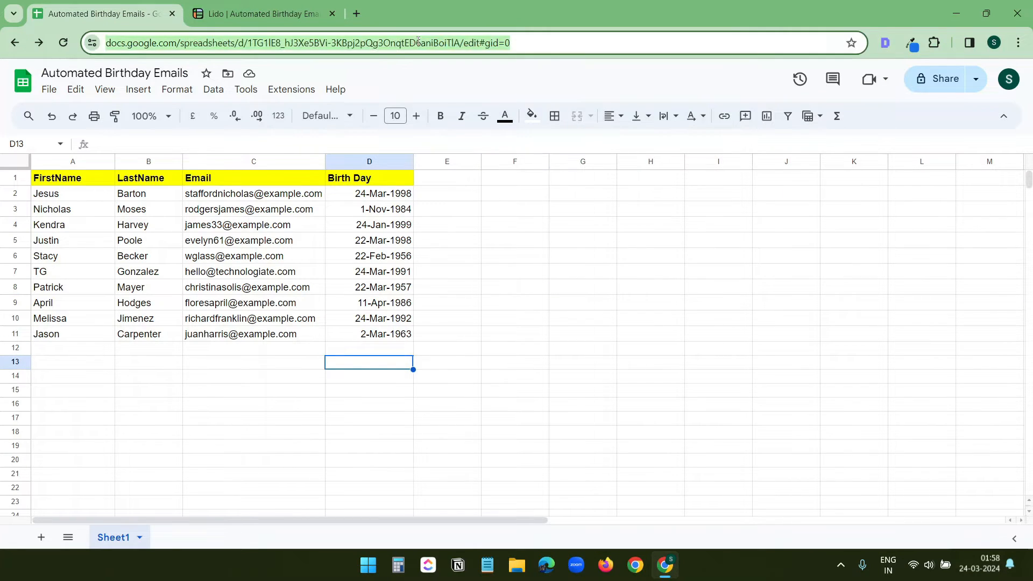
{"action": "right_click", "coordinate": [419, 41]}
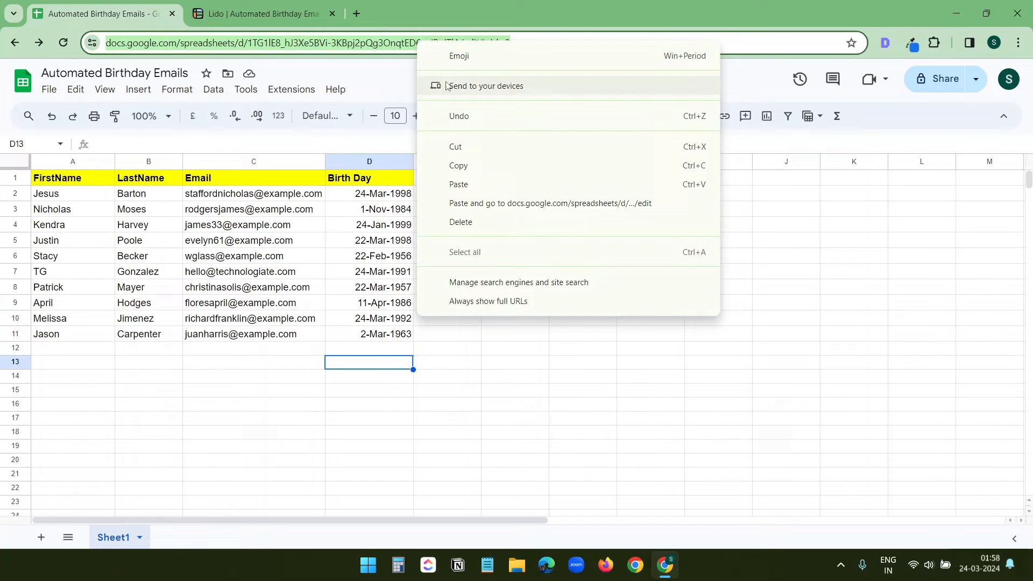
{"action": "left_click", "coordinate": [465, 168]}
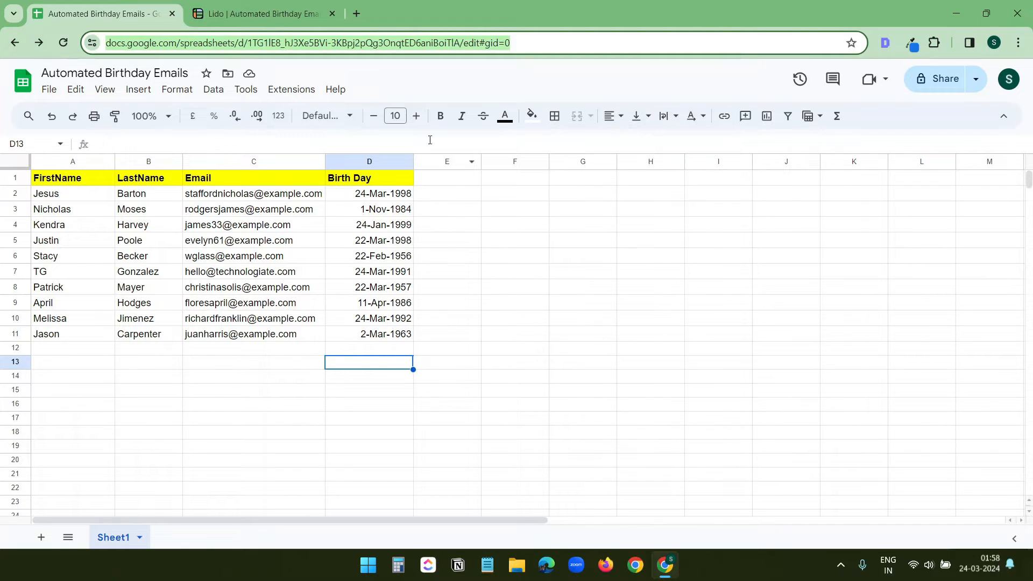
In the Lido file, add Google Sheets as a data source and paste the copied spreadsheet URL.
{"action": "left_click", "coordinate": [274, 16]}
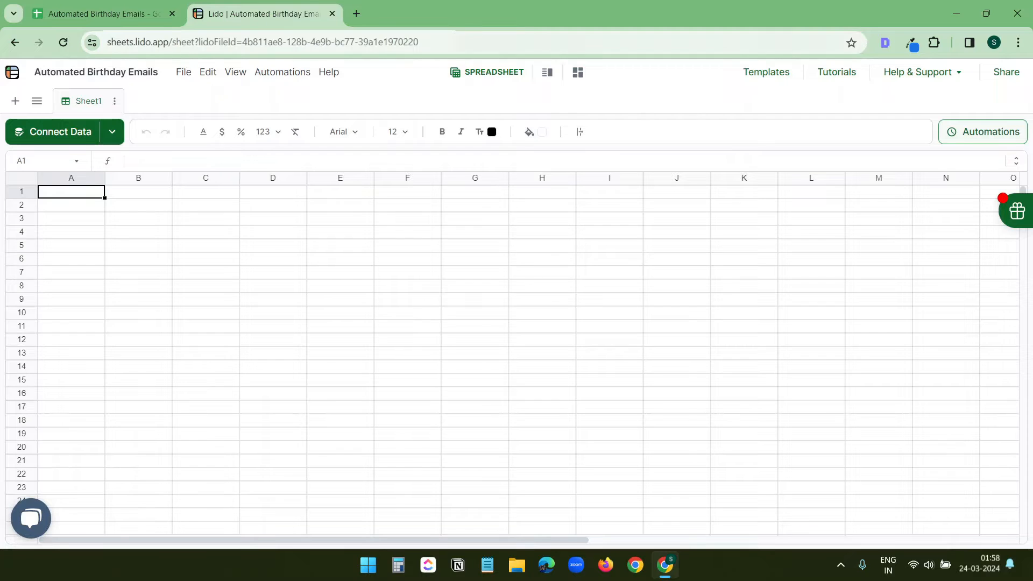
{"action": "left_click", "coordinate": [74, 135]}
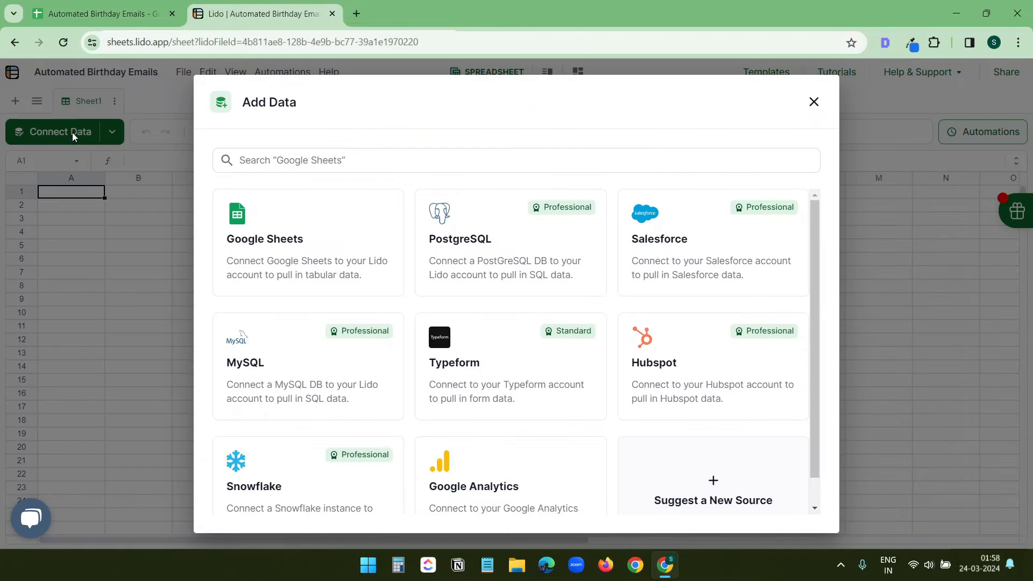
{"action": "left_click", "coordinate": [297, 245]}
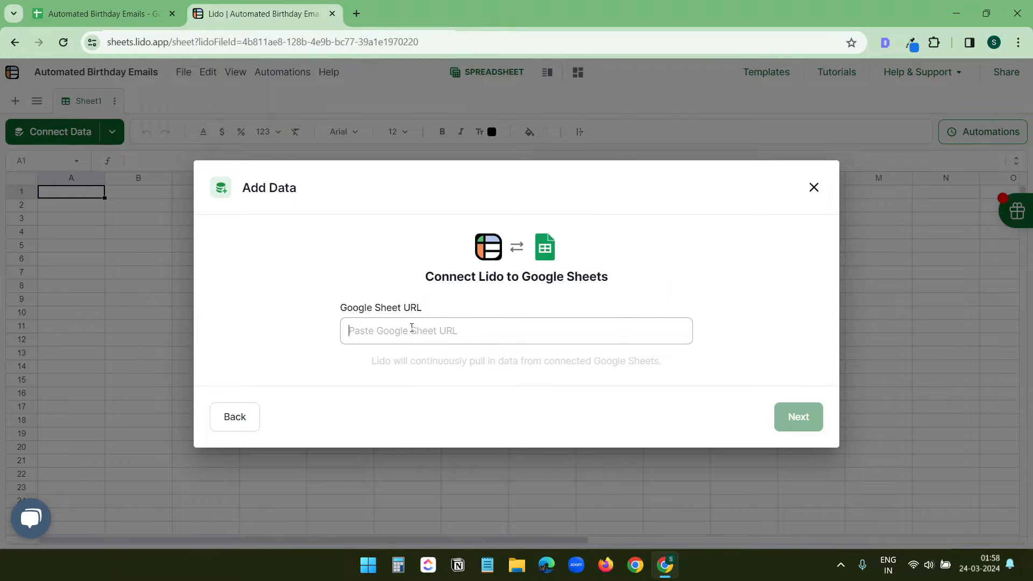
{"action": "right_click", "coordinate": [412, 326]}
{"action": "left_click", "coordinate": [444, 164]}
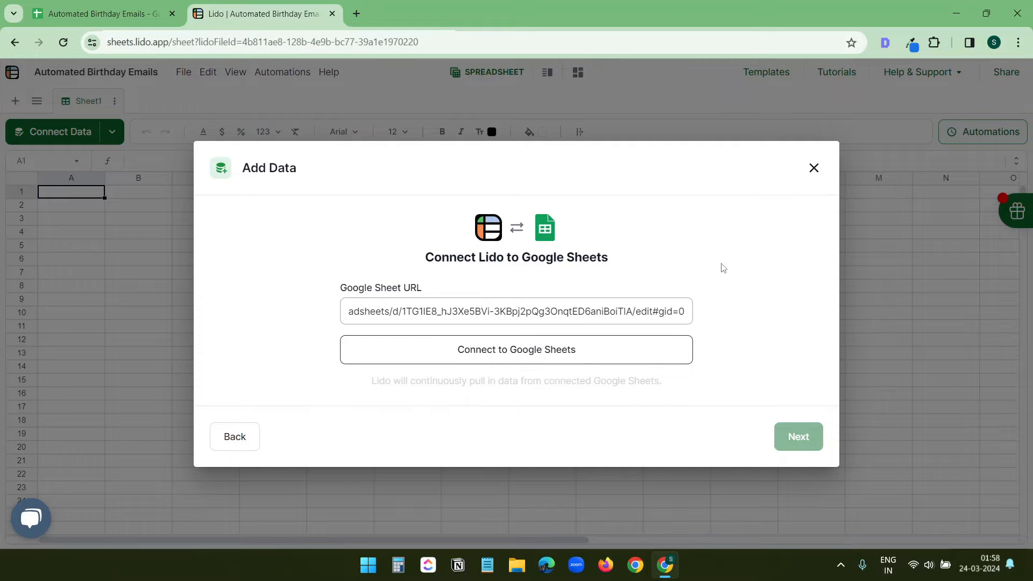
Authorize Lido to access Google Sheets with the Google account and continue to the data preview.
{"action": "left_click", "coordinate": [530, 359]}
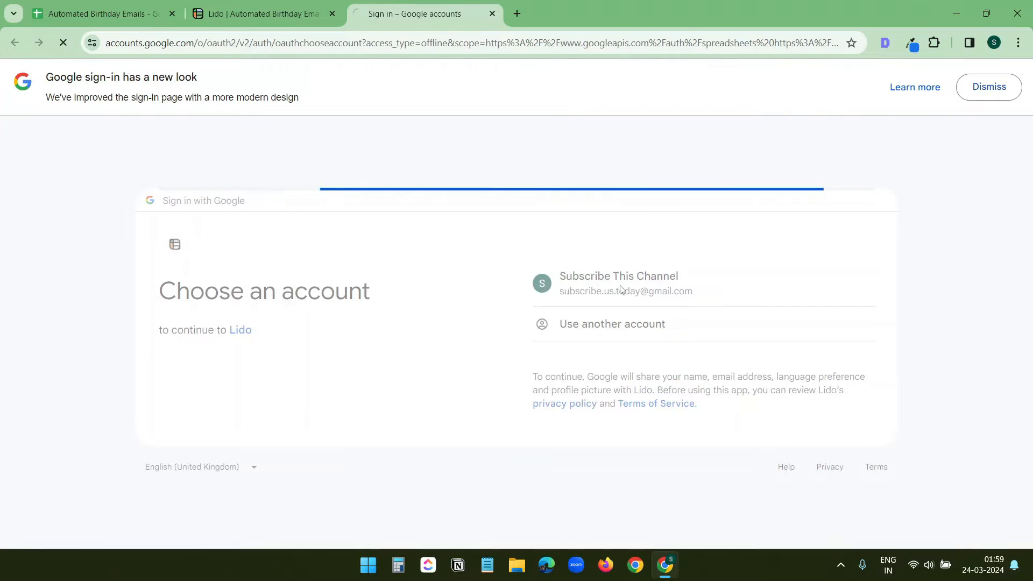
{"action": "left_click", "coordinate": [636, 417]}
{"action": "left_click", "coordinate": [702, 530]}
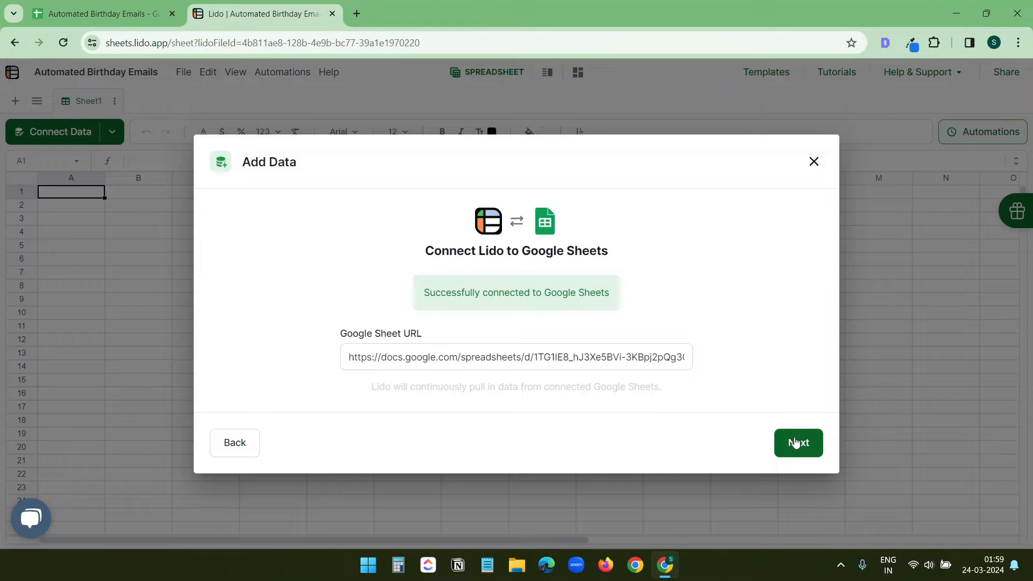
{"action": "left_click", "coordinate": [796, 442]}
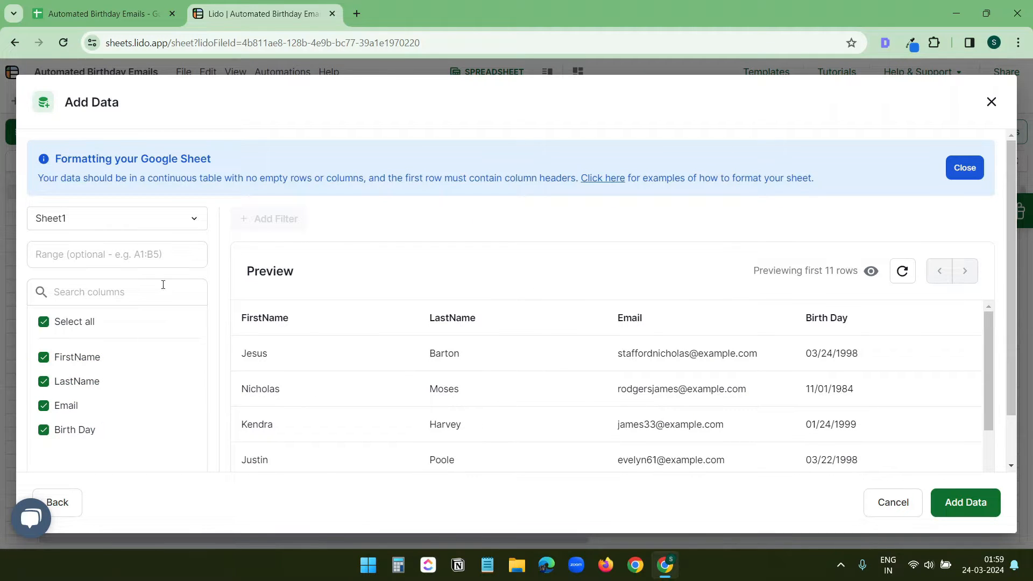
Check that Sheet1 with all its columns is the source, review the preview, and add the data to the Lido file.
{"action": "left_click", "coordinate": [77, 220]}
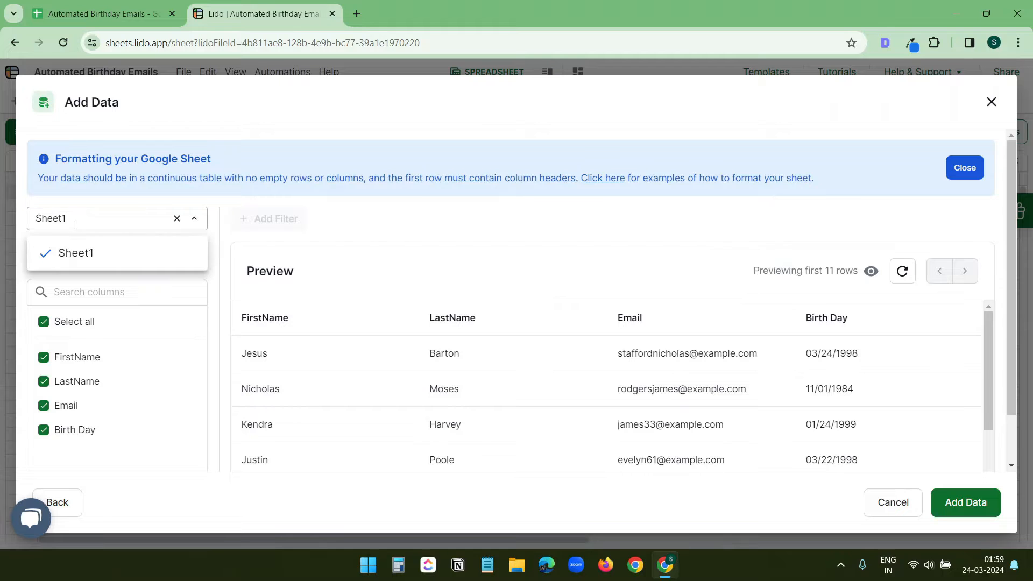
{"action": "left_click", "coordinate": [118, 11]}
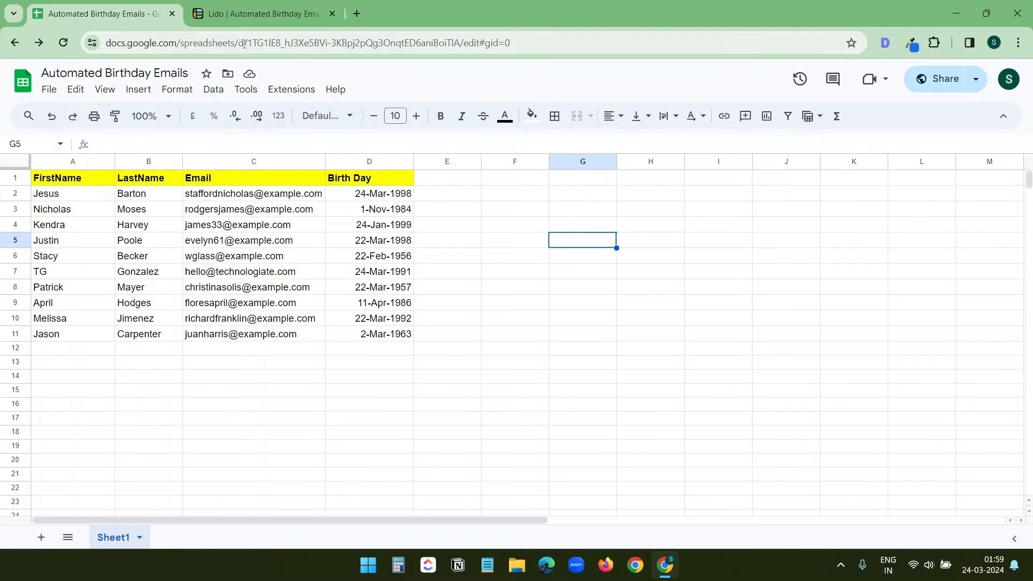
{"action": "left_click", "coordinate": [249, 21]}
{"action": "left_click", "coordinate": [130, 216]}
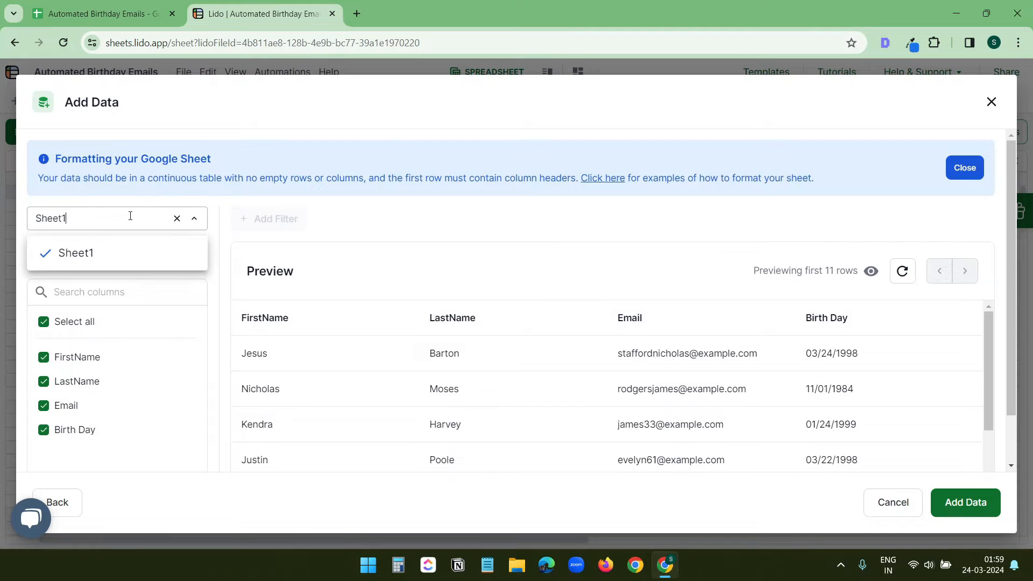
{"action": "left_click", "coordinate": [399, 300]}
{"action": "scroll", "coordinate": [547, 302], "scroll_direction": "down", "scroll_amount": 1}
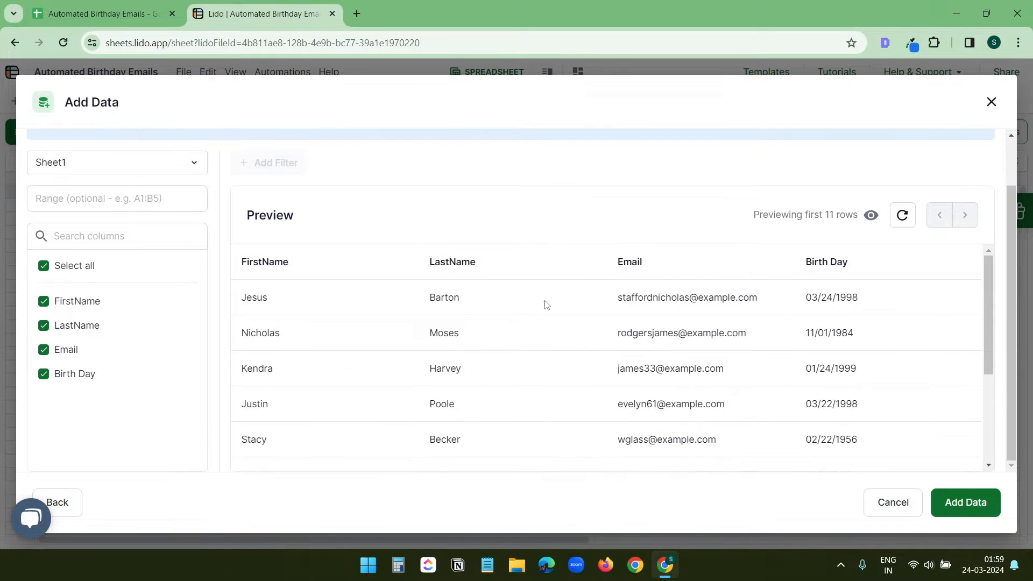
{"action": "scroll", "coordinate": [560, 328], "scroll_direction": "up", "scroll_amount": 1}
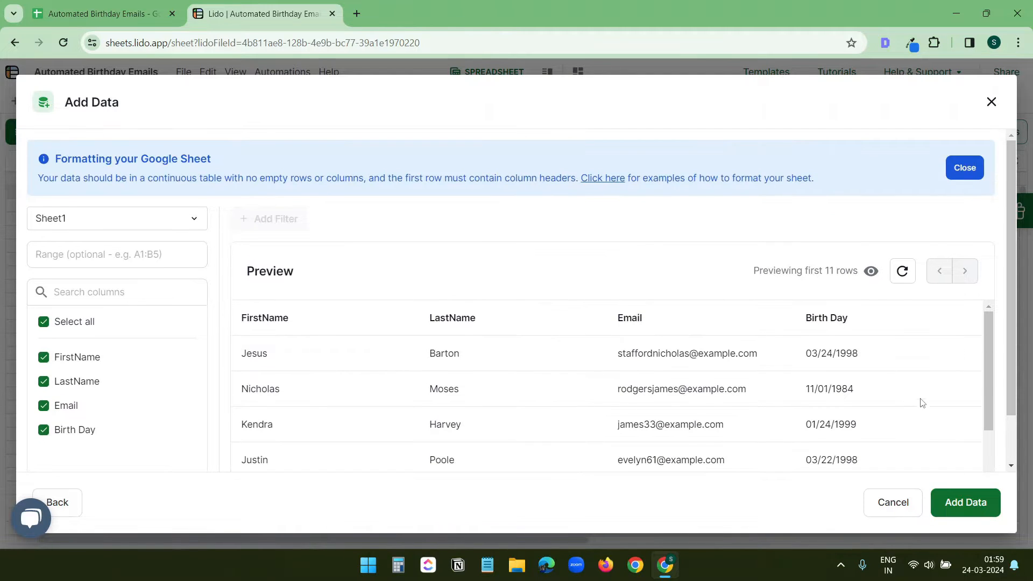
{"action": "left_click", "coordinate": [965, 502]}
Name the imported table BirthdayContacts and save it.
{"action": "type", "text": "B"}
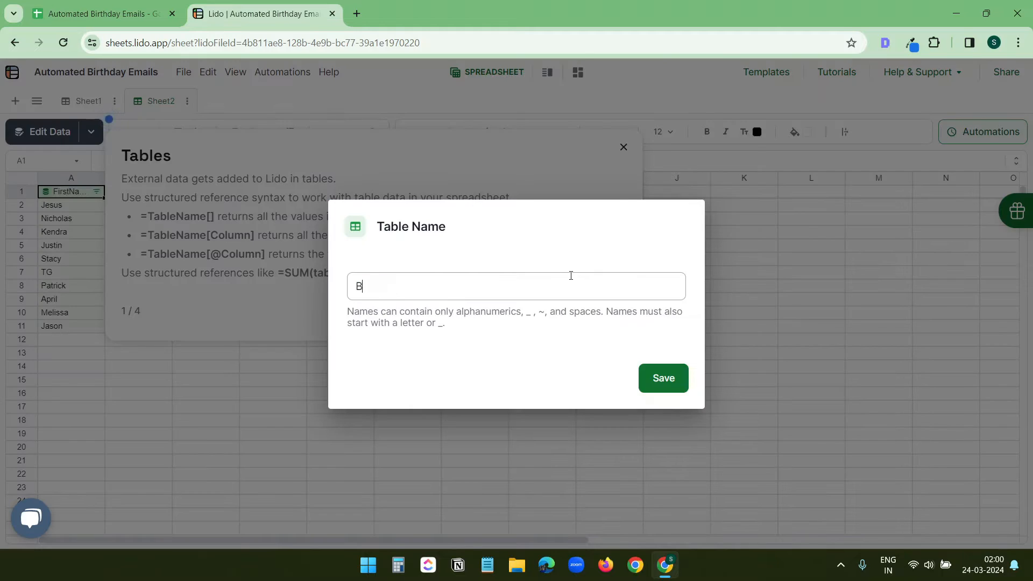
{"action": "type", "text": "irthdayContacts"}
{"action": "left_click", "coordinate": [663, 378]}
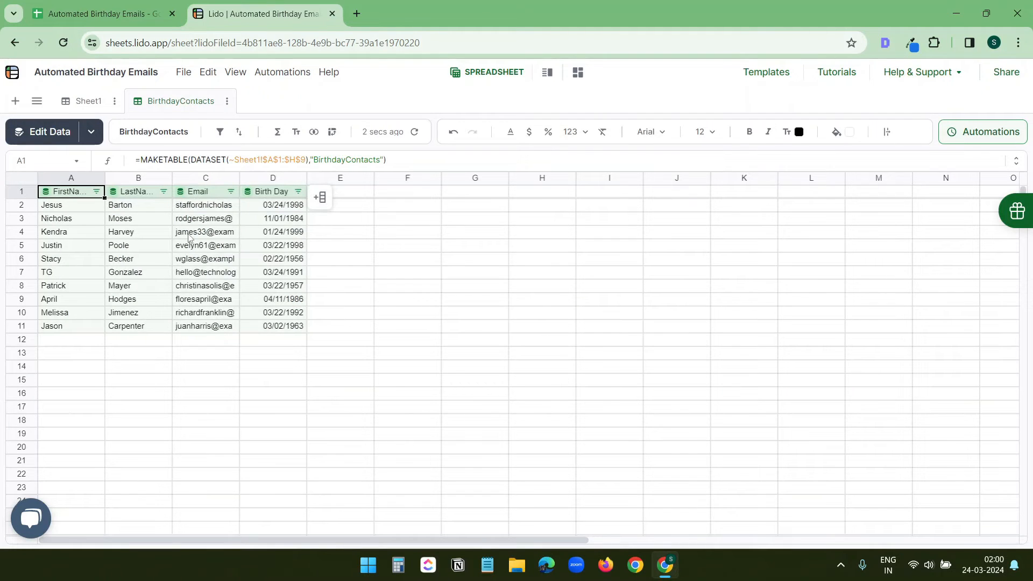
Switch to the Google Sheets source and change the last name in cell B7 to Subscribe.
{"action": "left_click", "coordinate": [121, 15]}
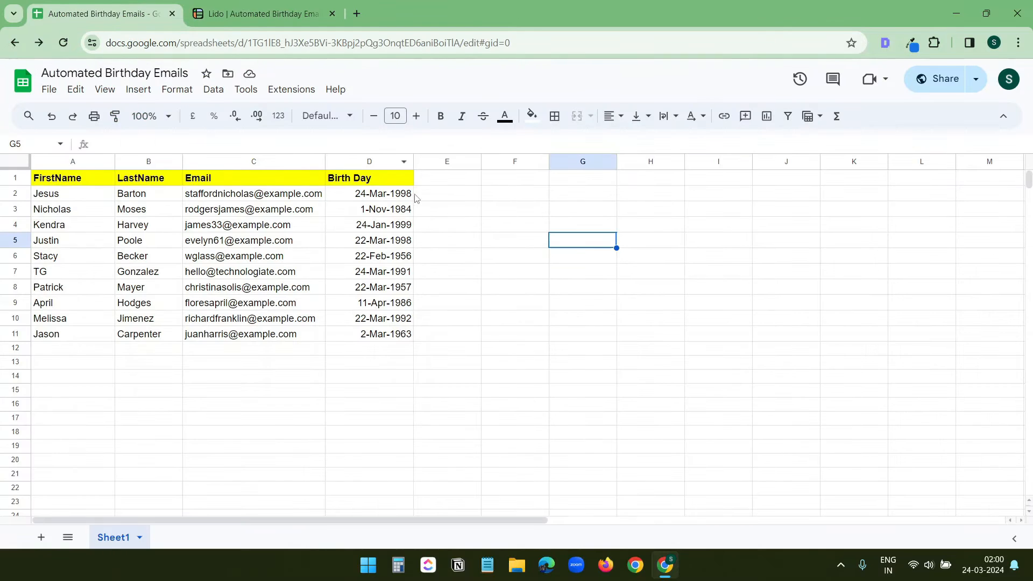
{"action": "key", "text": "ctrl+Tab"}
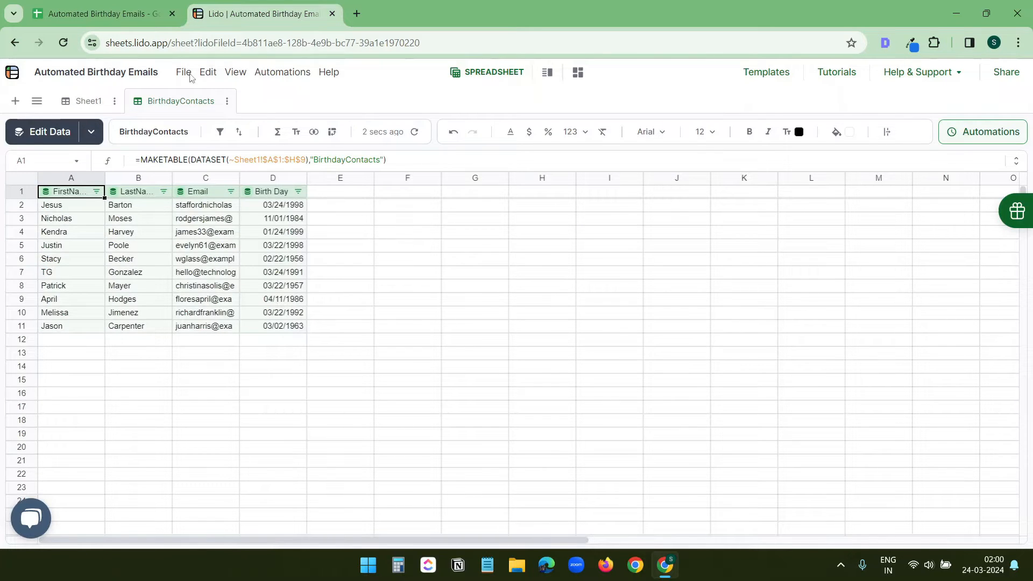
{"action": "left_click", "coordinate": [114, 20]}
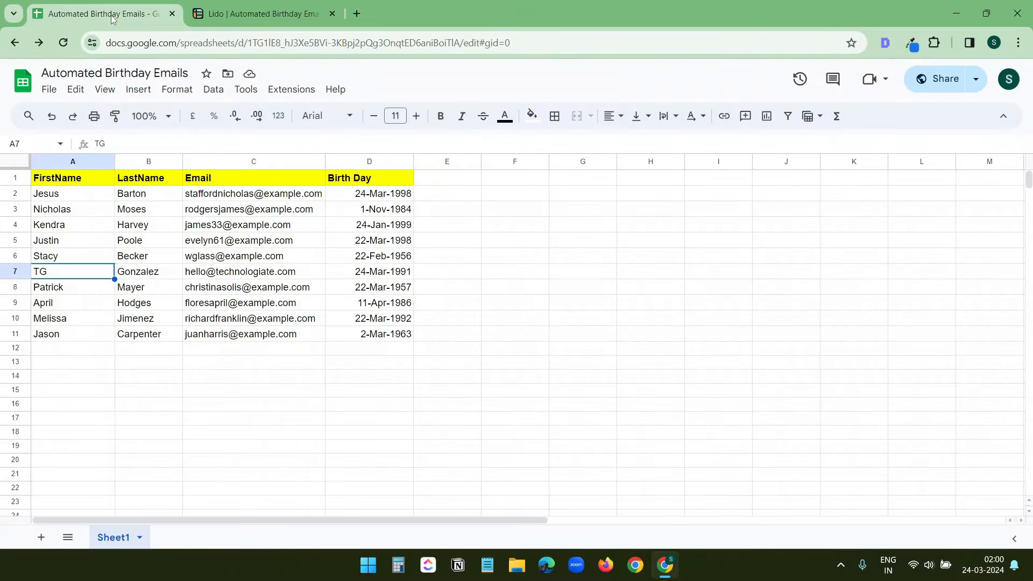
{"action": "left_click", "coordinate": [153, 273]}
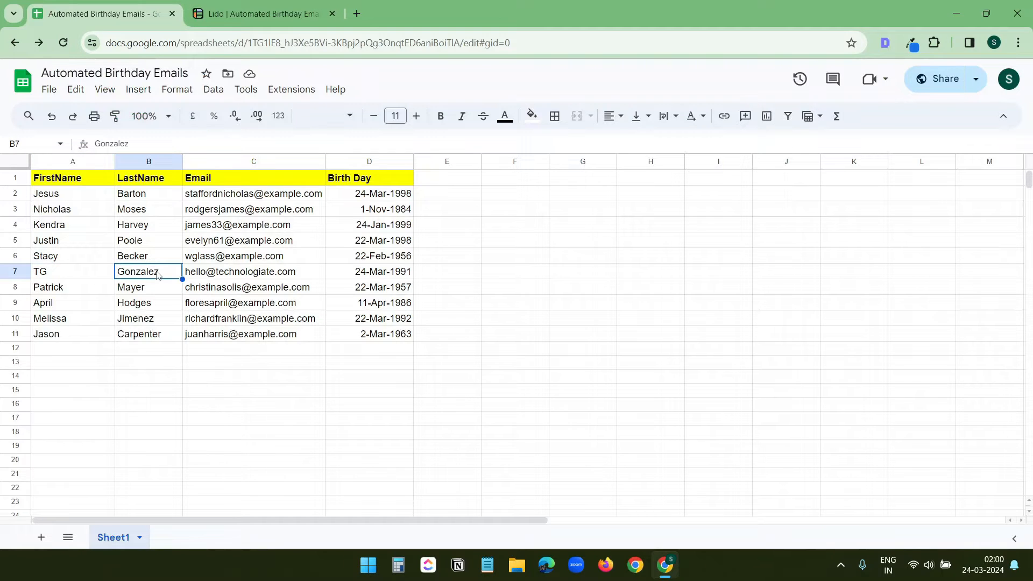
{"action": "type", "text": "Subscribe"}
Refresh the BirthdayContacts table in Lido and check the last name in cell B7.
{"action": "left_click", "coordinate": [250, 18]}
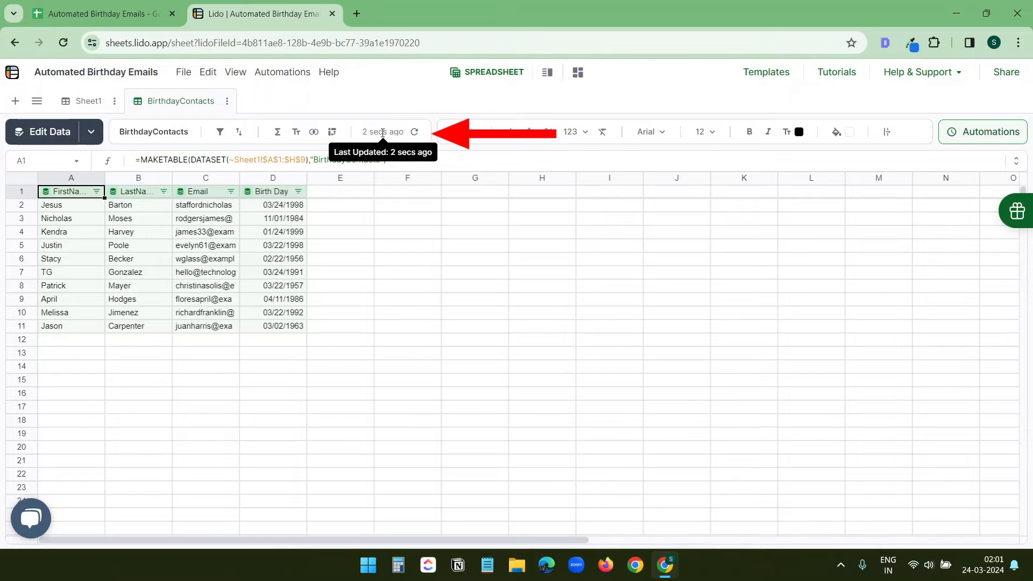
{"action": "left_click", "coordinate": [415, 132]}
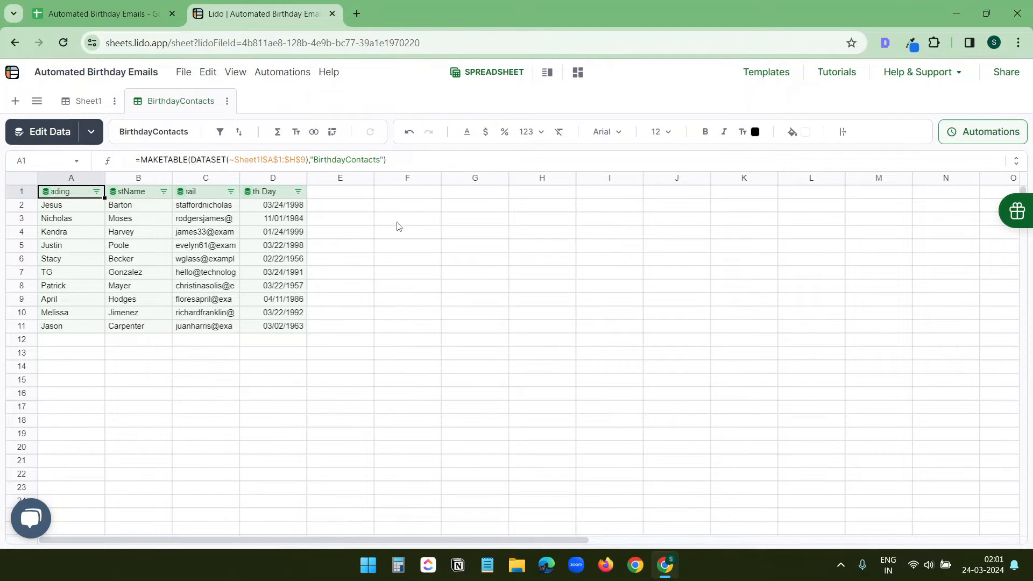
{"action": "left_click", "coordinate": [118, 275]}
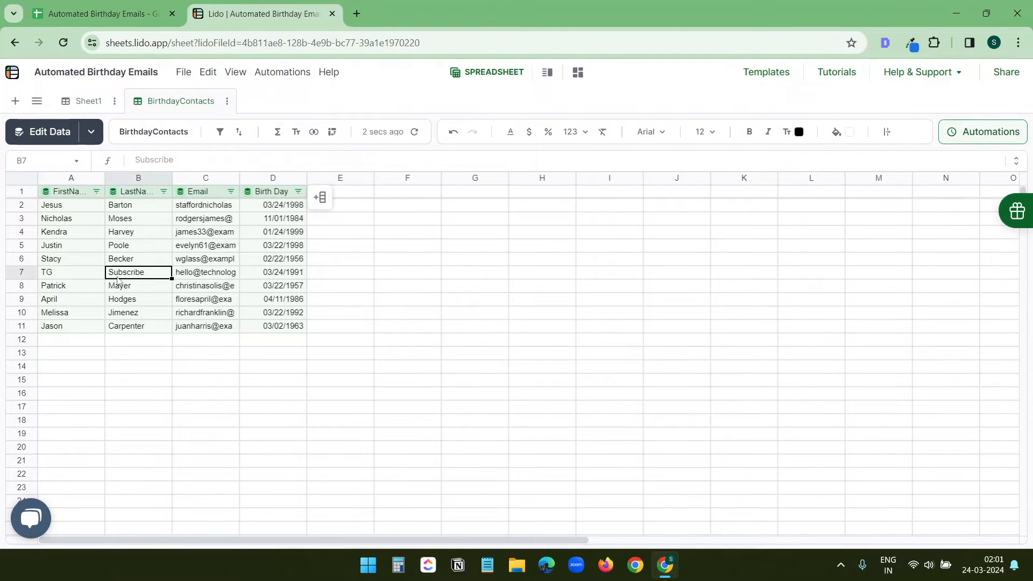
{"action": "left_click", "coordinate": [141, 16]}
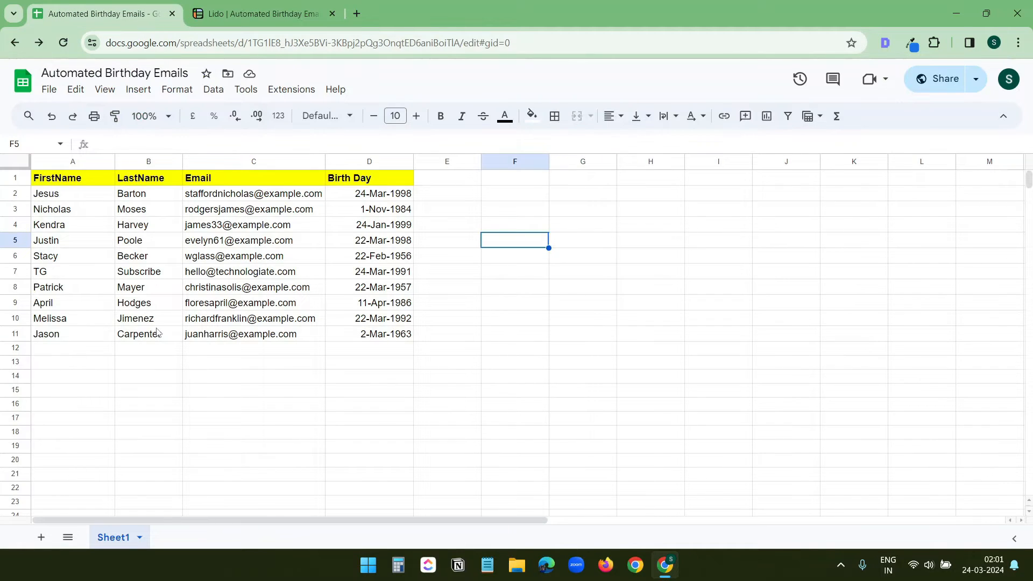
{"action": "key", "text": "ctrl+Tab"}
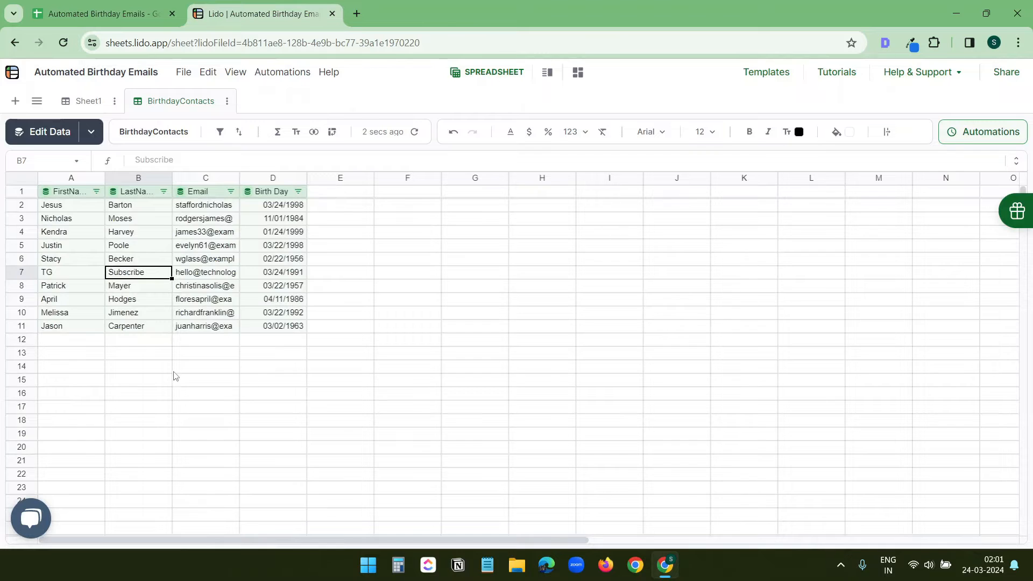
{"action": "left_click", "coordinate": [421, 311]}
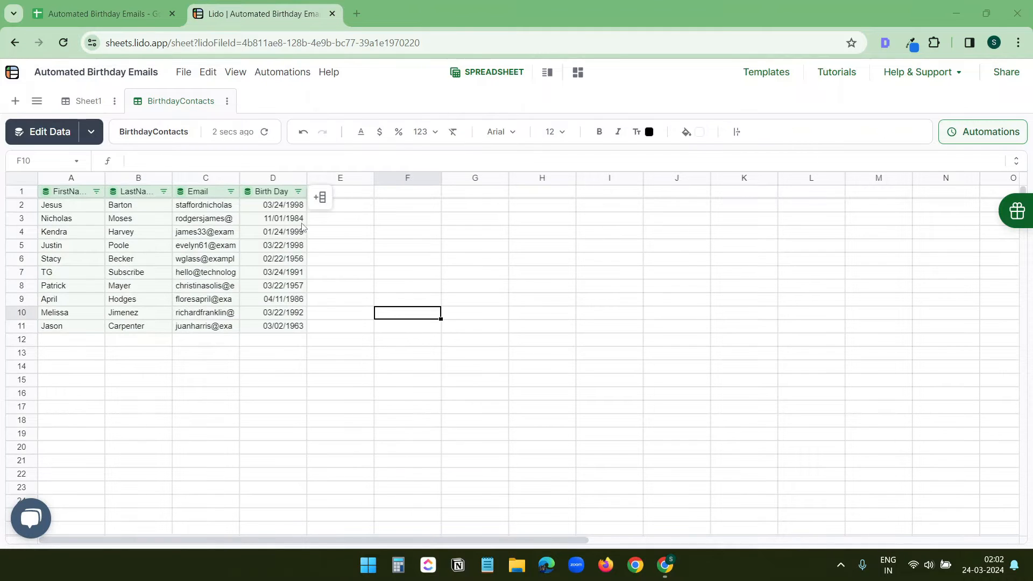
{"action": "left_click", "coordinate": [284, 183]}
{"action": "key", "text": "ctrl+Tab"}
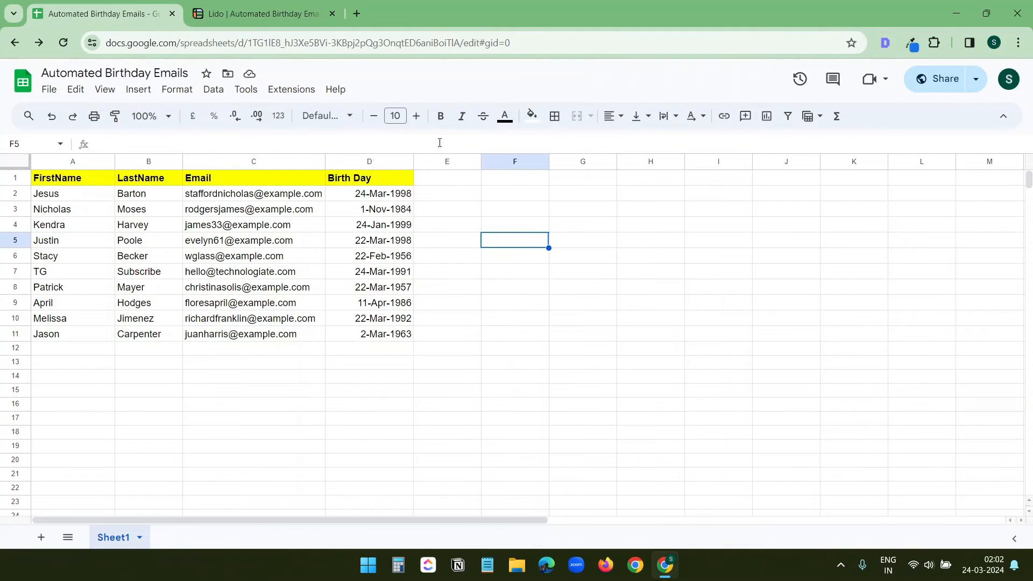
{"action": "key", "text": "ctrl+Tab"}
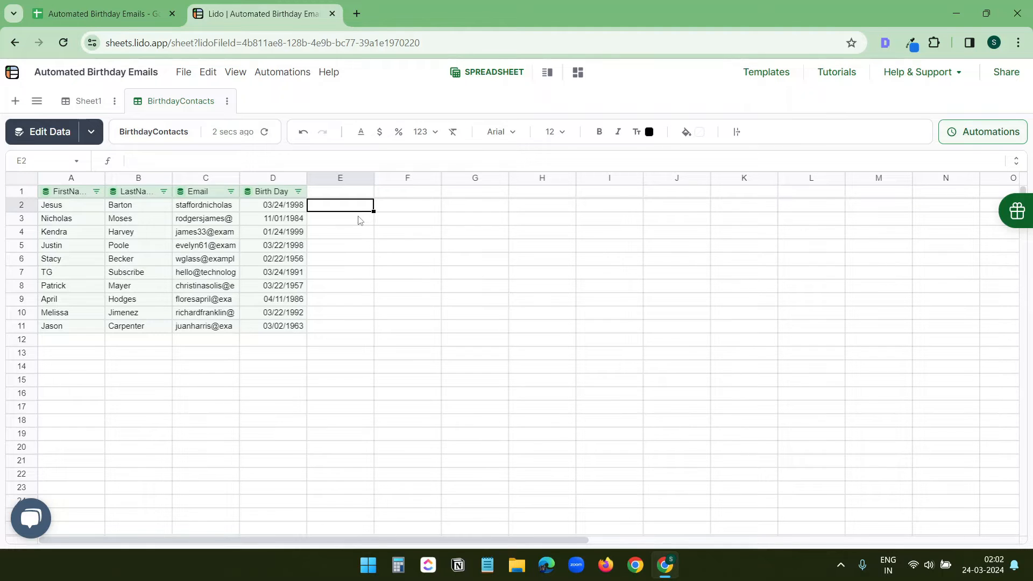
Add a computed column after Birth Day with the formula =AND(MONTH(D2)=MONTH(TODAY()), DAY(D2)=DAY(TODAY())).
{"action": "left_click", "coordinate": [321, 200]}
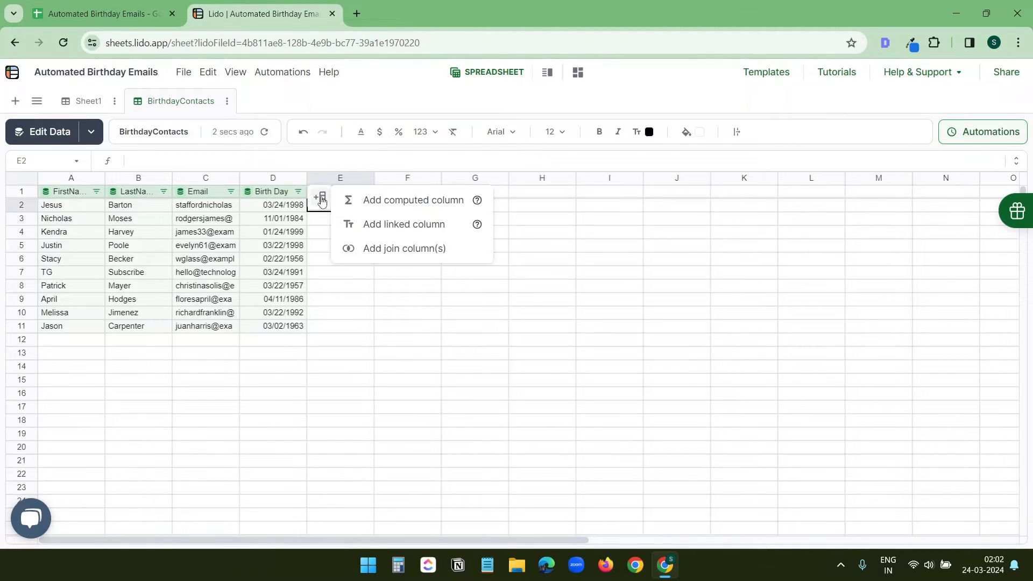
{"action": "left_click", "coordinate": [396, 202]}
{"action": "key", "text": "BackSpace"}
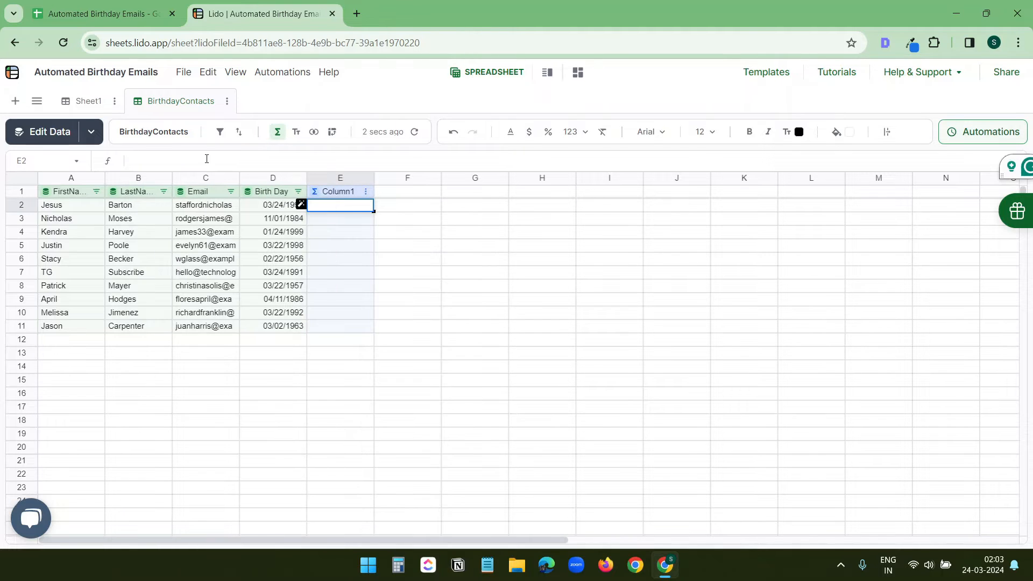
{"action": "type", "text": "=AND(MONTH(D2)=MONTH(TODAY()), DAY(D2)=DAY(TODAY()))"}
{"action": "key", "text": "Return"}
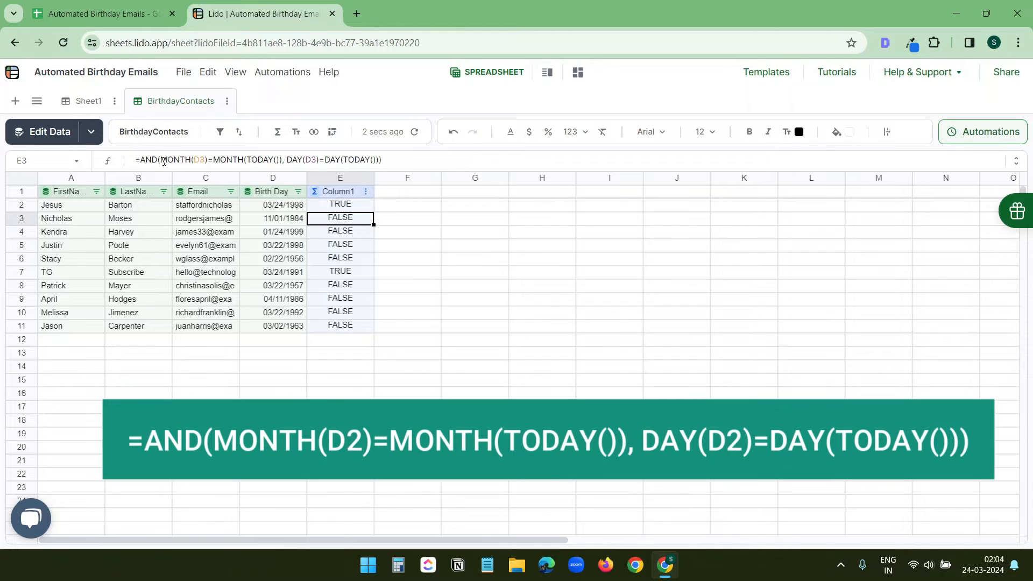
Compare the computed column's values in several rows with the Birth Day dates and today's date.
{"action": "left_click", "coordinate": [355, 208]}
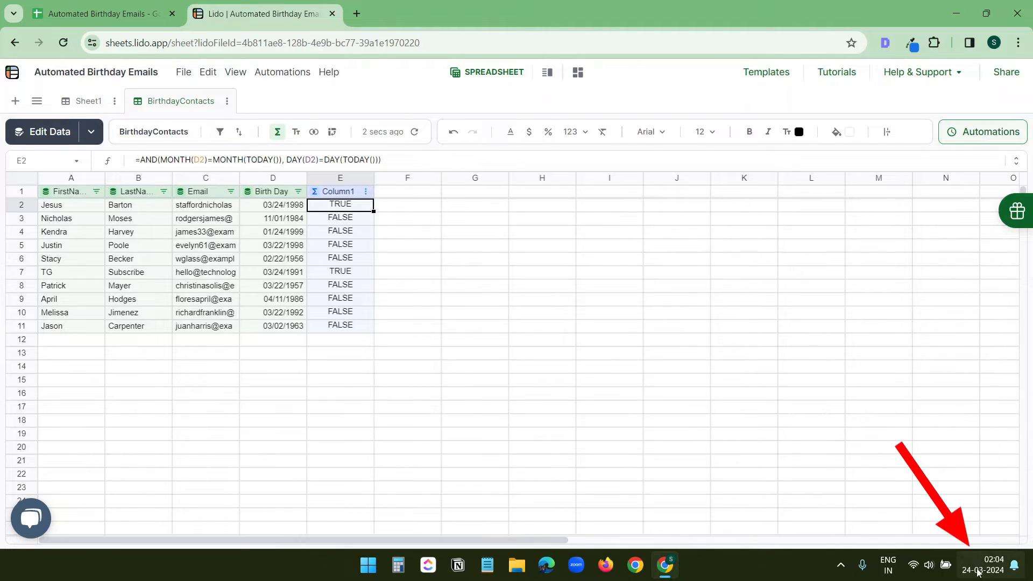
{"action": "left_click", "coordinate": [270, 209]}
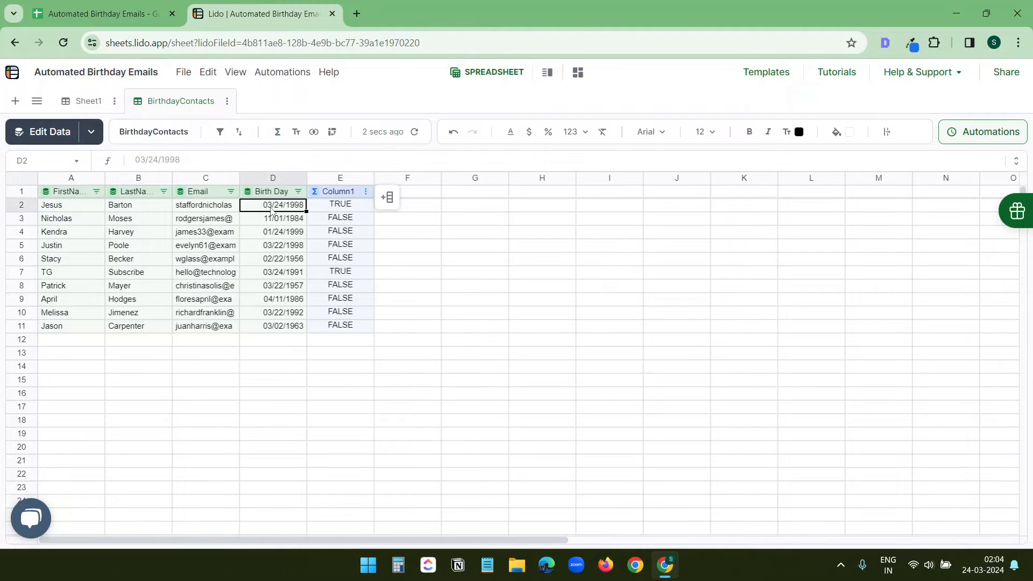
{"action": "left_click", "coordinate": [338, 209]}
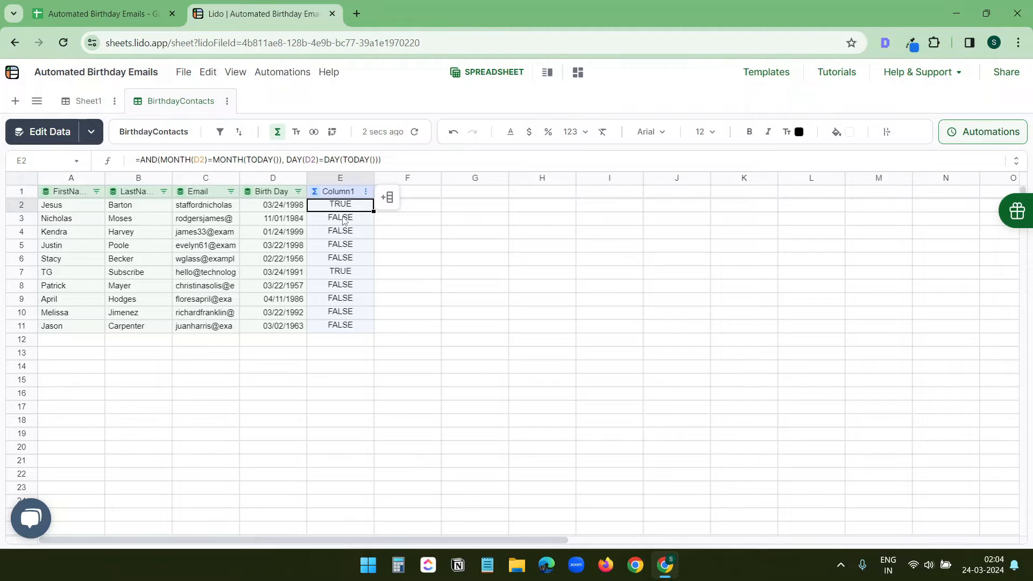
{"action": "left_click", "coordinate": [344, 221]}
{"action": "left_click", "coordinate": [344, 231]}
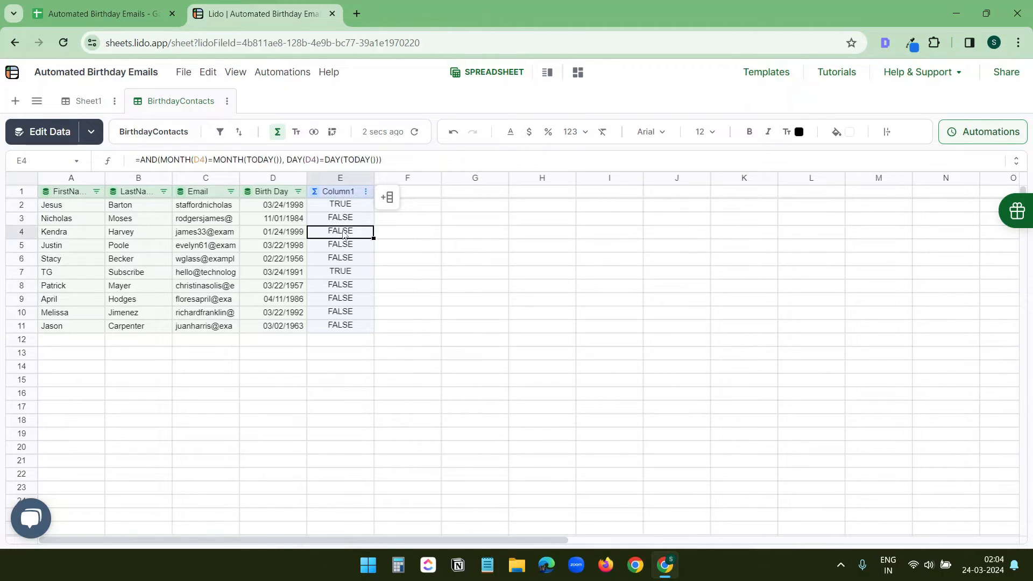
{"action": "left_click", "coordinate": [345, 271]}
{"action": "left_click", "coordinate": [347, 209]}
{"action": "left_click", "coordinate": [407, 232]}
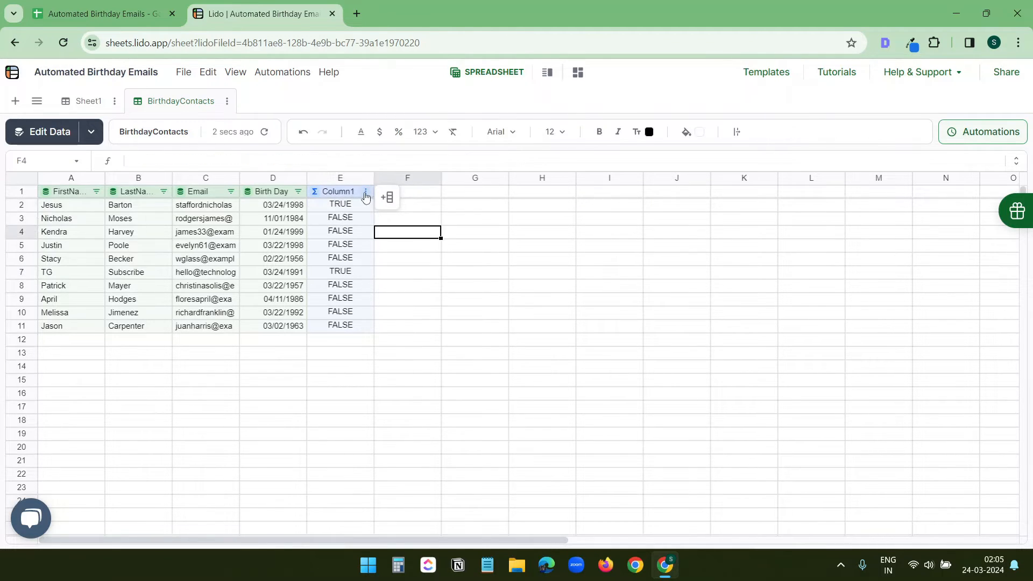
Rename the computed column's header to Check Birthday and save it.
{"action": "left_click", "coordinate": [365, 192]}
{"action": "left_click", "coordinate": [317, 216]}
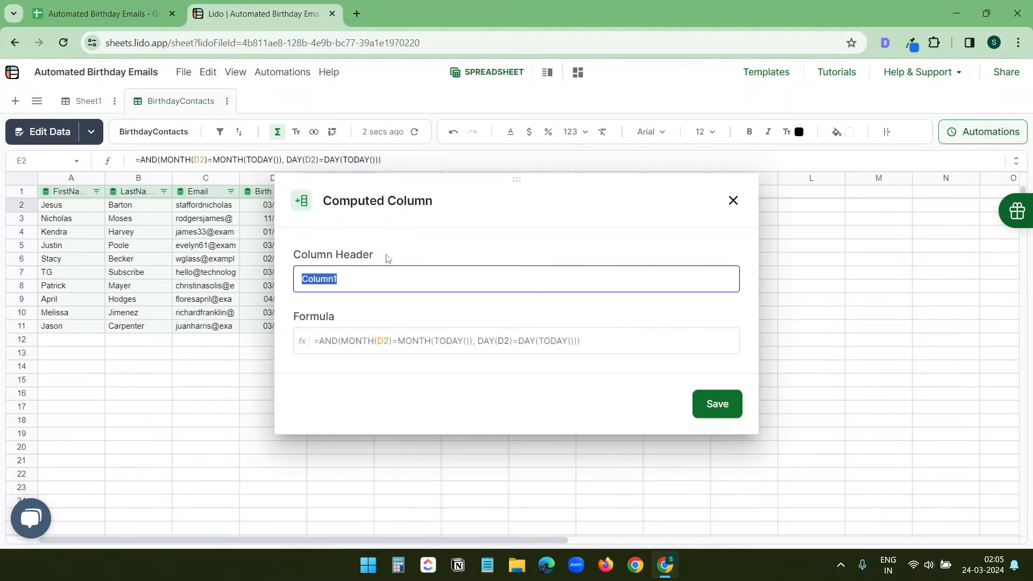
{"action": "type", "text": "Check Birthda"}
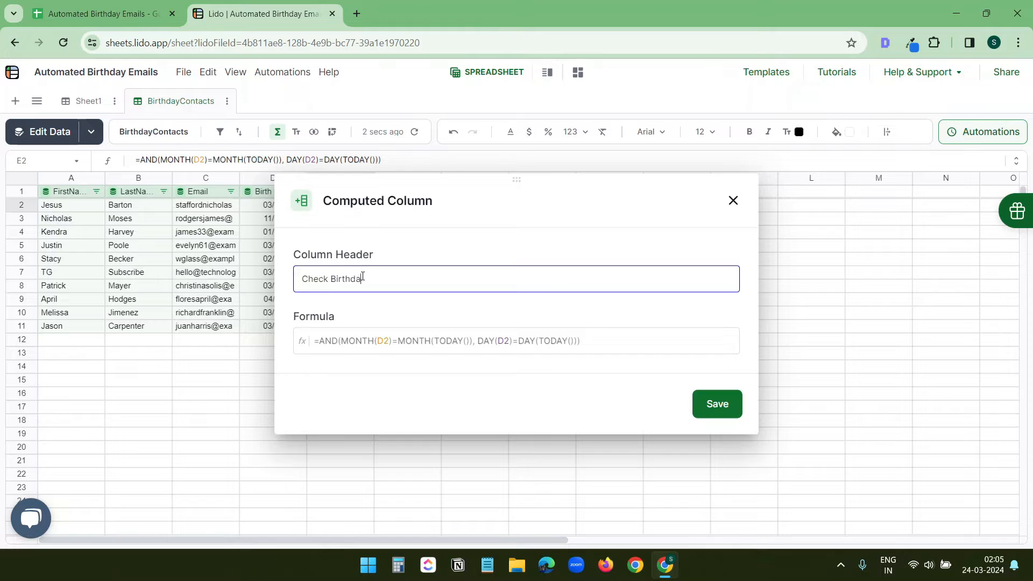
{"action": "type", "text": "y"}
{"action": "left_click", "coordinate": [731, 407]}
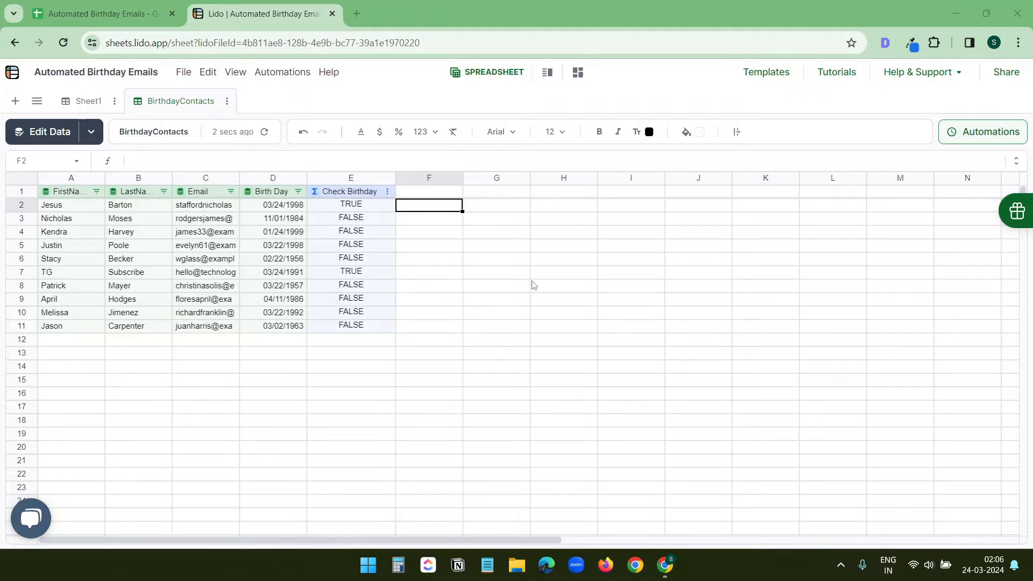
In Sheet1 of the Lido file, enter the labels Email Subject in A1 and Email Body in A2.
{"action": "left_click", "coordinate": [94, 105]}
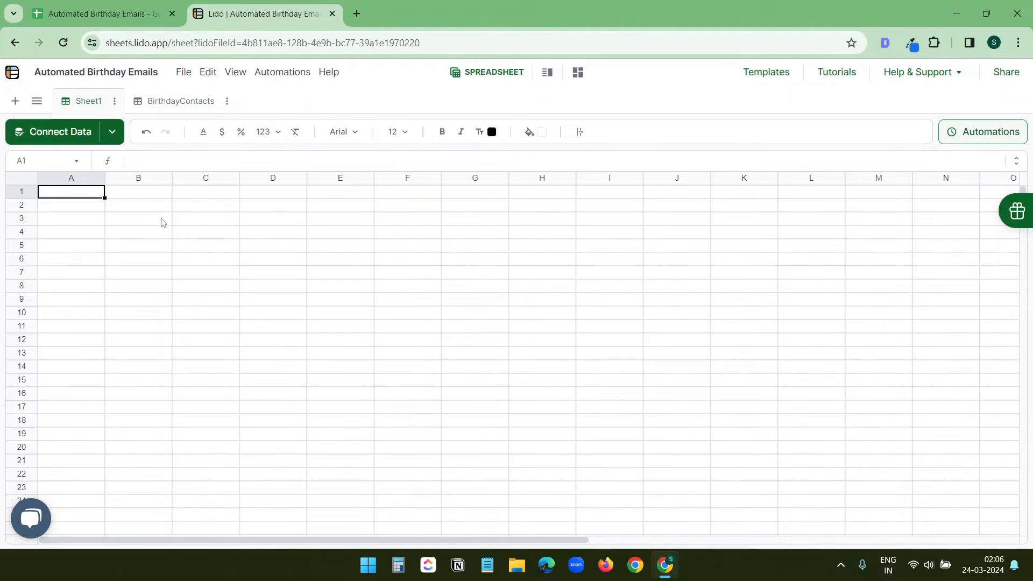
{"action": "type", "text": "Email Sub"}
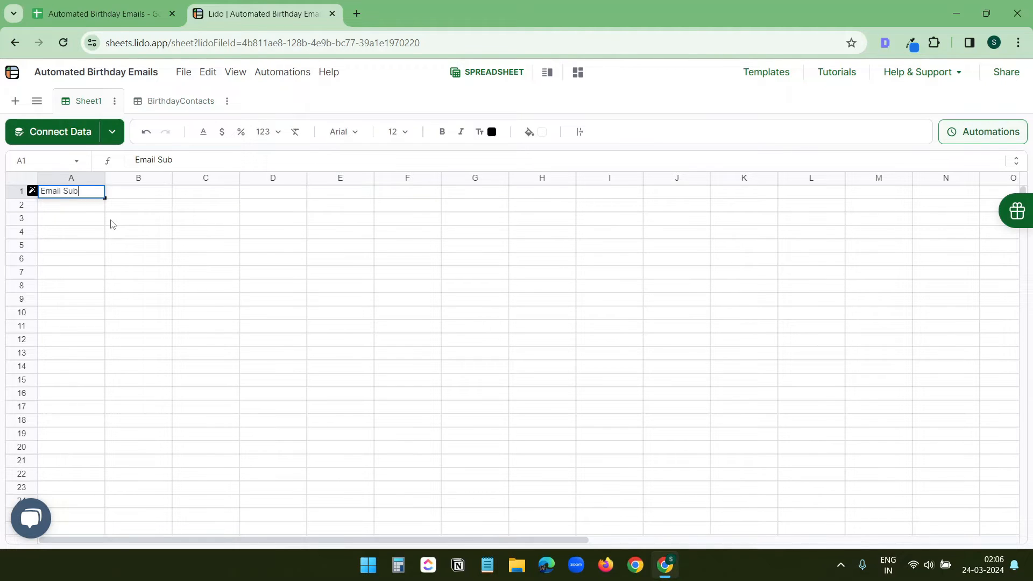
{"action": "type", "text": "ject"}
{"action": "key", "text": "Return"}
{"action": "type", "text": "Email Body"}
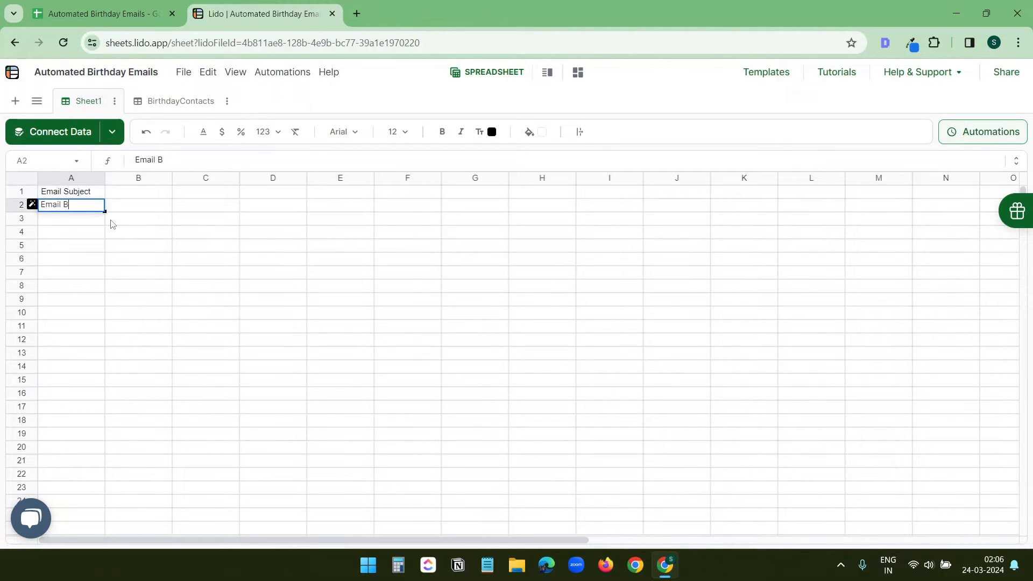
Enter the subject "Happy Birthday! Let the Celebrations Begin! 🎉" in B1 and widen column B to fit it.
{"action": "left_click", "coordinate": [133, 194]}
{"action": "type", "text": "Happy Birthday! Let the Celebrations Begin! 🎉"}
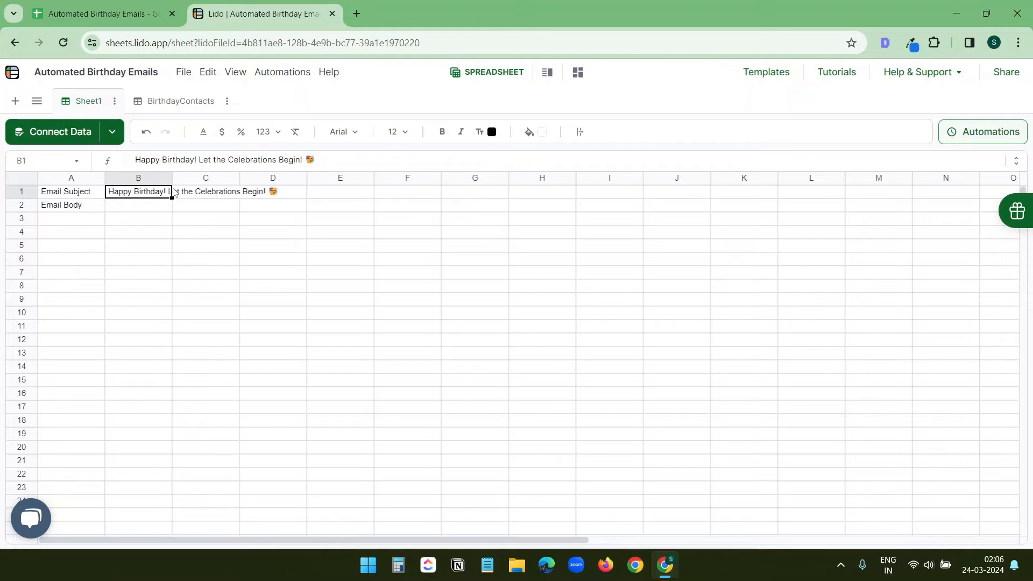
{"action": "left_click_drag", "start_coordinate": [172, 177], "coordinate": [330, 178]}
{"action": "left_click", "coordinate": [194, 231]}
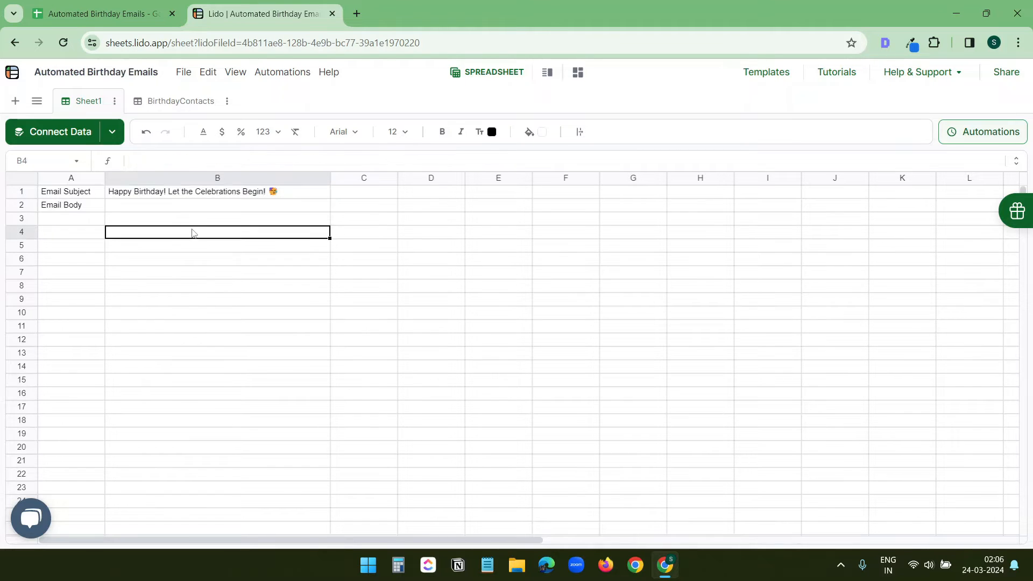
Enter the email body beginning "Happy Birthday! Your presence makes the world a better place." in B2 and widen column B to fit it.
{"action": "left_click", "coordinate": [180, 206]}
{"action": "type", "text": "Happy Birthday! Your presence makes the world a better place. Here's to celebrating you today and the positive impact you have on everyone you meet."}
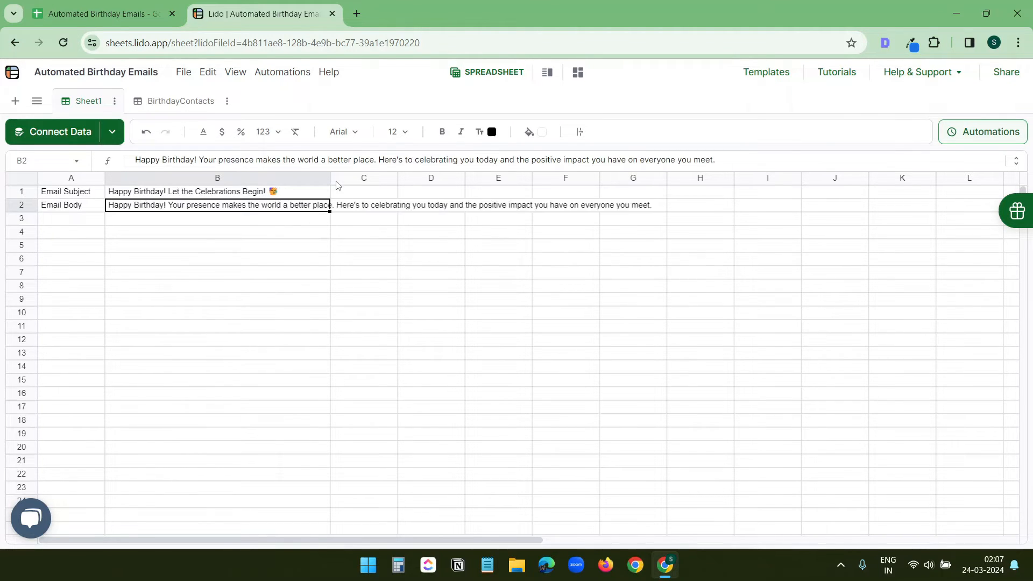
{"action": "left_click_drag", "start_coordinate": [329, 177], "coordinate": [707, 177]}
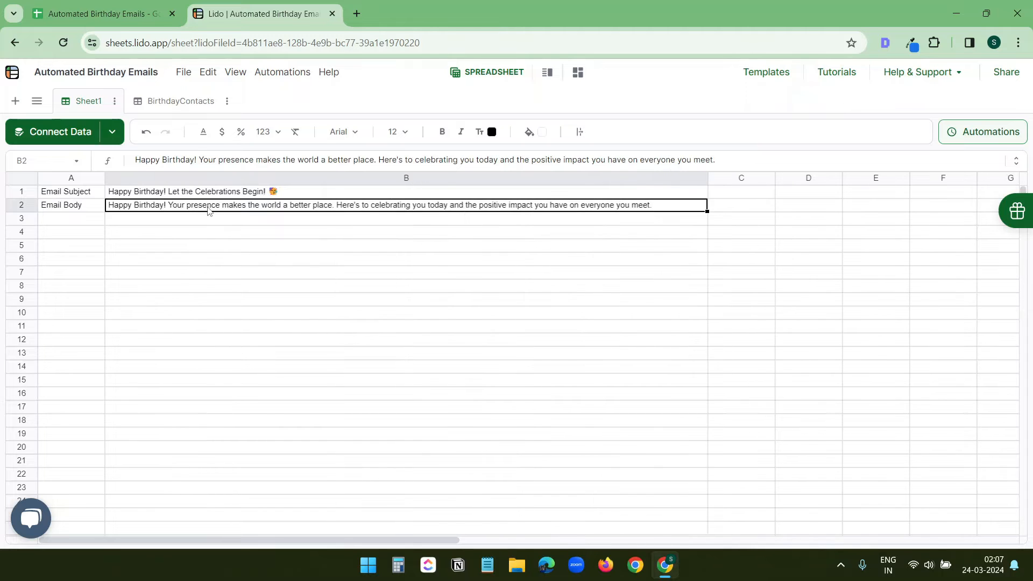
In the BirthdayContacts table, add a computed column after Check Birthday.
{"action": "left_click", "coordinate": [177, 102]}
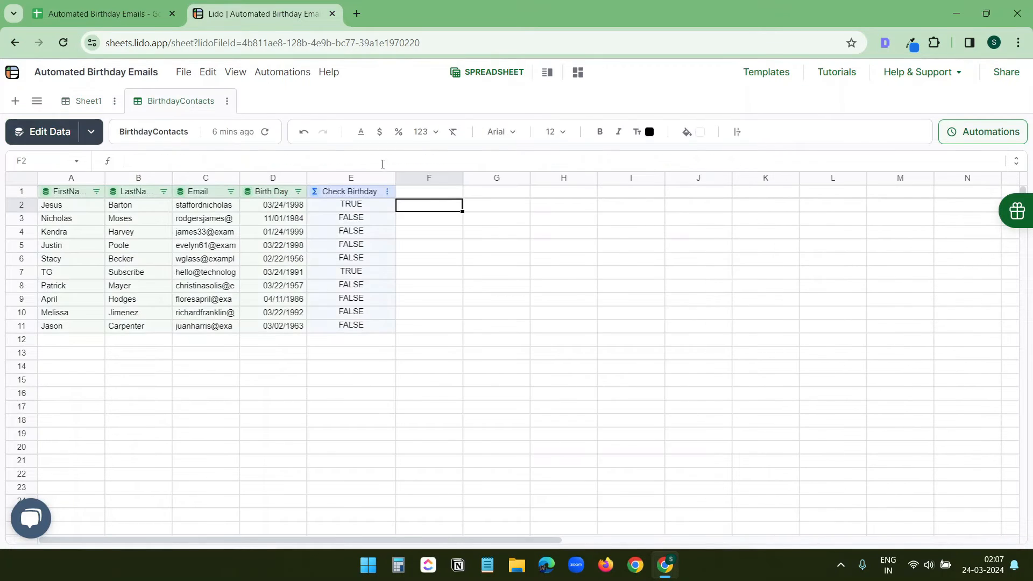
{"action": "left_click", "coordinate": [487, 259]}
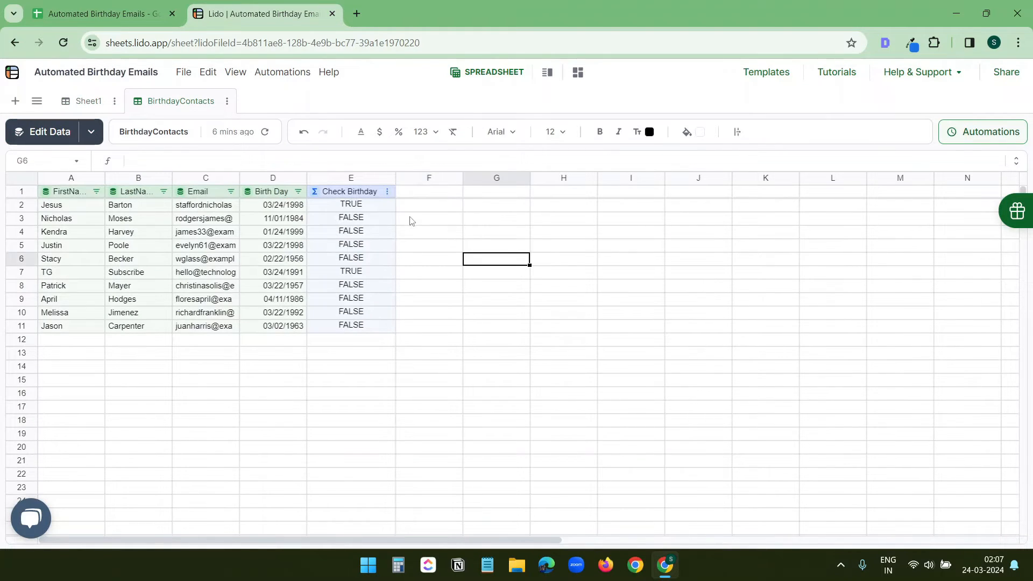
{"action": "left_click", "coordinate": [408, 198]}
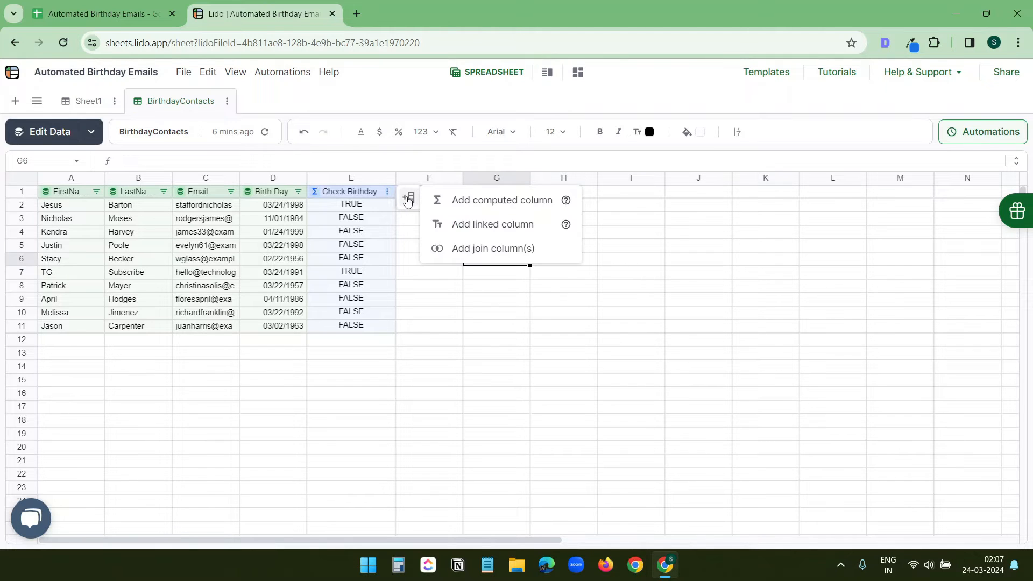
{"action": "left_click", "coordinate": [493, 209]}
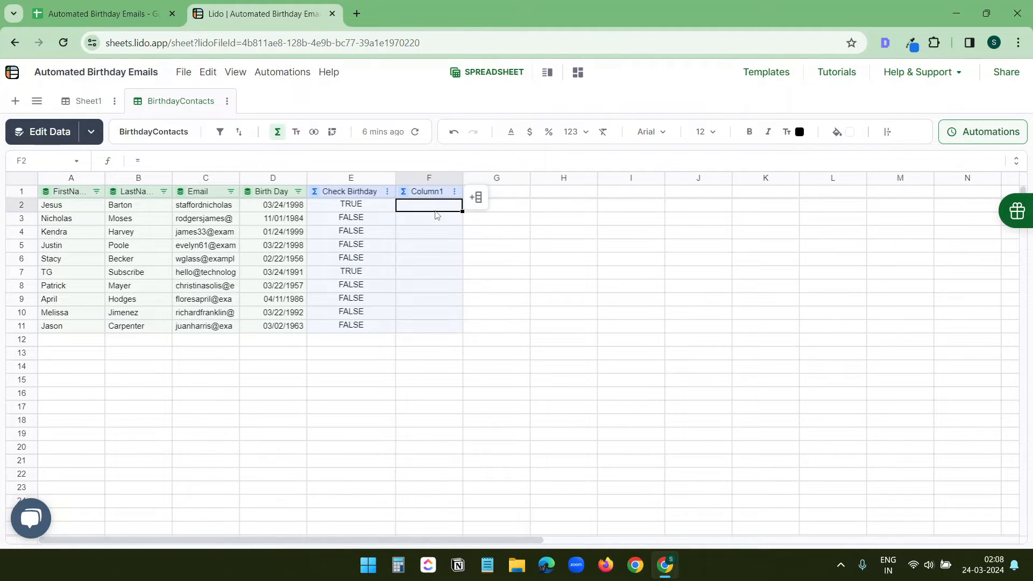
Set the new computed column's formula to =Sheet1!$B$1 so every row pulls the email subject.
{"action": "type", "text": "="}
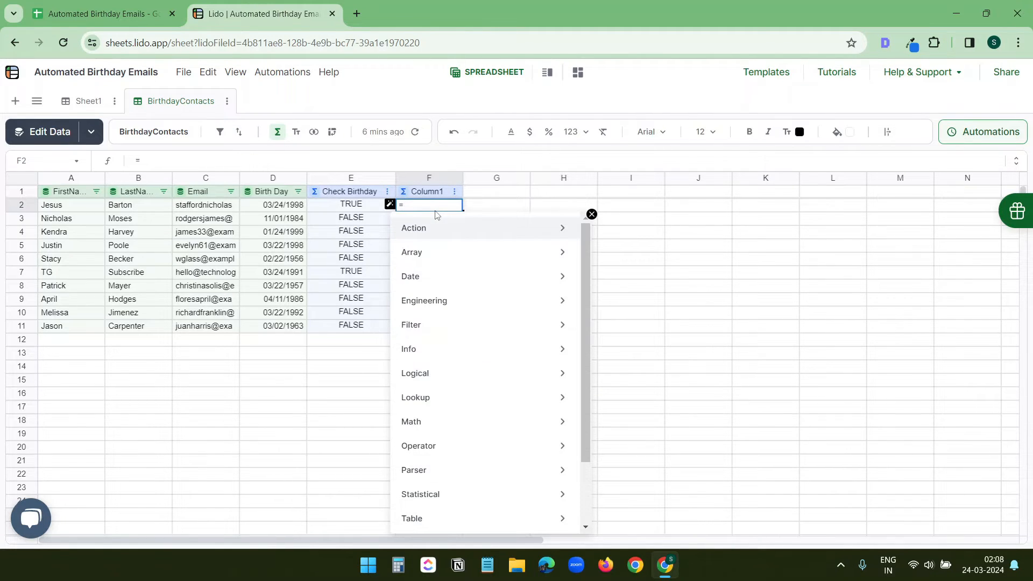
{"action": "left_click", "coordinate": [89, 106]}
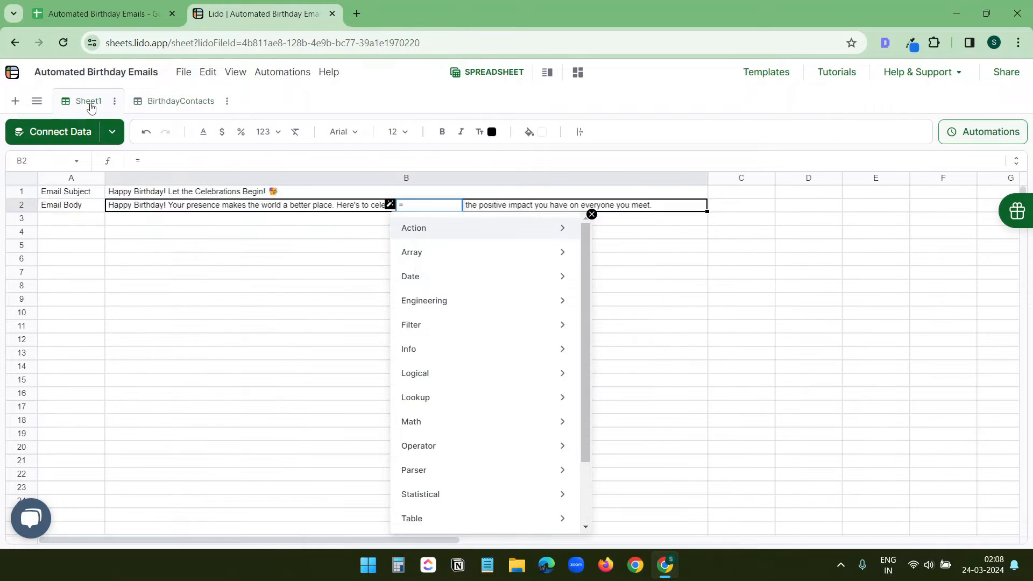
{"action": "left_click", "coordinate": [194, 194]}
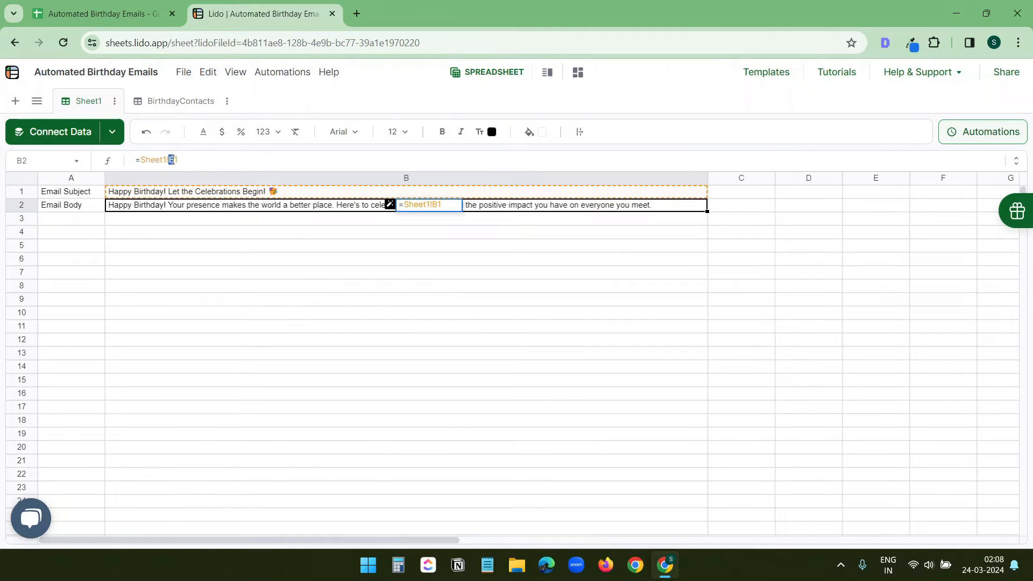
{"action": "left_click_drag", "start_coordinate": [171, 160], "coordinate": [180, 160]}
{"action": "type", "text": "$"}
{"action": "key", "text": "Right"}
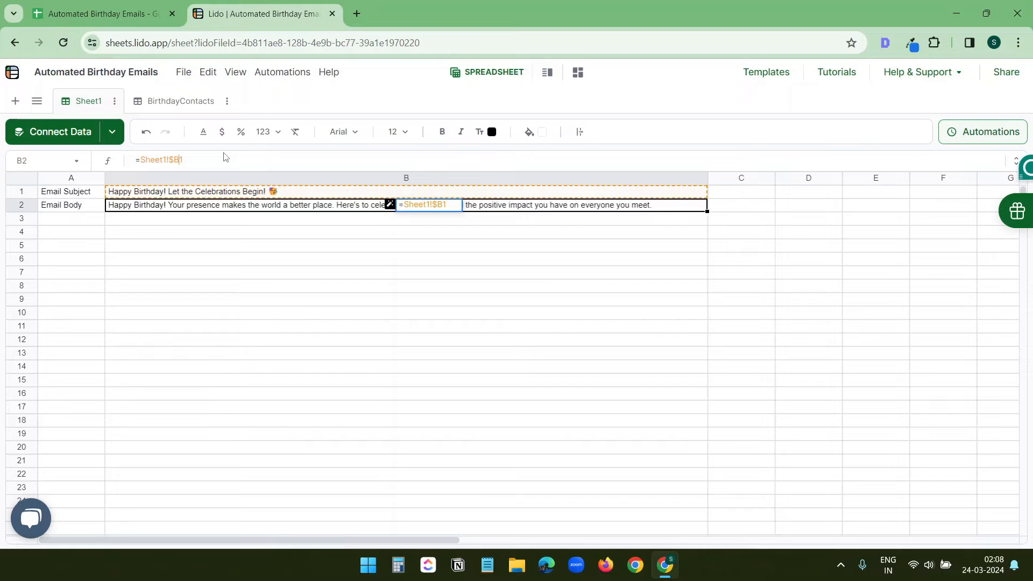
{"action": "type", "text": "$"}
{"action": "key", "text": "F4"}
{"action": "key", "text": "Return"}
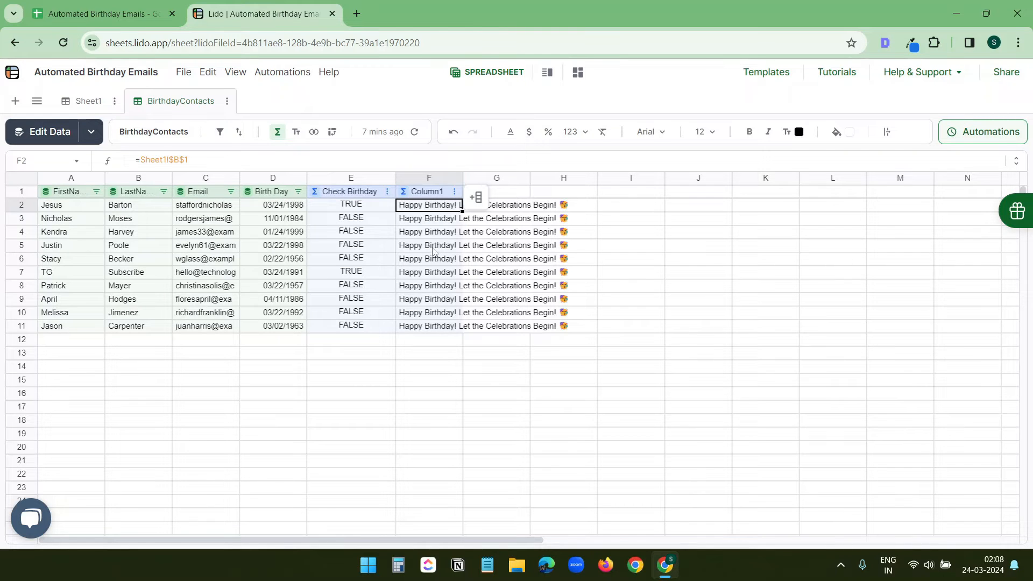
Widen the subject column to fit its text and rename its header to Email Subject.
{"action": "left_click", "coordinate": [79, 103]}
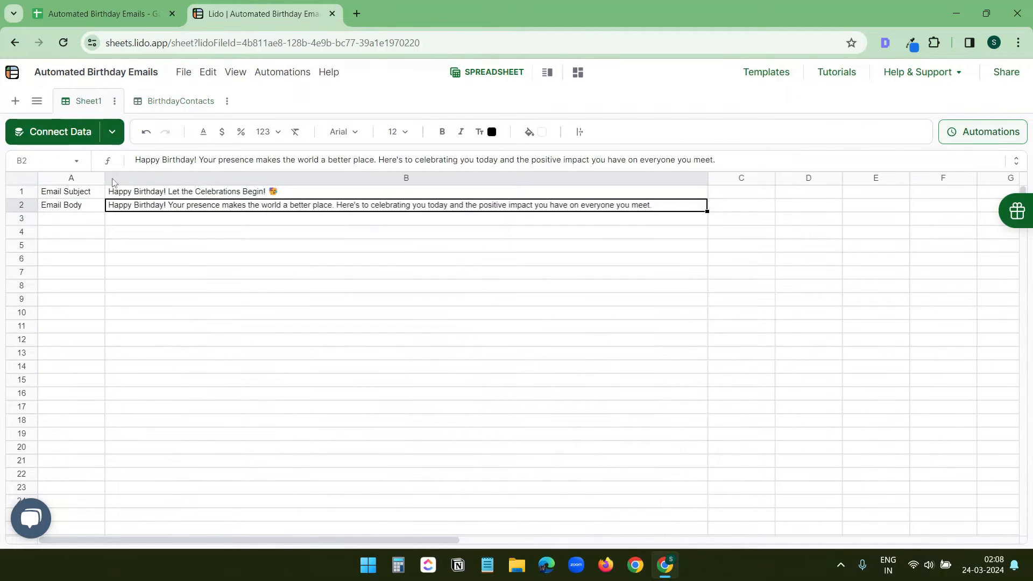
{"action": "left_click", "coordinate": [174, 104]}
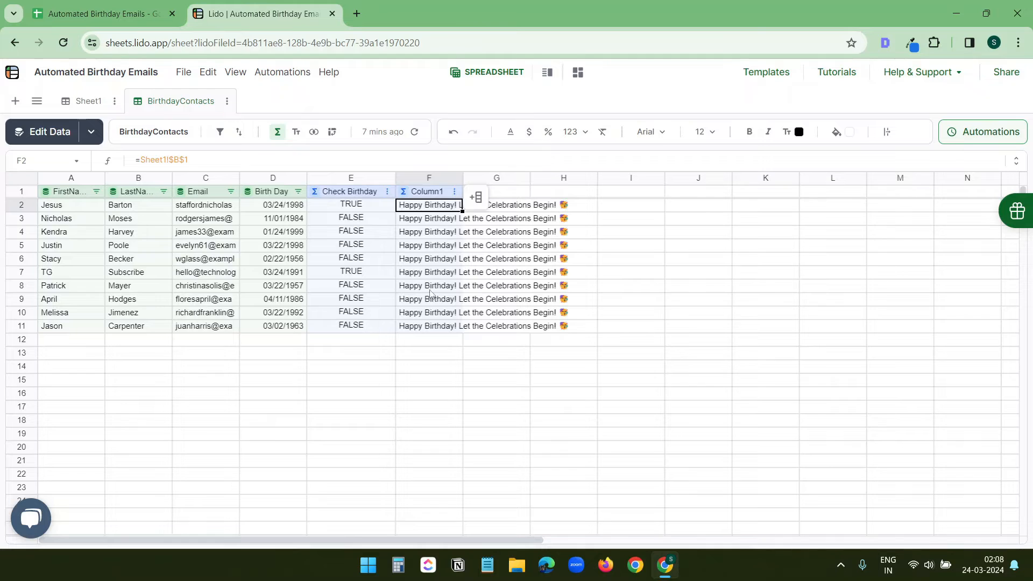
{"action": "left_click", "coordinate": [559, 192]}
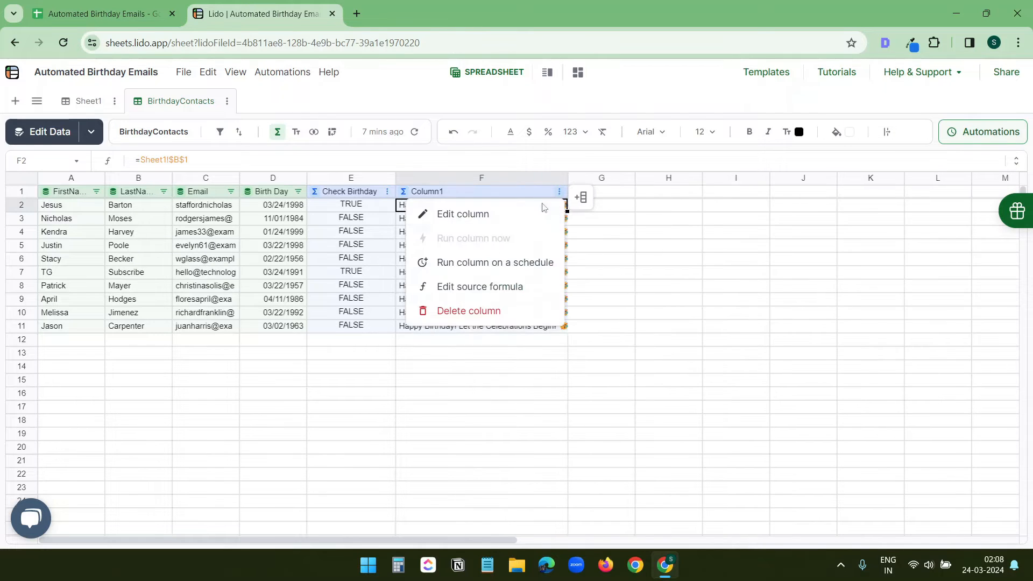
{"action": "left_click", "coordinate": [506, 215]}
{"action": "type", "text": "Em"}
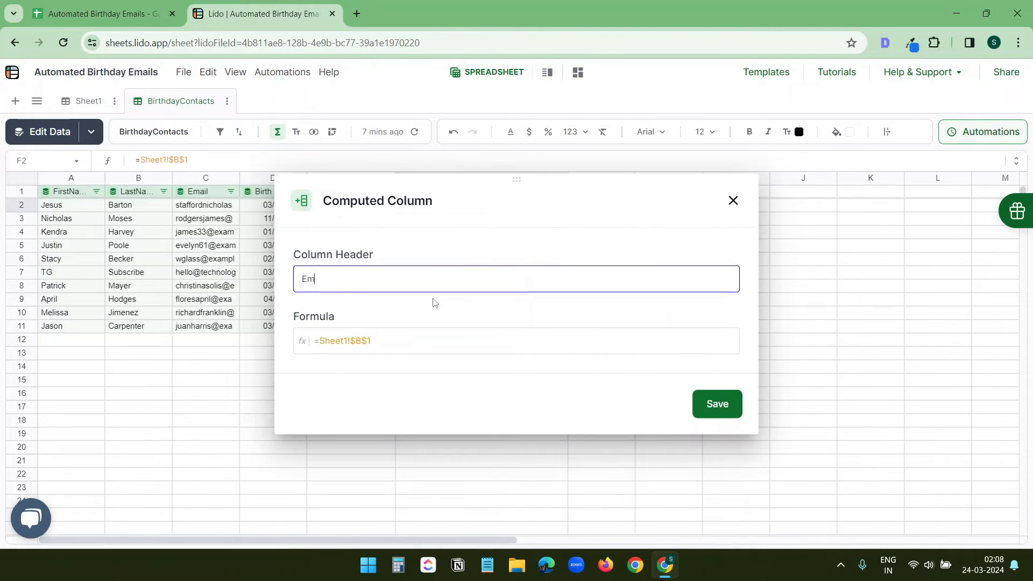
{"action": "type", "text": "ail Subject"}
{"action": "key", "text": "Return"}
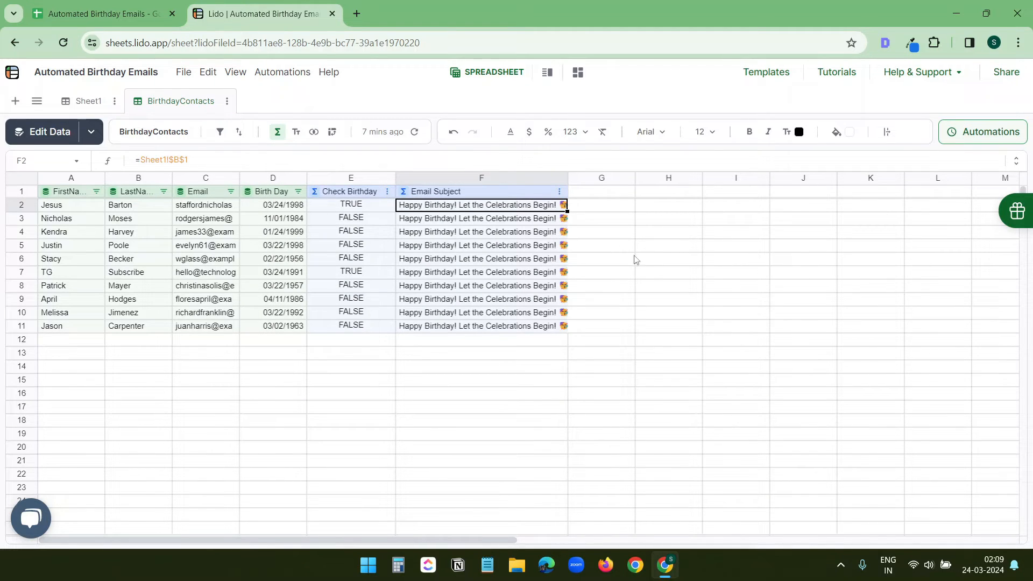
Add another computed column to the BirthdayContacts table after Email Subject.
{"action": "left_click", "coordinate": [603, 193]}
{"action": "left_click", "coordinate": [580, 196]}
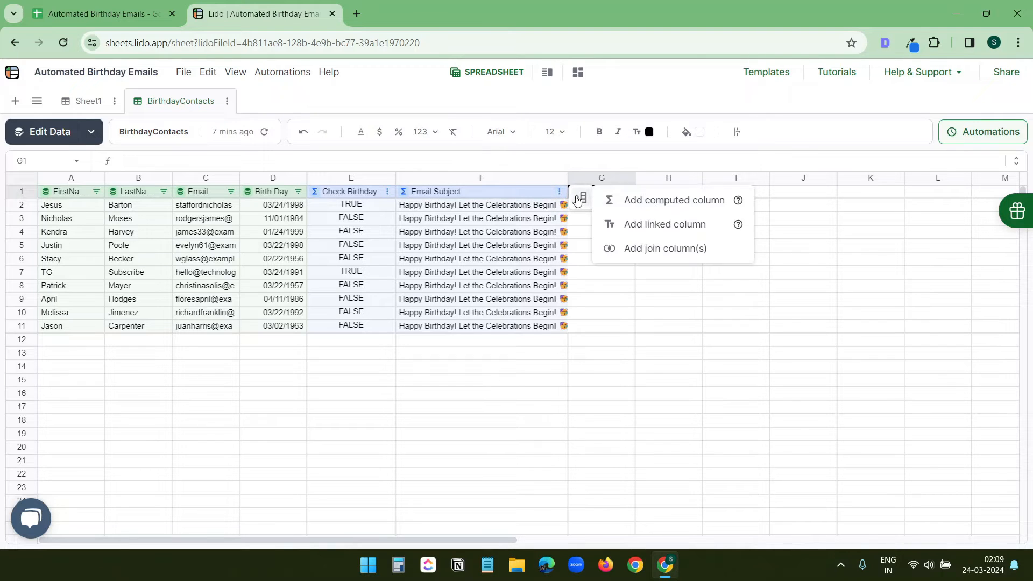
{"action": "left_click", "coordinate": [645, 200]}
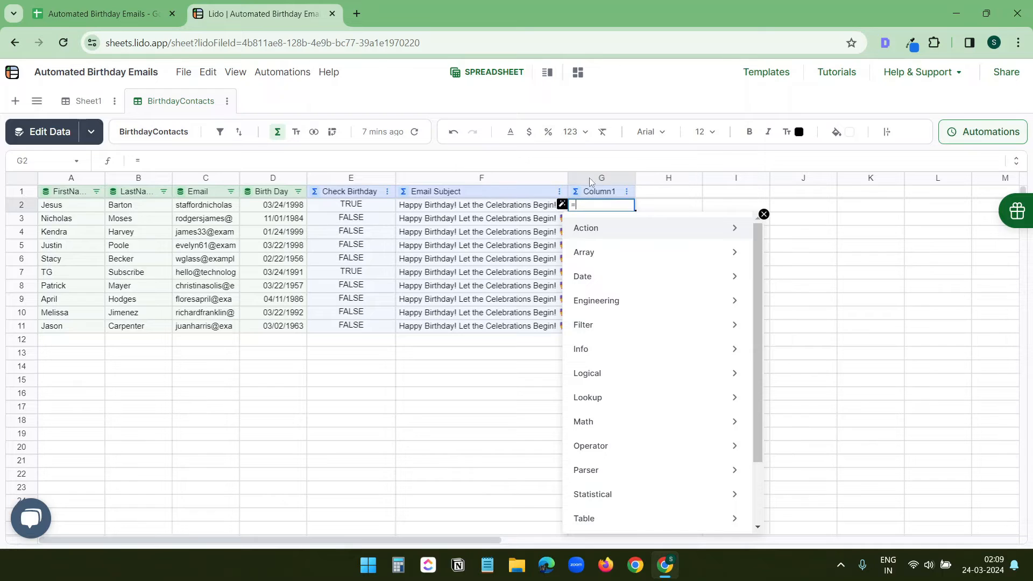
{"action": "left_click", "coordinate": [705, 220]}
{"action": "left_click", "coordinate": [82, 102]}
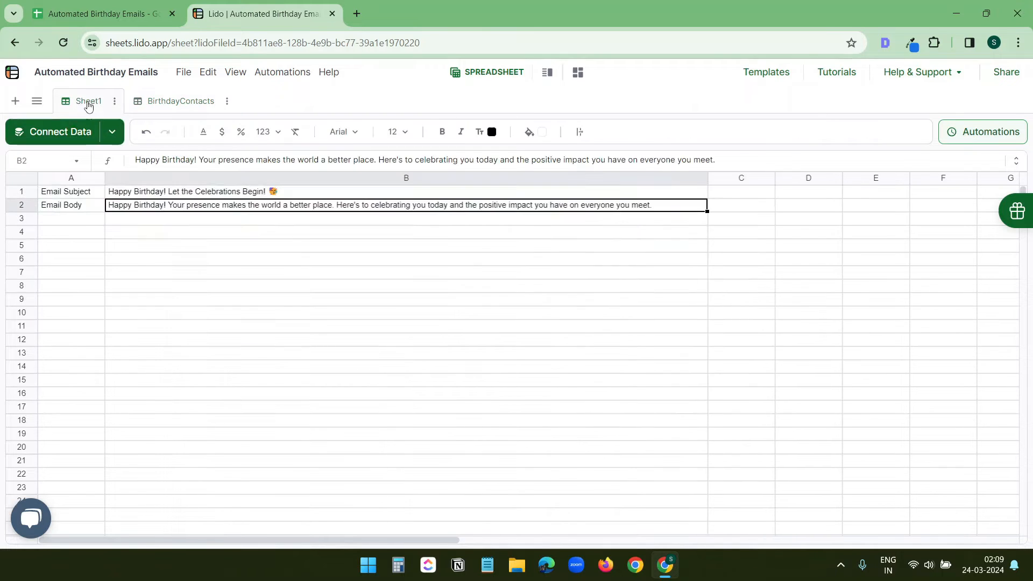
{"action": "double_click", "coordinate": [109, 205]}
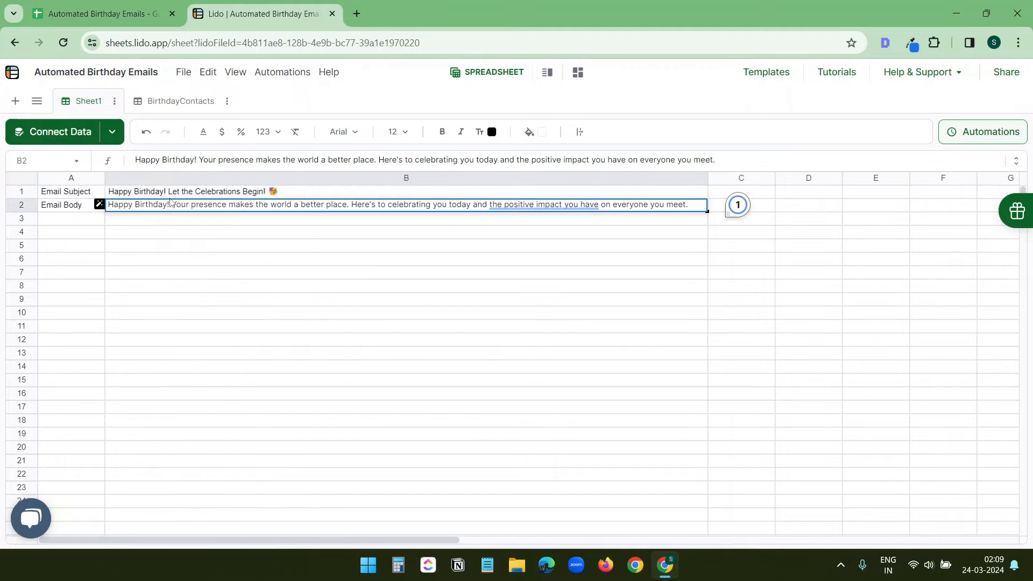
{"action": "type", "text": "["}
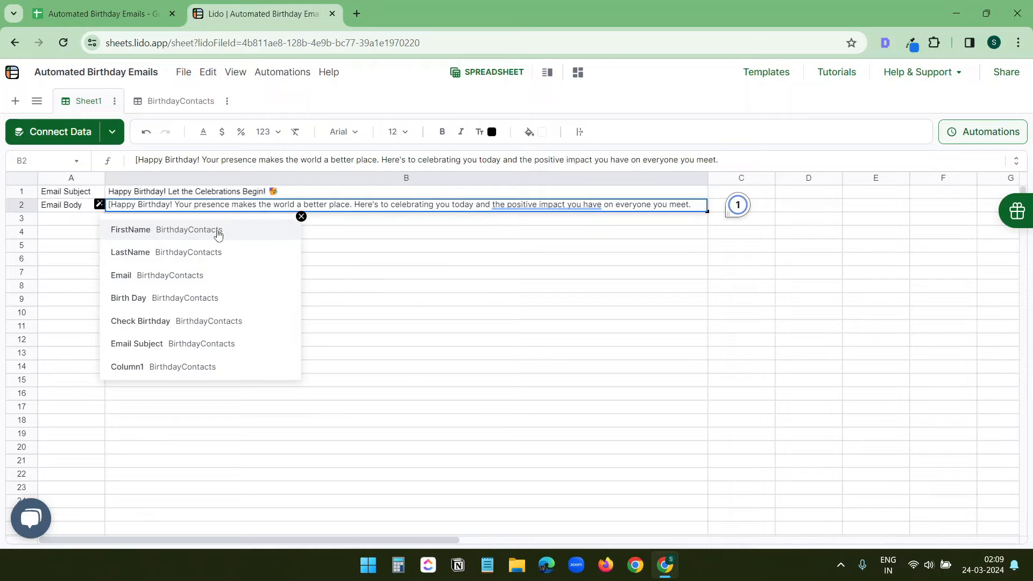
{"action": "left_click", "coordinate": [161, 235]}
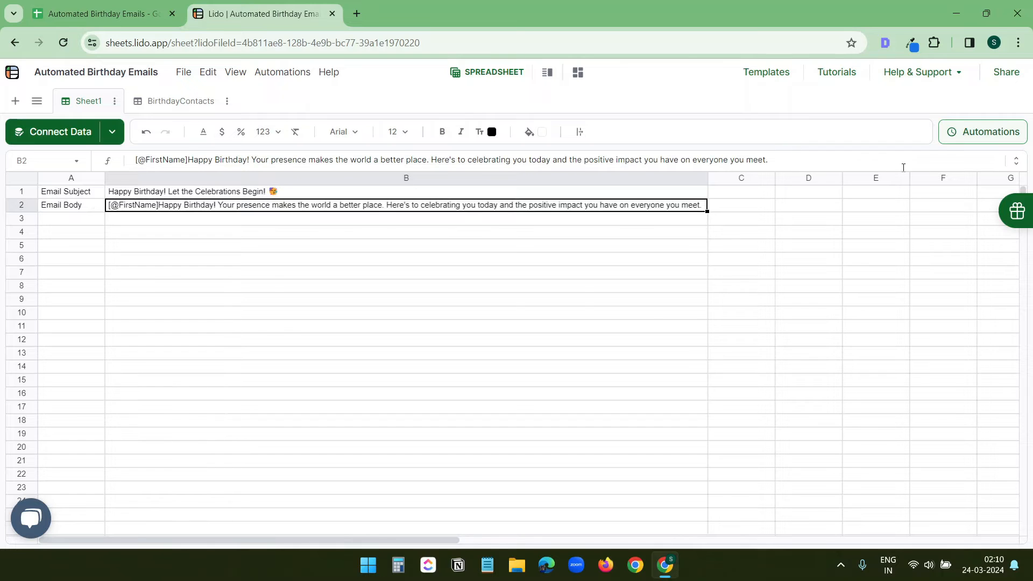
{"action": "left_click", "coordinate": [1017, 161]}
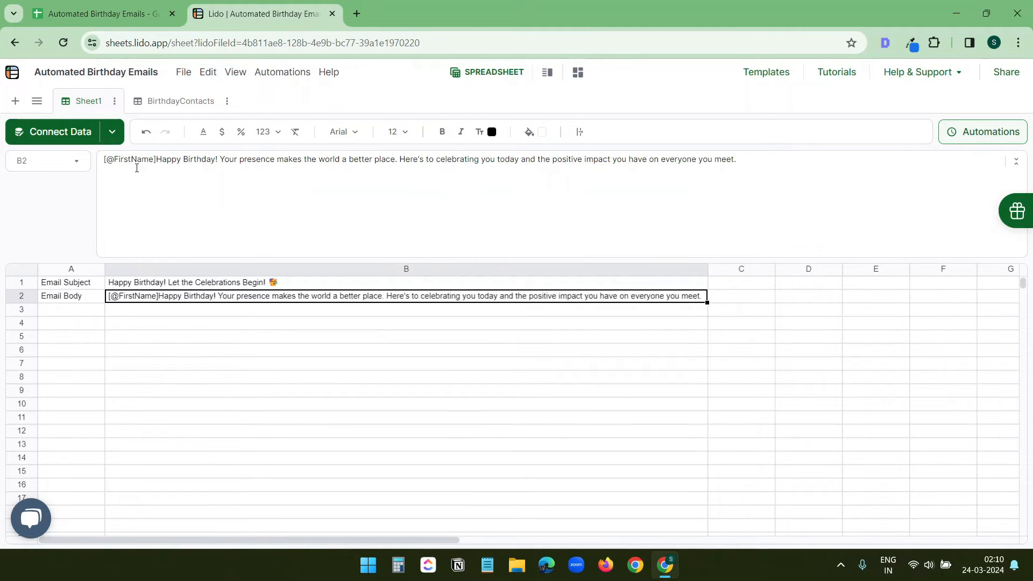
{"action": "left_click", "coordinate": [159, 159]}
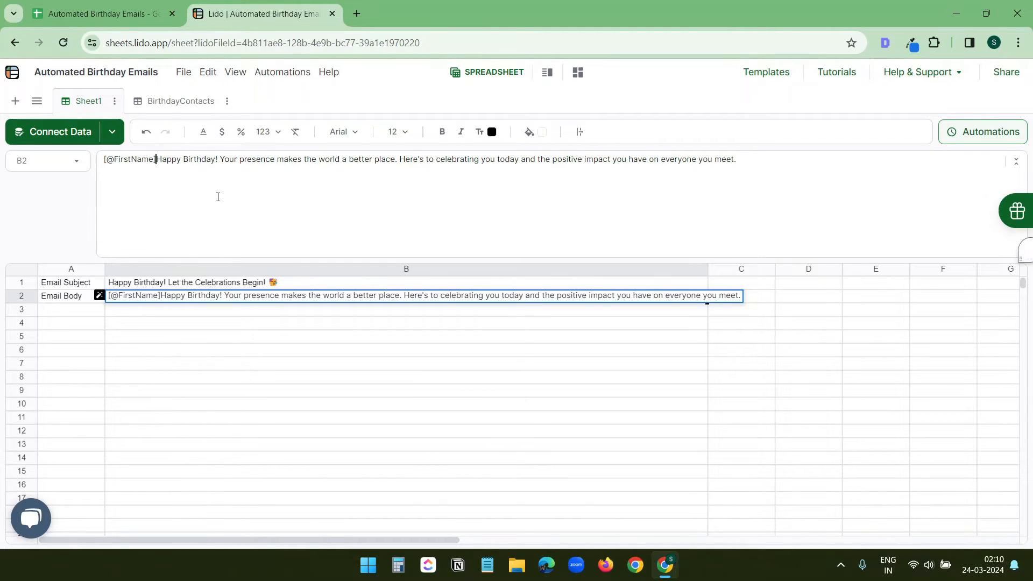
{"action": "key", "text": "ctrl+Return"}
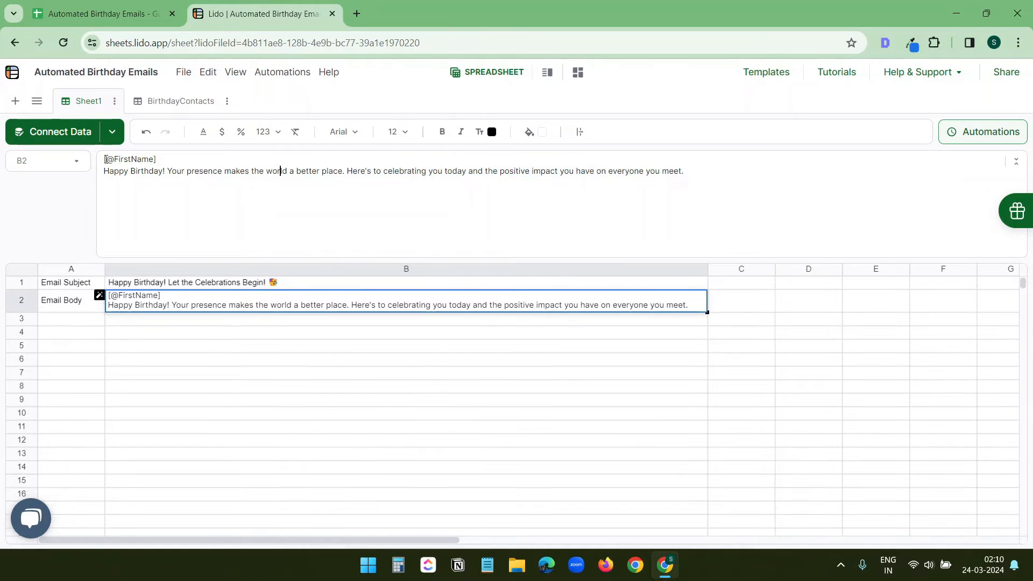
{"action": "type", "text": "Hi"}
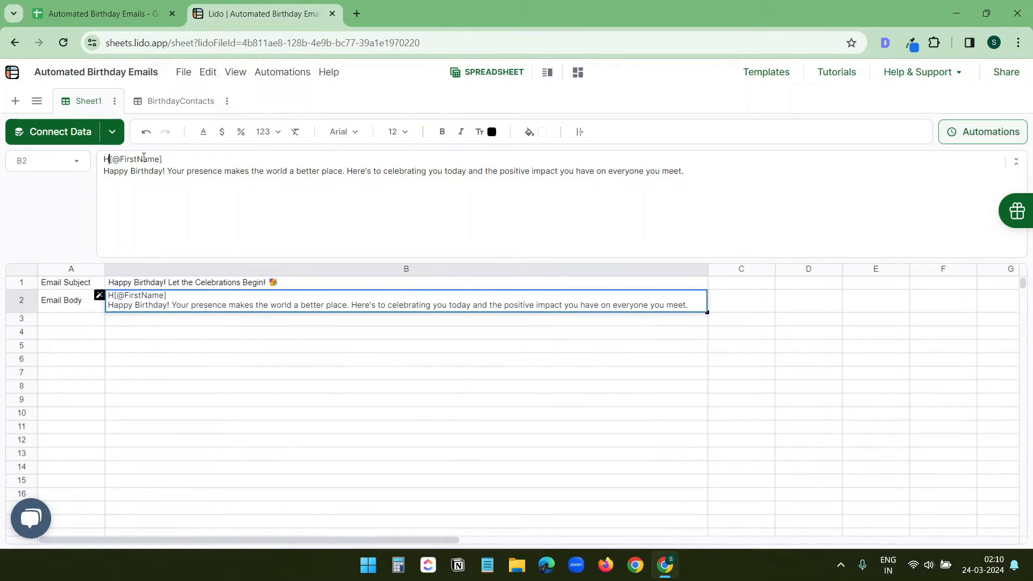
{"action": "left_click", "coordinate": [199, 159]}
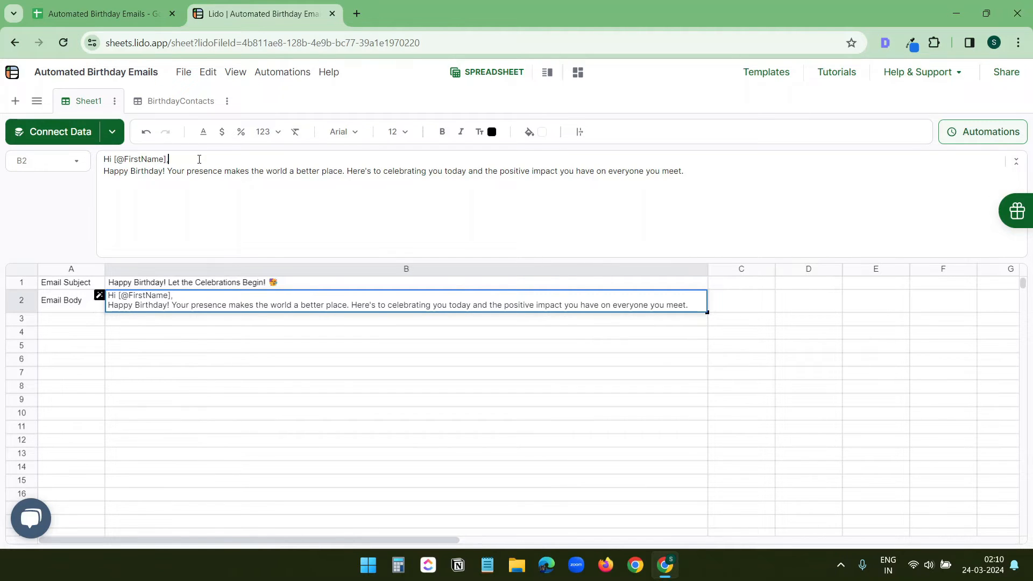
{"action": "left_click", "coordinate": [347, 300]}
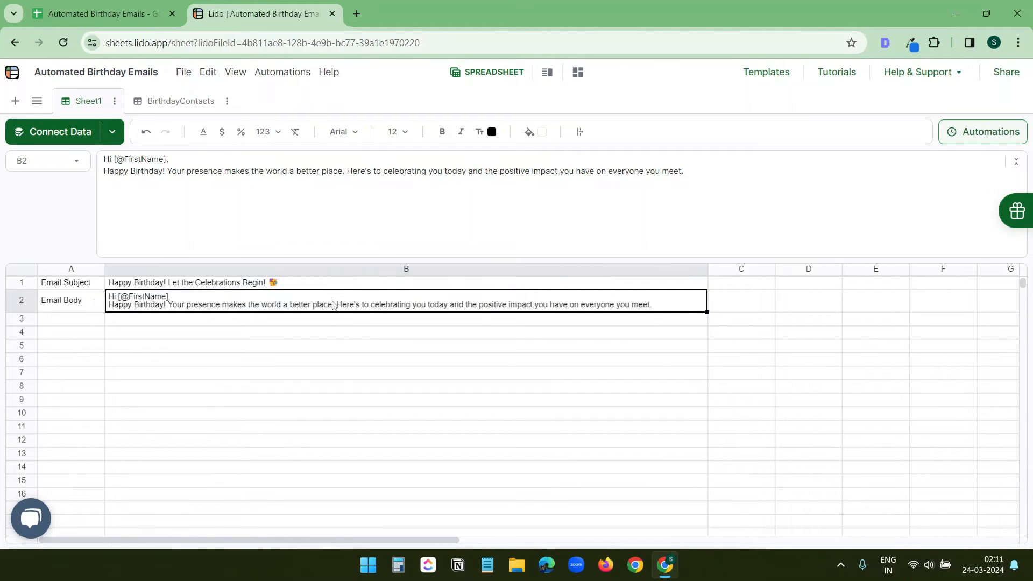
Enter =STRINGTEMPLATE(Sheet1!B2) as the formula of the empty computed column in BirthdayContacts.
{"action": "left_click", "coordinate": [199, 102]}
{"action": "left_click", "coordinate": [598, 297]}
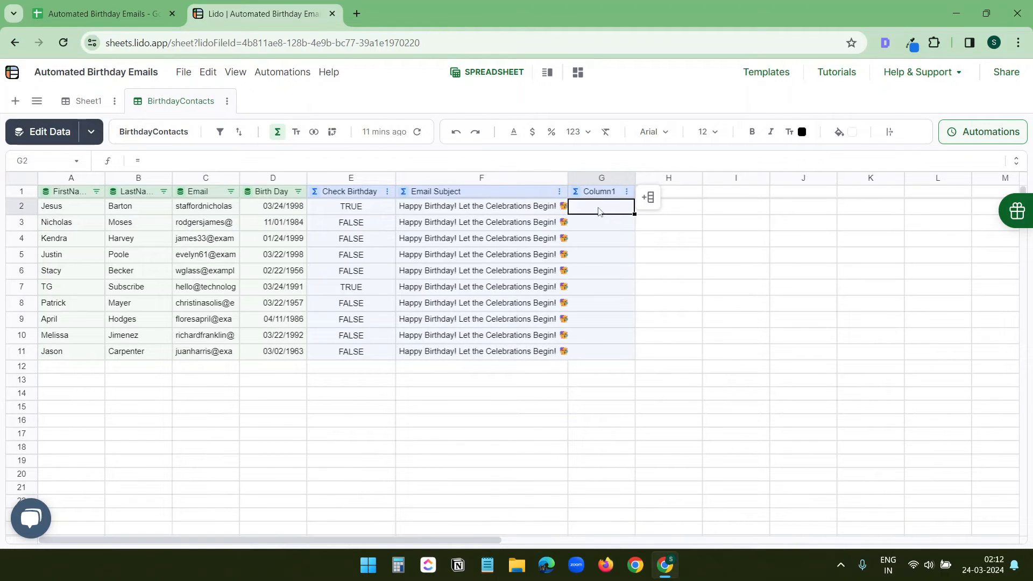
{"action": "type", "text": "=string"}
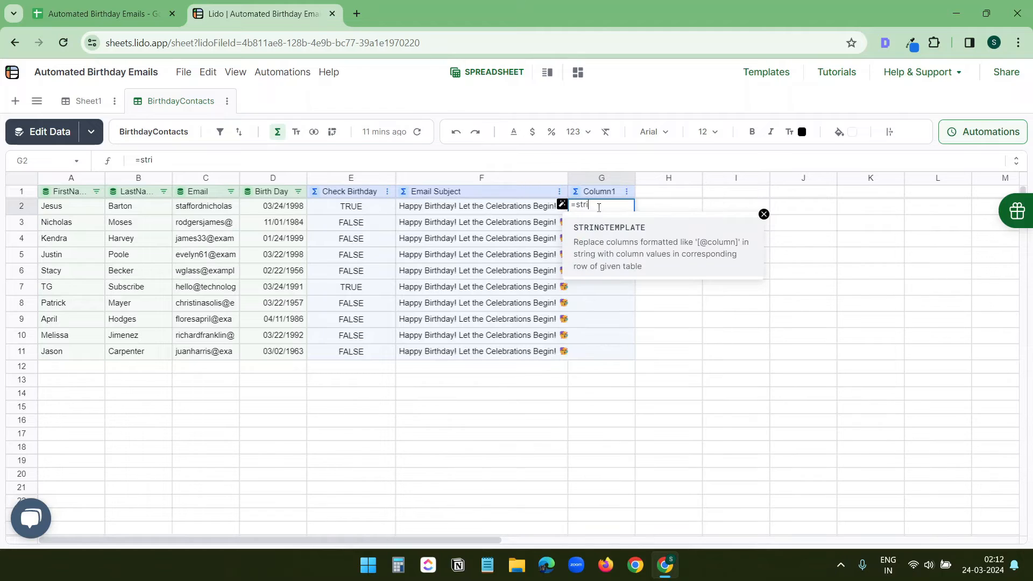
{"action": "left_click", "coordinate": [611, 231]}
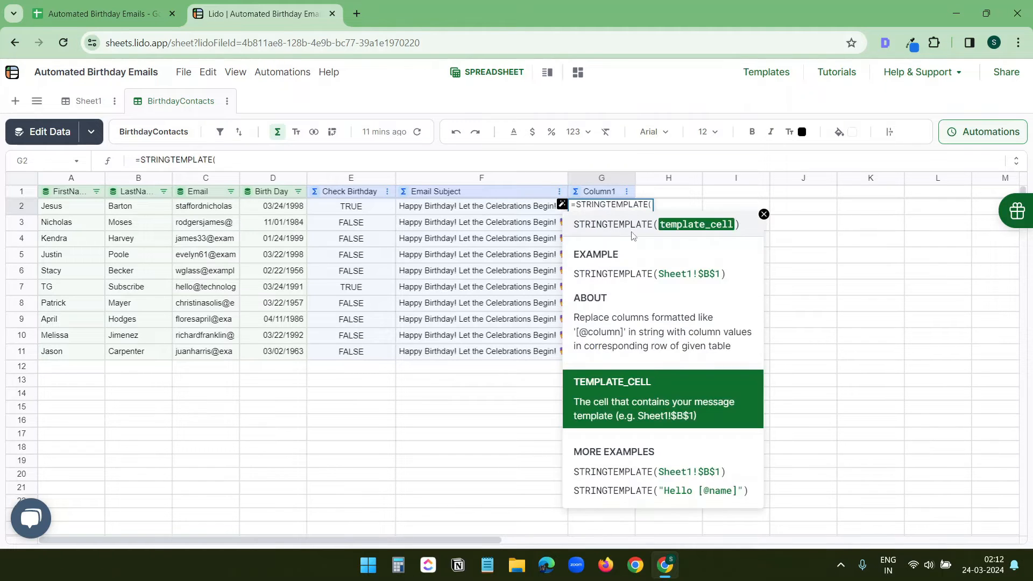
{"action": "left_click", "coordinate": [92, 104]}
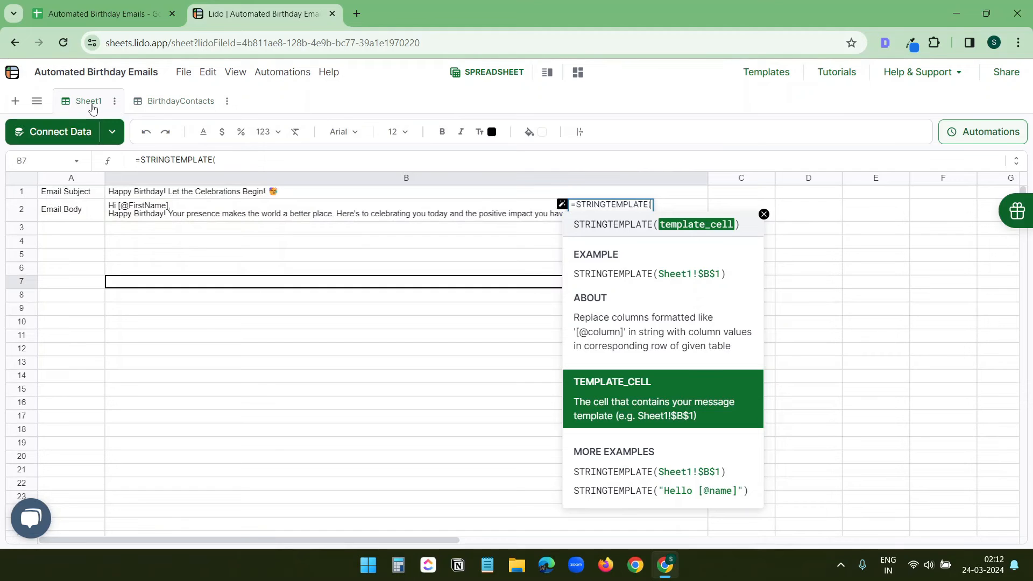
{"action": "left_click", "coordinate": [316, 215]}
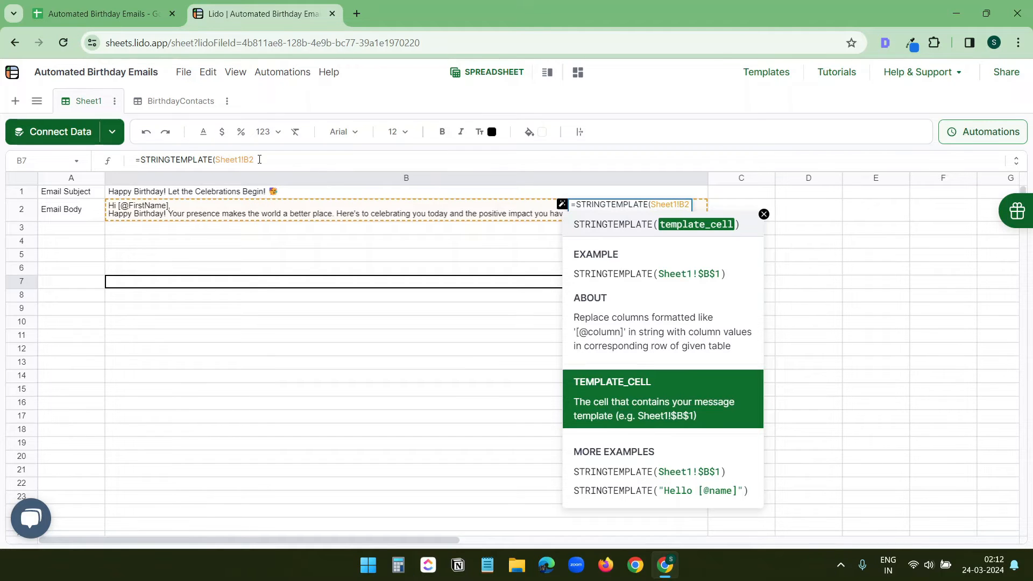
{"action": "key", "text": "Return"}
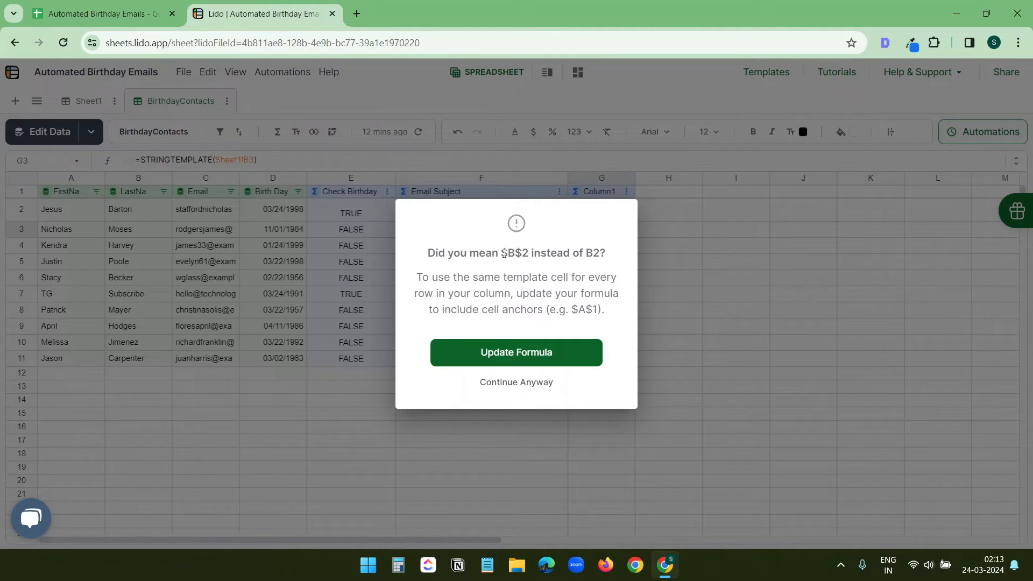
Accept the suggested formula update that anchors the template reference as Sheet1!$B$2.
{"action": "double_click", "coordinate": [503, 254]}
{"action": "left_click", "coordinate": [557, 288]}
{"action": "left_click", "coordinate": [534, 354]}
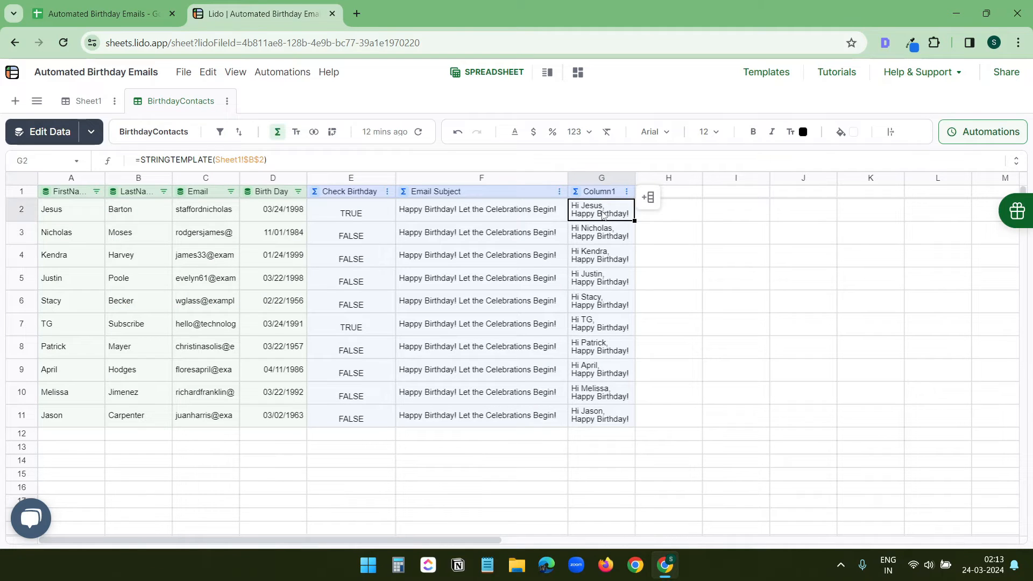
Compare the personalised bodies in BirthdayContacts' last computed column with the FirstName values and the email body template in Sheet1's B2.
{"action": "left_click", "coordinate": [600, 259]}
{"action": "left_click", "coordinate": [600, 286]}
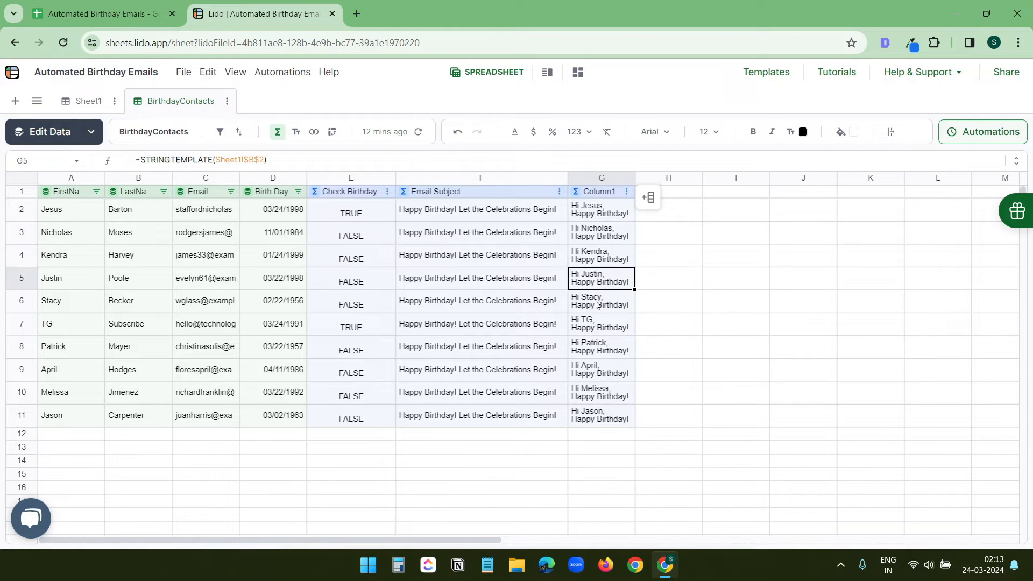
{"action": "left_click", "coordinate": [598, 305]}
{"action": "left_click", "coordinate": [600, 214]}
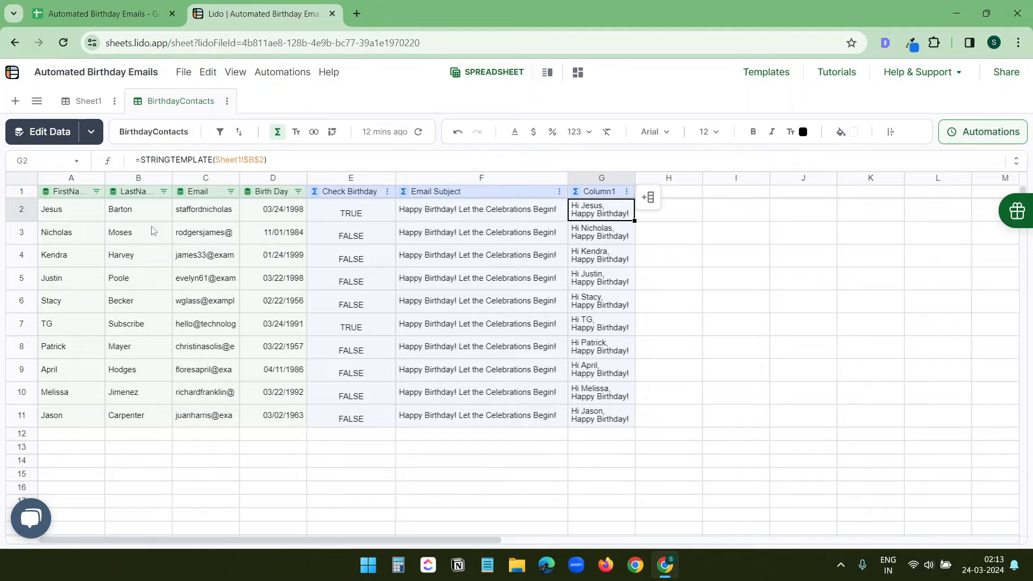
{"action": "left_click", "coordinate": [74, 216]}
{"action": "left_click", "coordinate": [89, 100]}
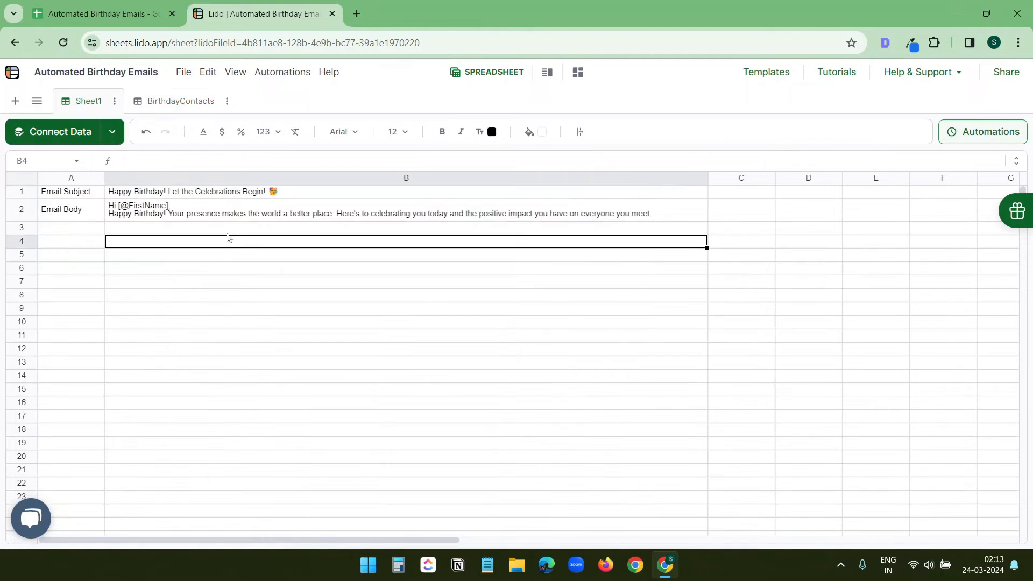
{"action": "left_click", "coordinate": [206, 214]}
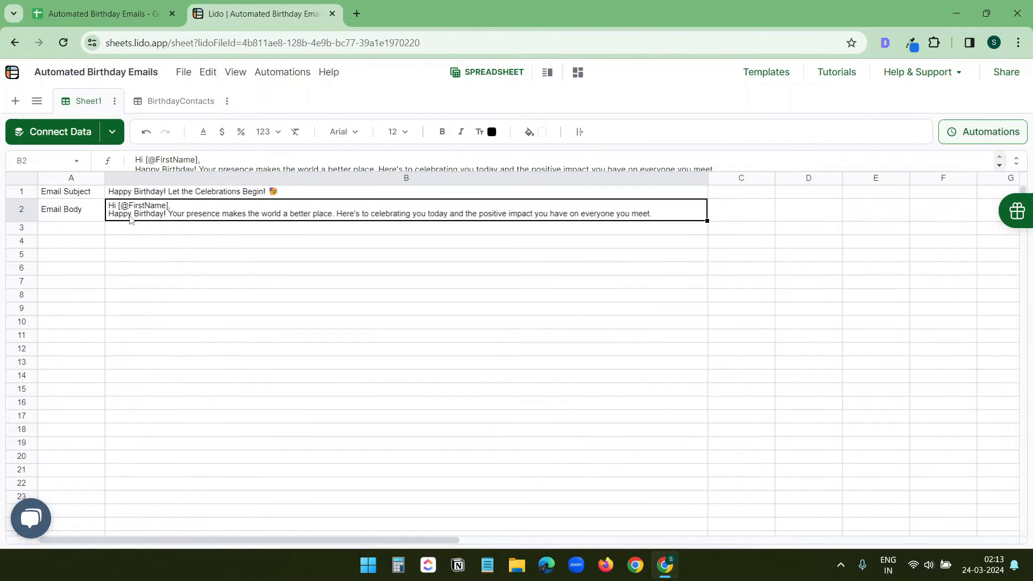
Rename the STRINGTEMPLATE computed column in BirthdayContacts to "Email Body" and save the change.
{"action": "left_click", "coordinate": [173, 102]}
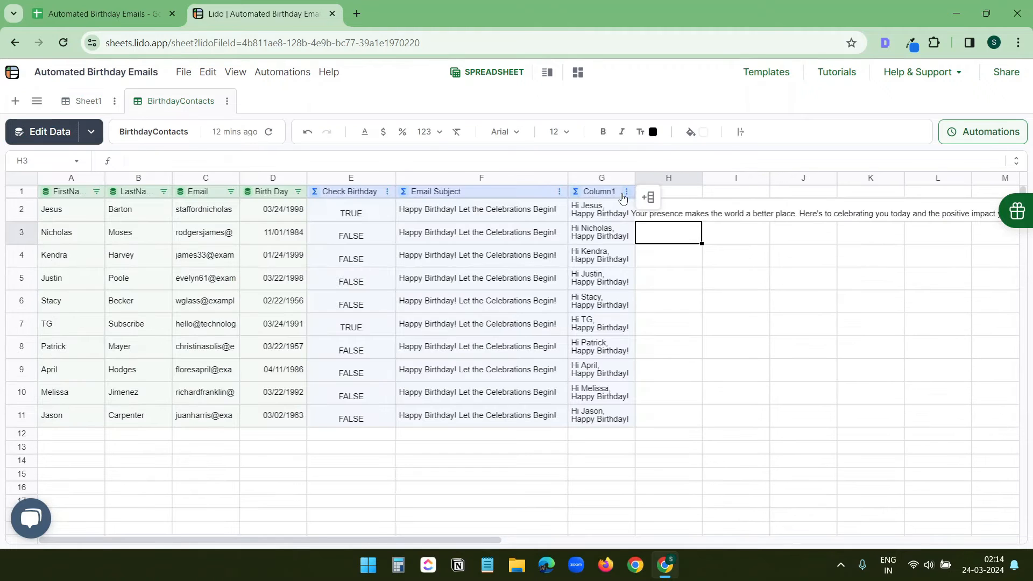
{"action": "left_click", "coordinate": [626, 193]}
{"action": "left_click", "coordinate": [600, 213]}
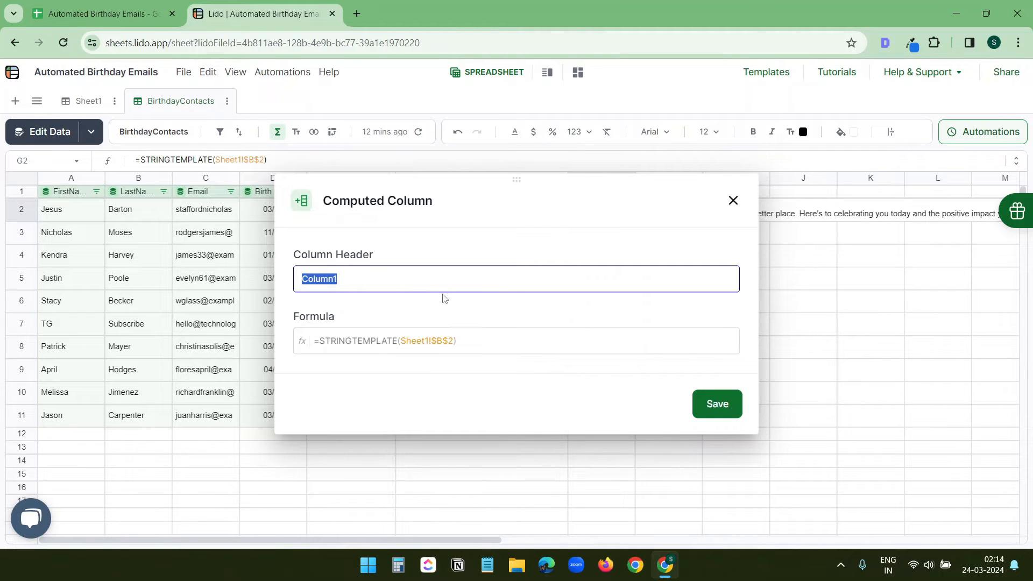
{"action": "type", "text": "Email Body"}
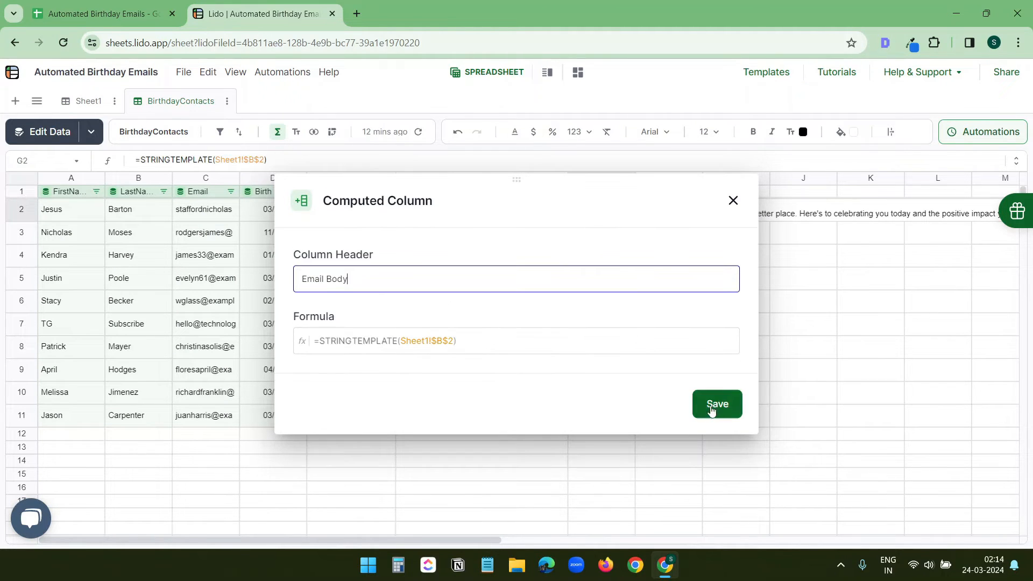
{"action": "left_click", "coordinate": [716, 404]}
{"action": "left_click", "coordinate": [734, 347]}
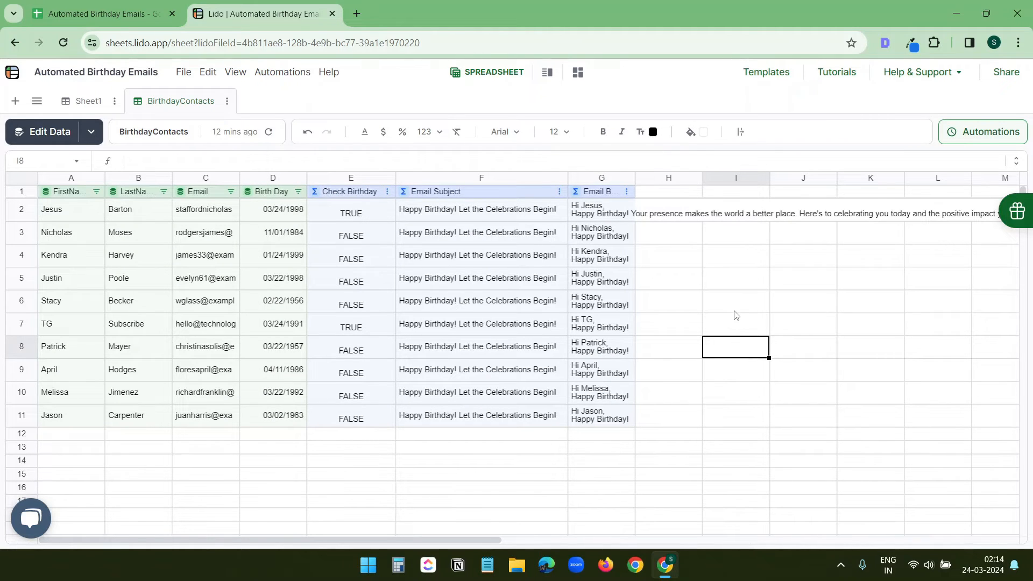
Add a computed column after Email Body in BirthdayContacts and start its formula with the SENDGMAIL function.
{"action": "left_click", "coordinate": [650, 199]}
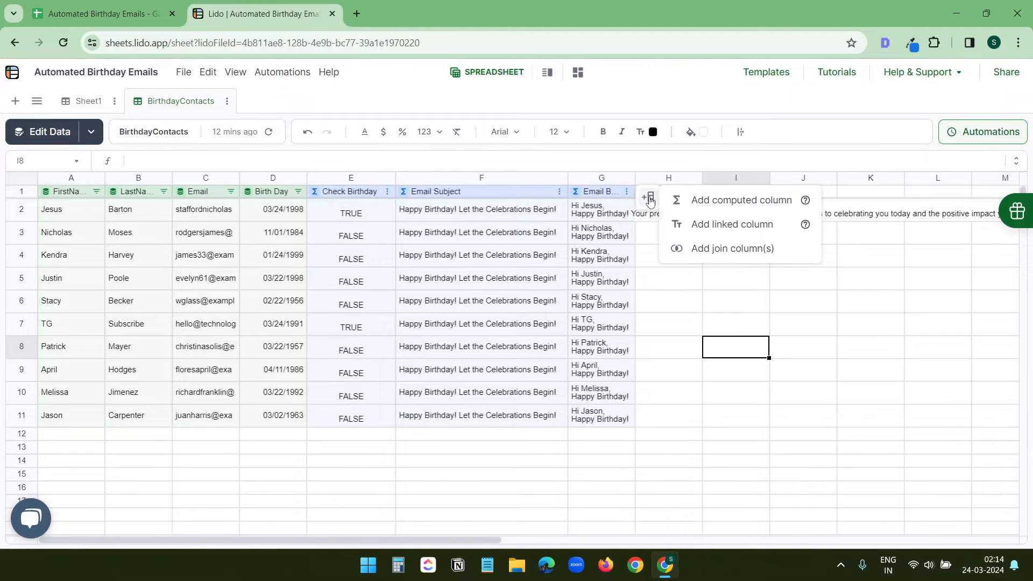
{"action": "left_click", "coordinate": [713, 200]}
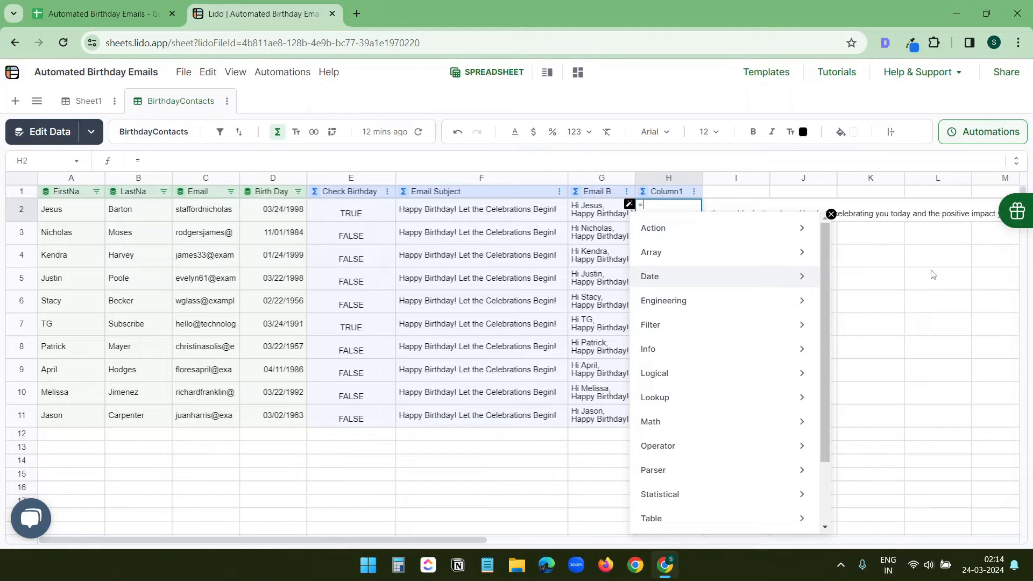
{"action": "type", "text": "send"}
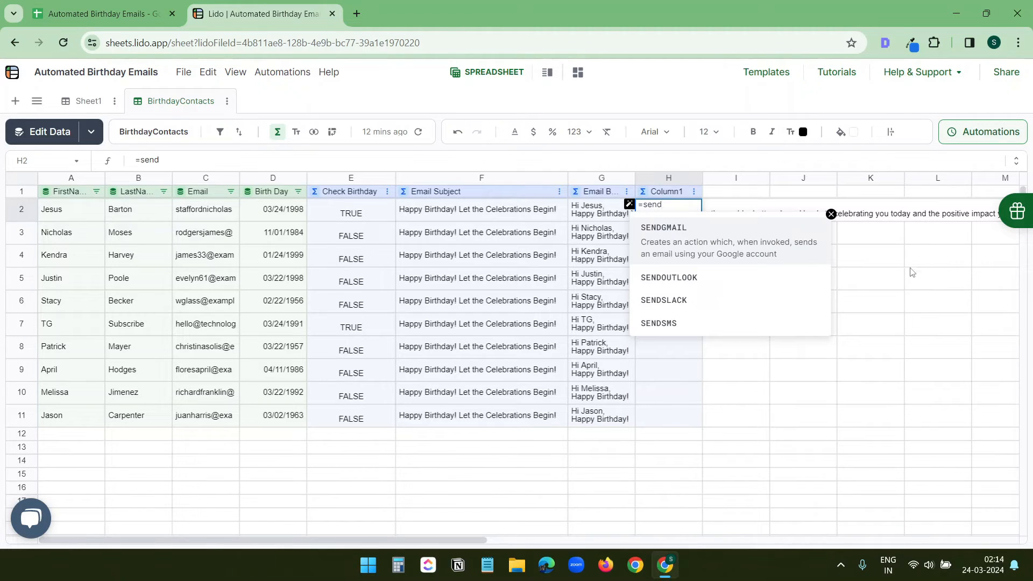
{"action": "left_click", "coordinate": [686, 241]}
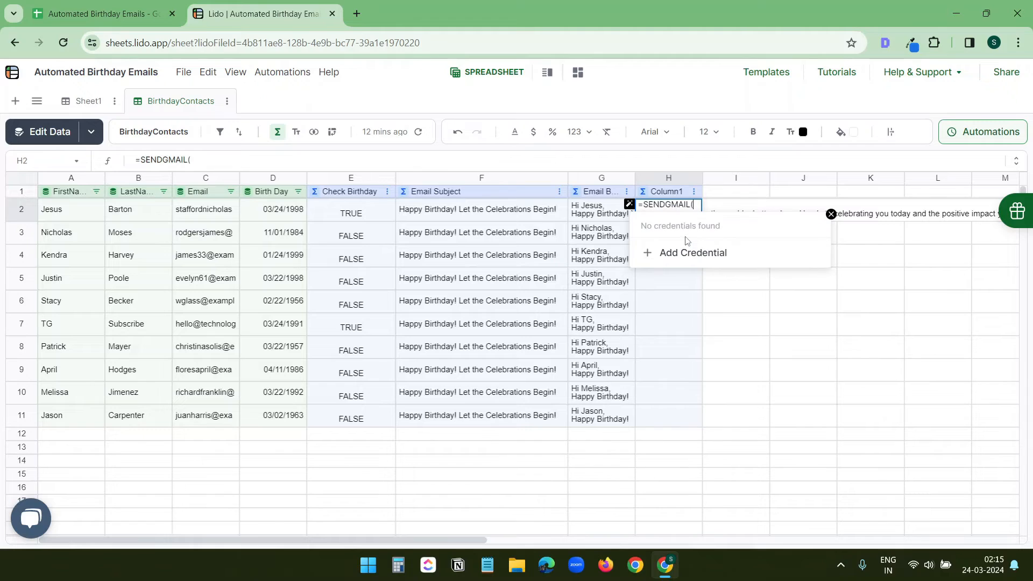
Add a Gmail credential for SENDGMAIL by authorising the existing Google account to let Lido send email.
{"action": "left_click", "coordinate": [704, 258]}
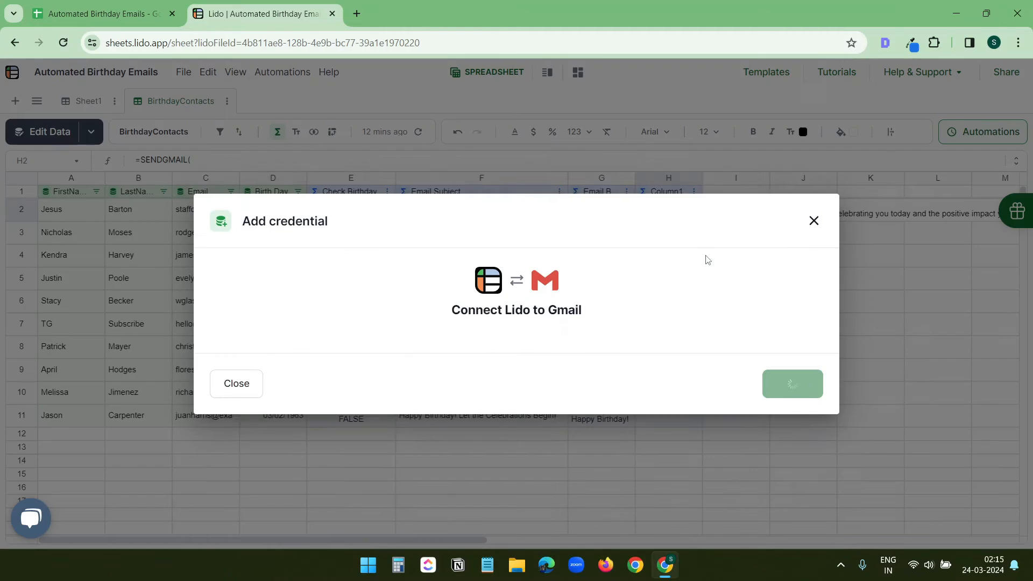
{"action": "left_click", "coordinate": [531, 344]}
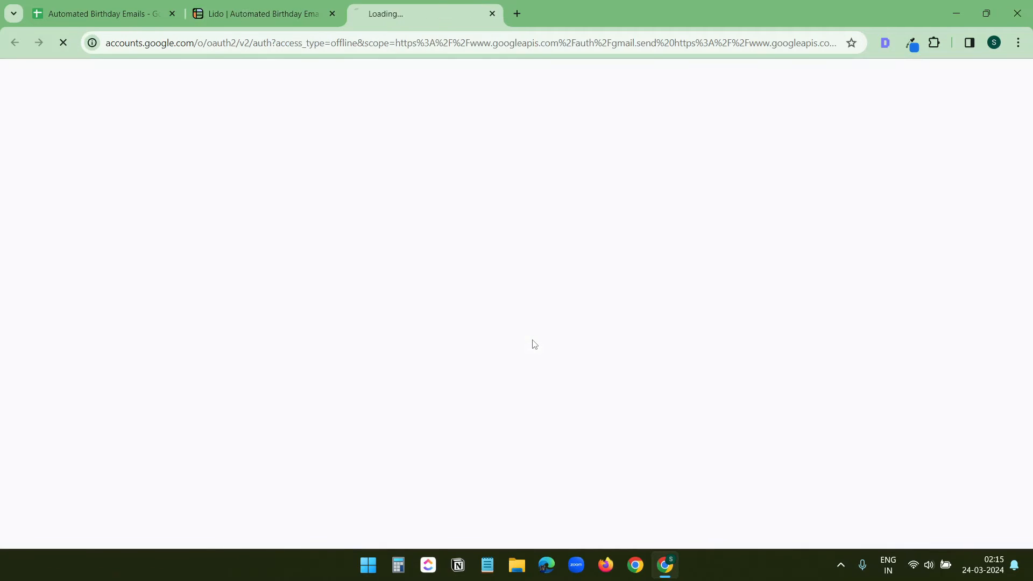
{"action": "left_click", "coordinate": [588, 288]}
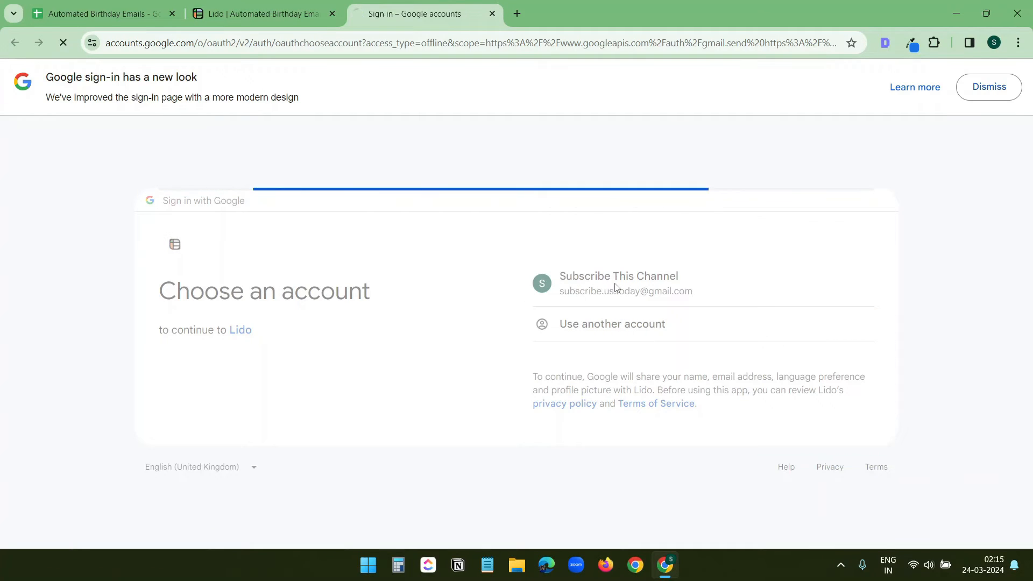
{"action": "left_click", "coordinate": [698, 424]}
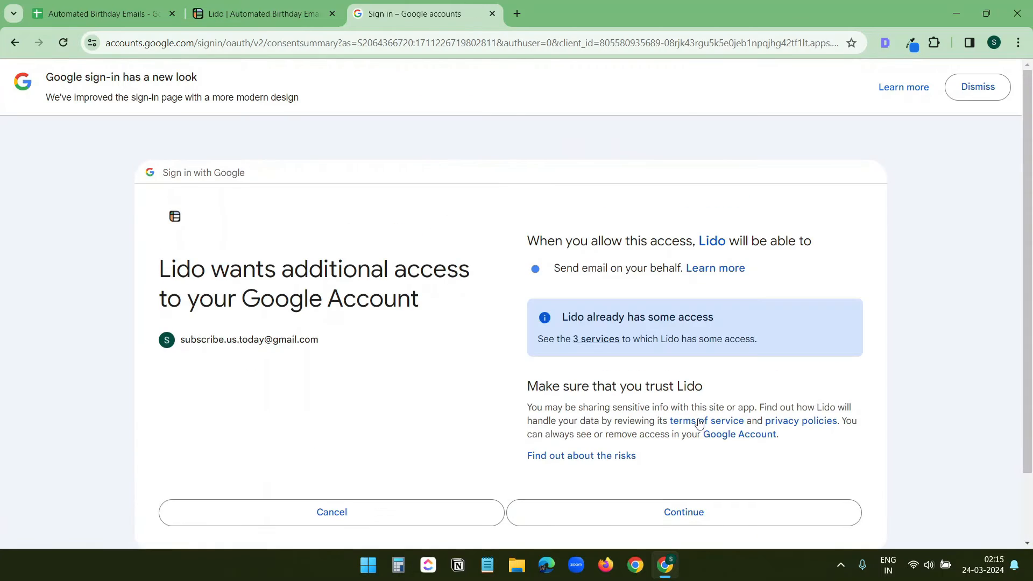
{"action": "left_click", "coordinate": [690, 511]}
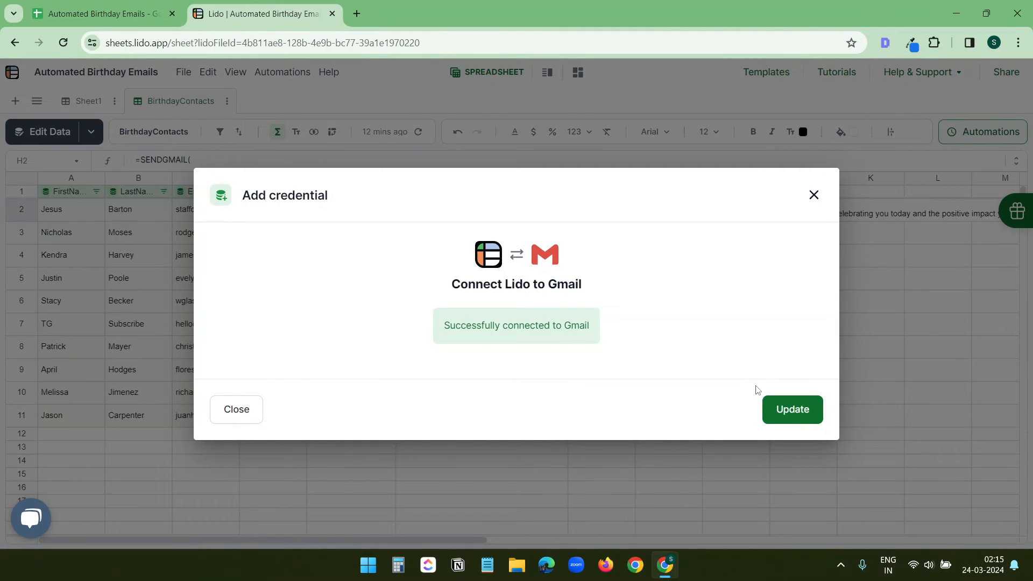
{"action": "left_click", "coordinate": [789, 411]}
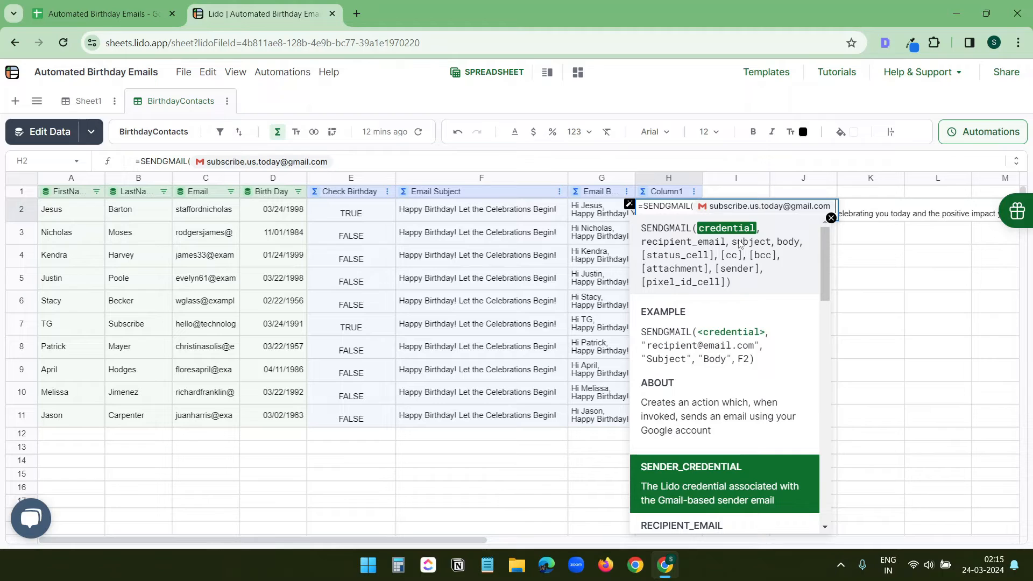
Complete the SENDGMAIL formula with C2 as recipient, F2 as subject and G2 as body.
{"action": "type", "text": ","}
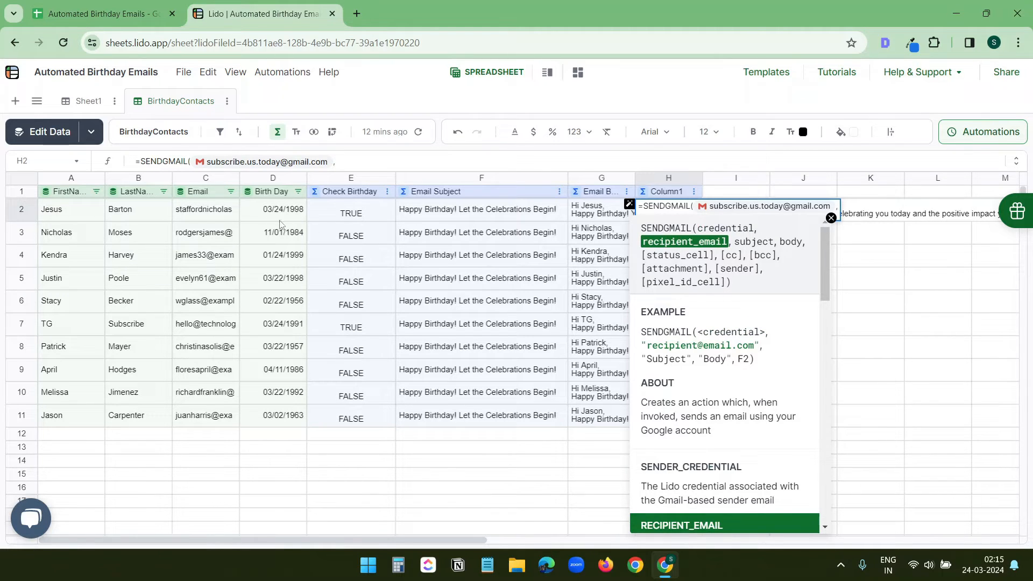
{"action": "left_click", "coordinate": [205, 214]}
{"action": "type", "text": ","}
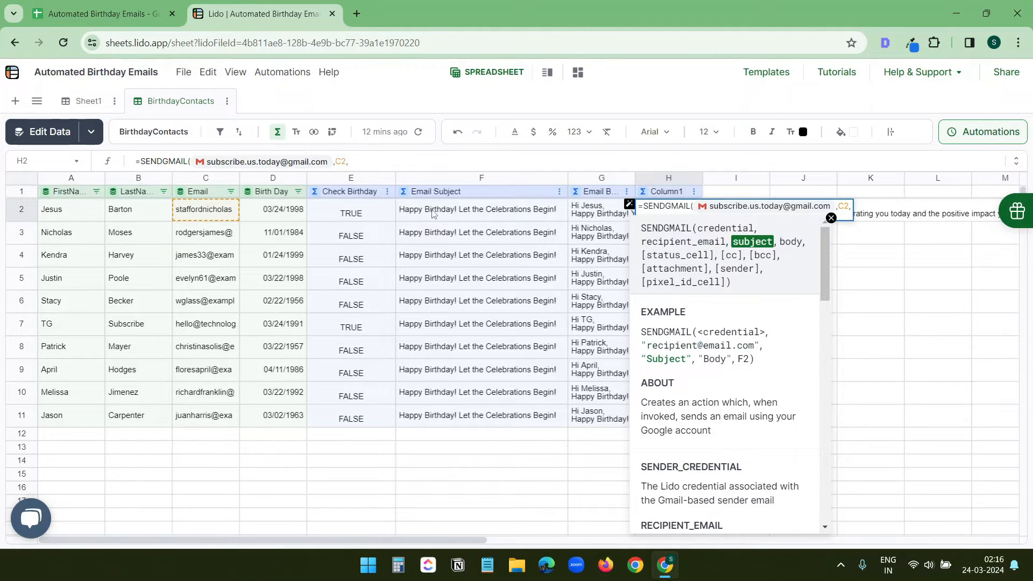
{"action": "left_click", "coordinate": [464, 214]}
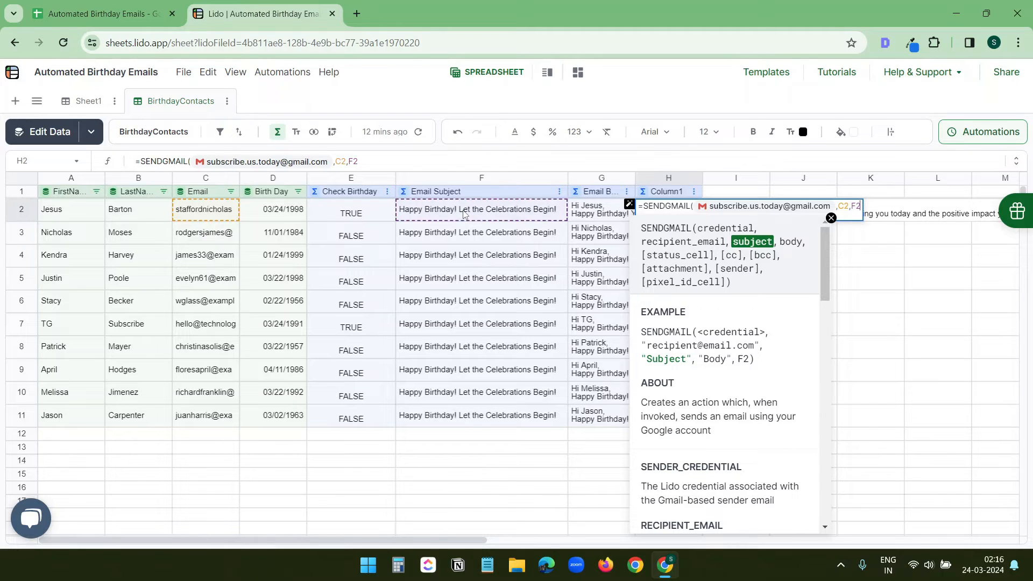
{"action": "type", "text": ","}
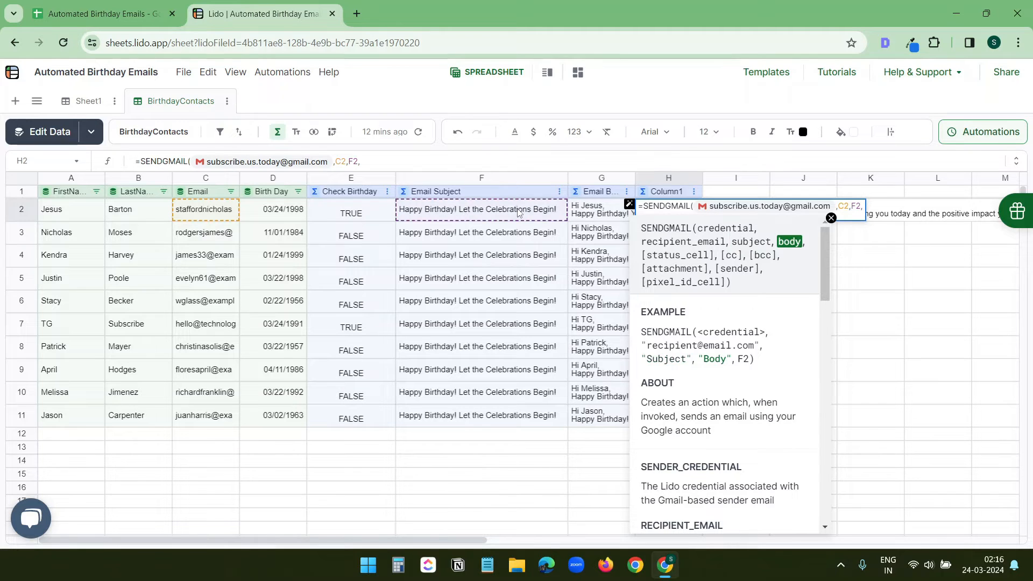
{"action": "left_click", "coordinate": [601, 215]}
{"action": "type", "text": ")"}
{"action": "key", "text": "Return"}
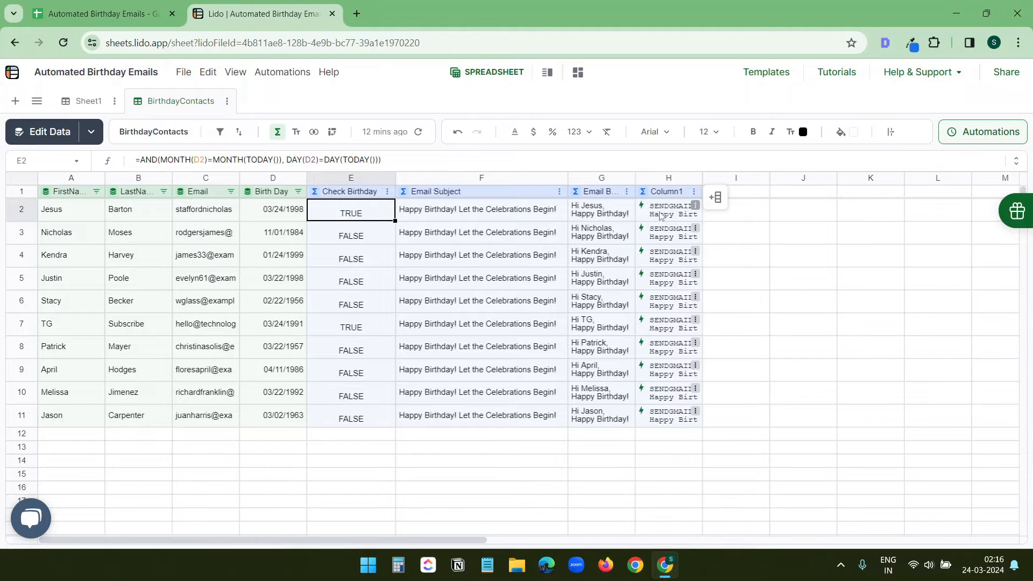
Wrap H2's SENDGMAIL formula in an IF with the condition E2=true, leaving out a value for the false case.
{"action": "left_click", "coordinate": [141, 161]}
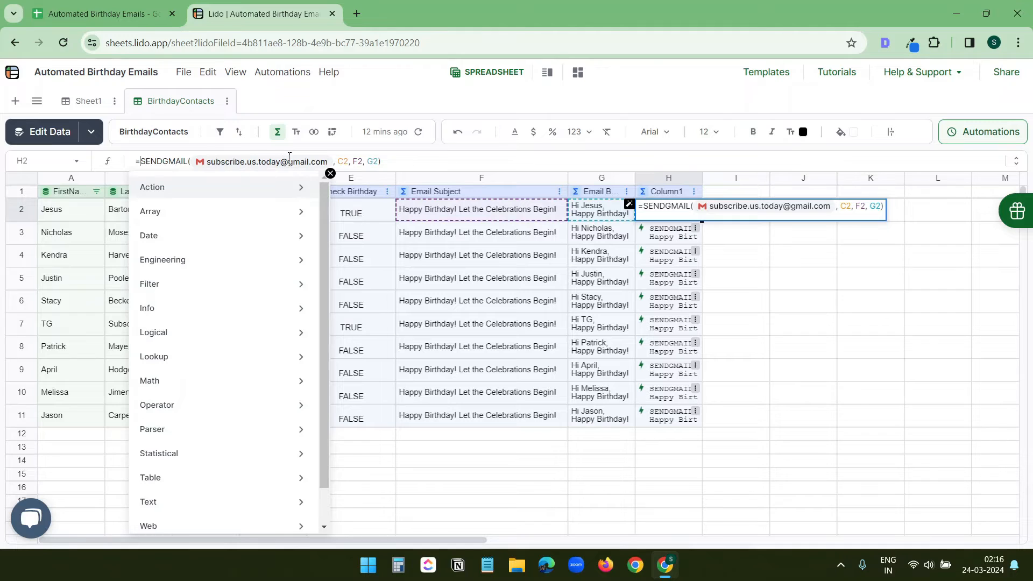
{"action": "type", "text": "if"}
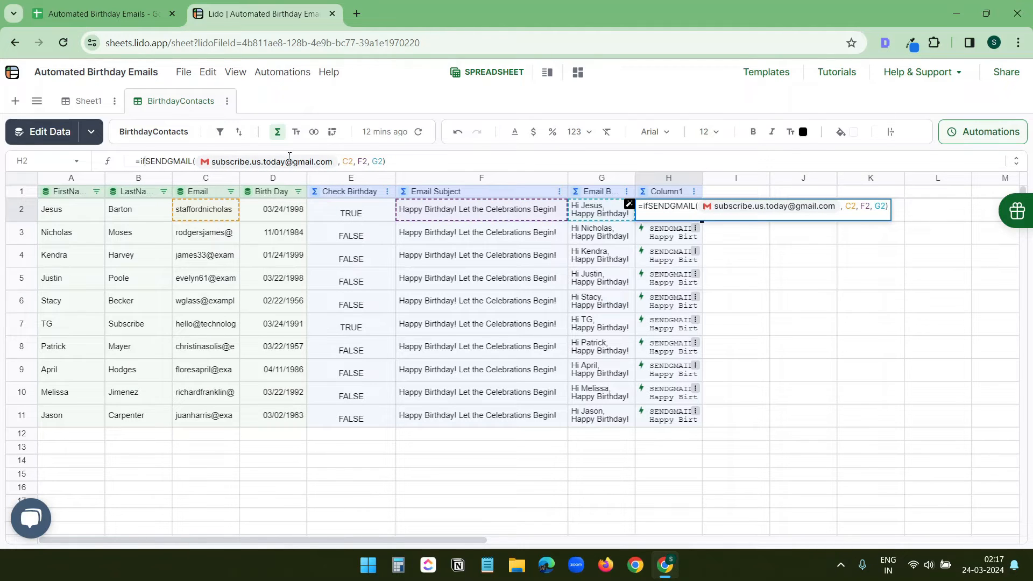
{"action": "type", "text": "("}
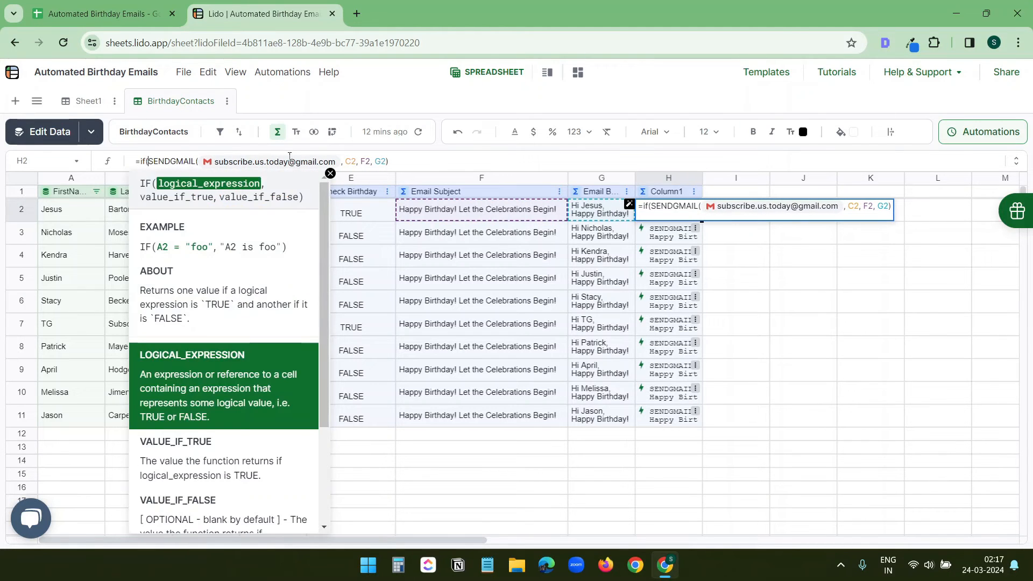
{"action": "left_click", "coordinate": [361, 218]}
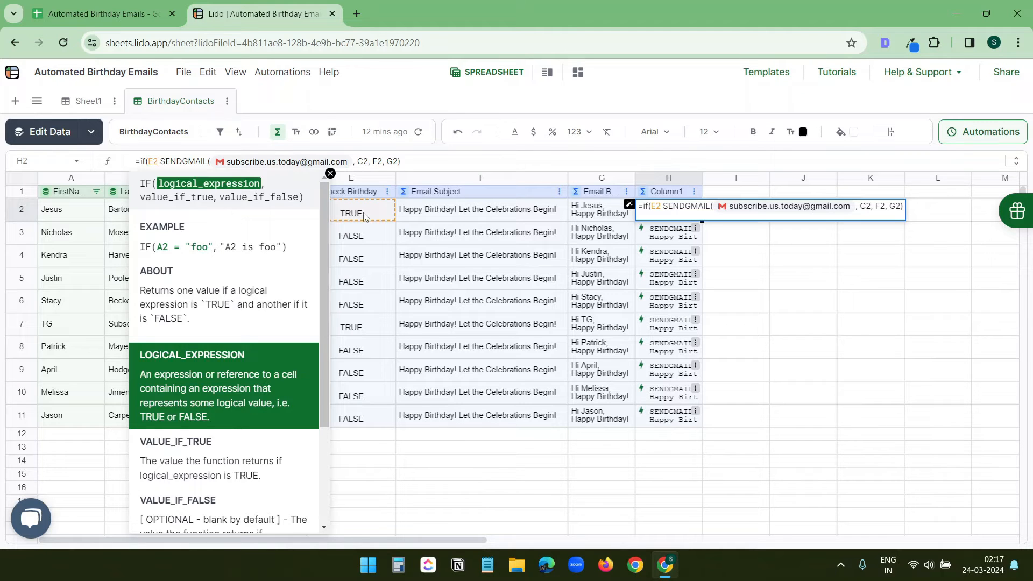
{"action": "type", "text": "=true"}
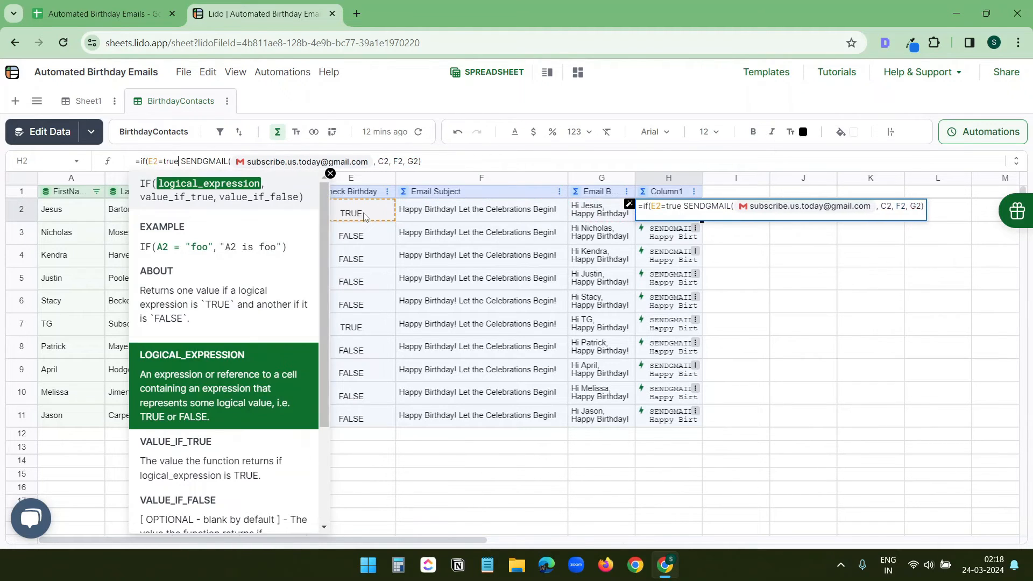
{"action": "type", "text": ","}
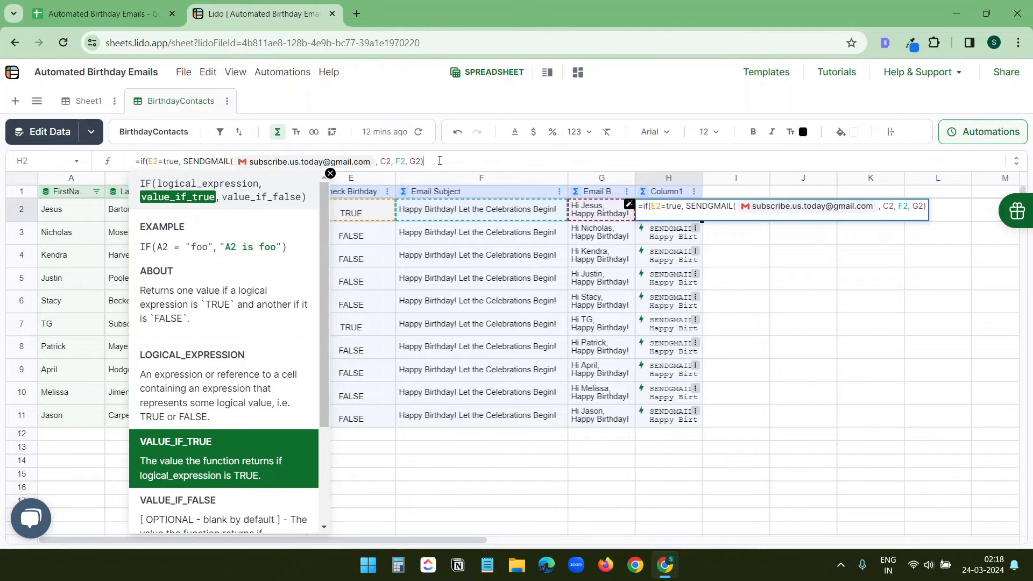
{"action": "type", "text": ")"}
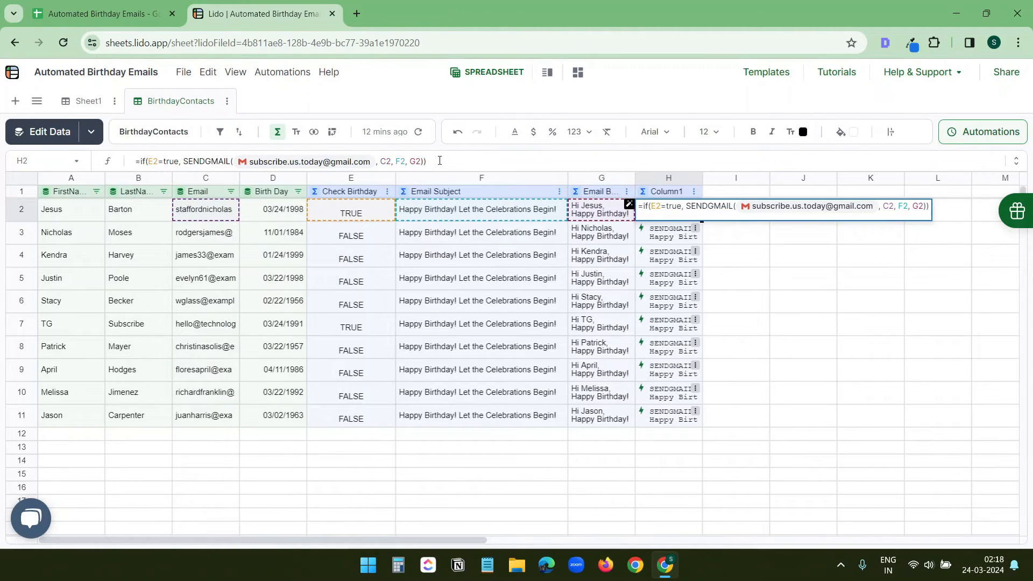
{"action": "key", "text": "Return"}
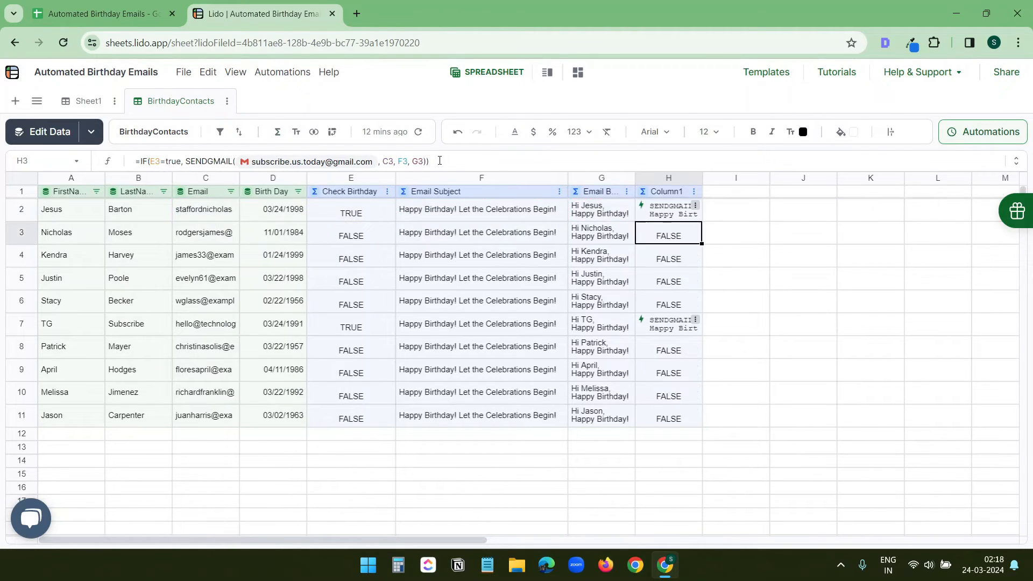
Inspect the formulas in the rows with a birthday today and preview the email that H2 would send.
{"action": "left_click", "coordinate": [670, 213]}
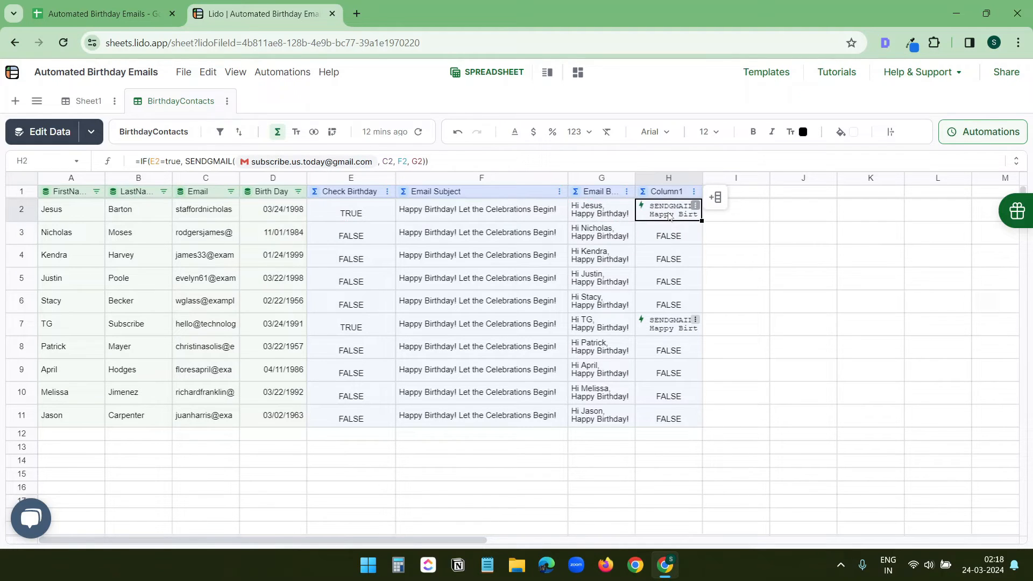
{"action": "left_click", "coordinate": [661, 328]}
{"action": "left_click", "coordinate": [383, 329]}
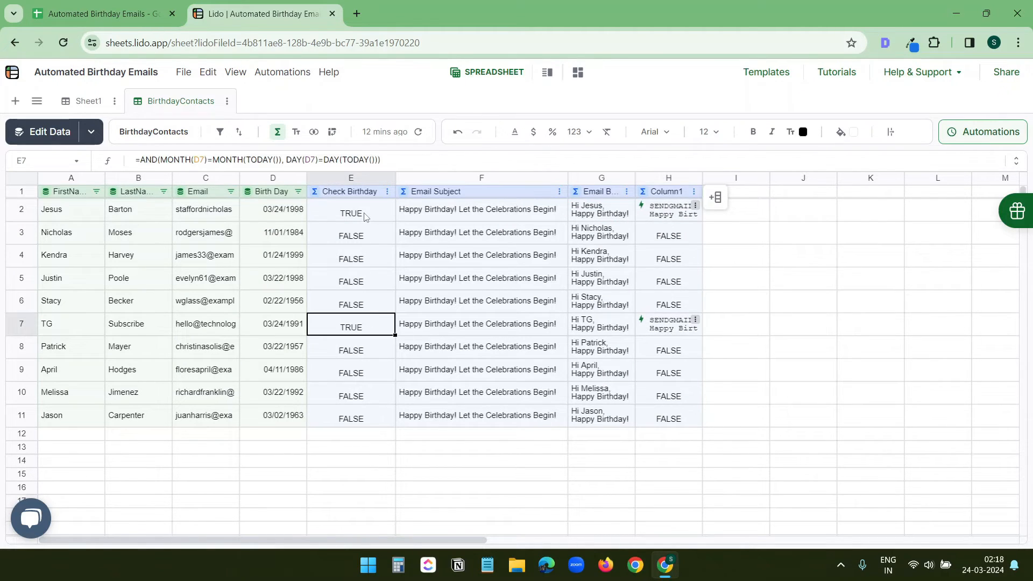
{"action": "left_click", "coordinate": [365, 216]}
{"action": "left_click", "coordinate": [697, 211]}
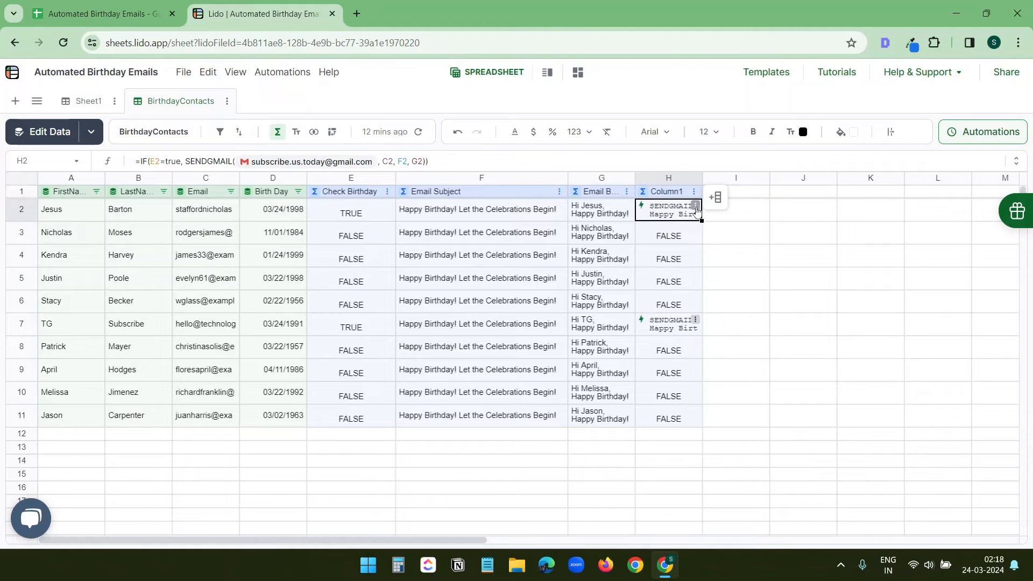
{"action": "left_click", "coordinate": [695, 206]}
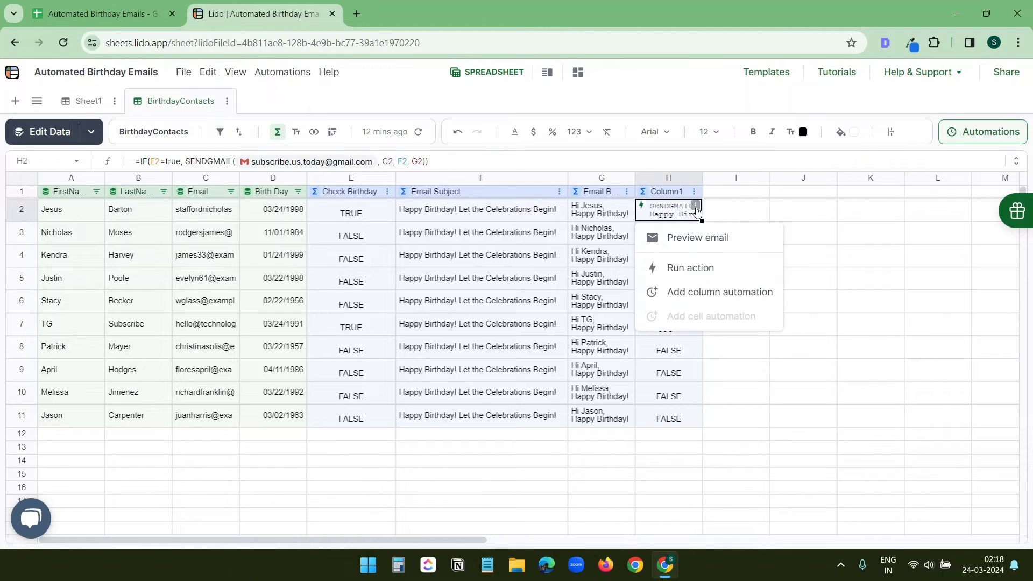
{"action": "left_click", "coordinate": [690, 240]}
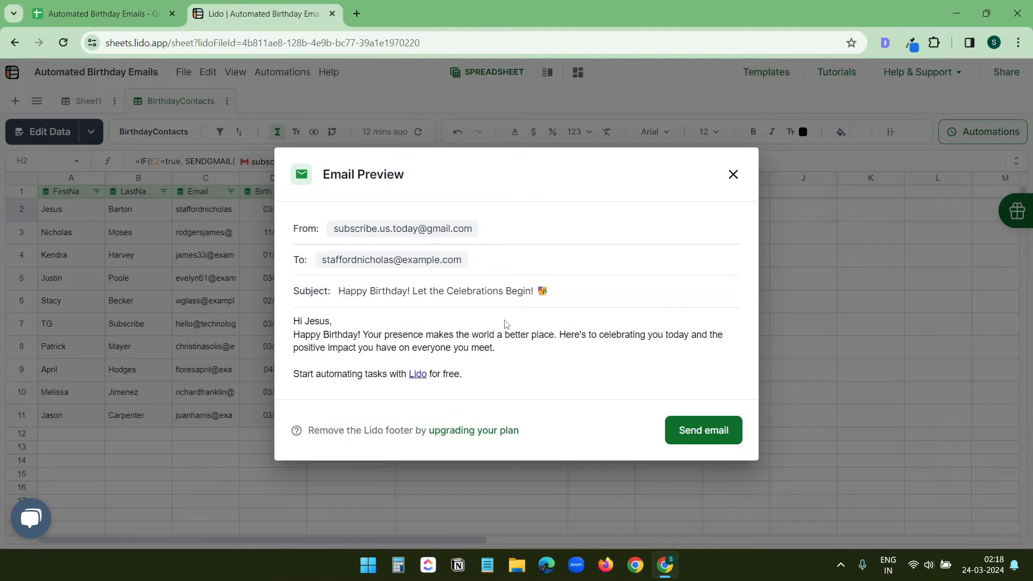
{"action": "left_click_drag", "start_coordinate": [339, 291], "coordinate": [531, 291]}
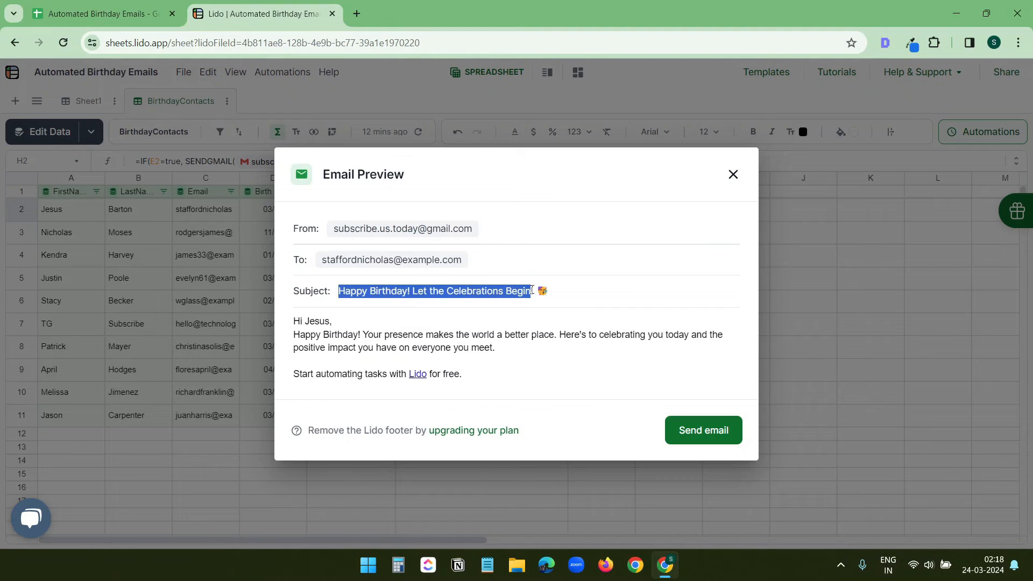
{"action": "left_click", "coordinate": [300, 334]}
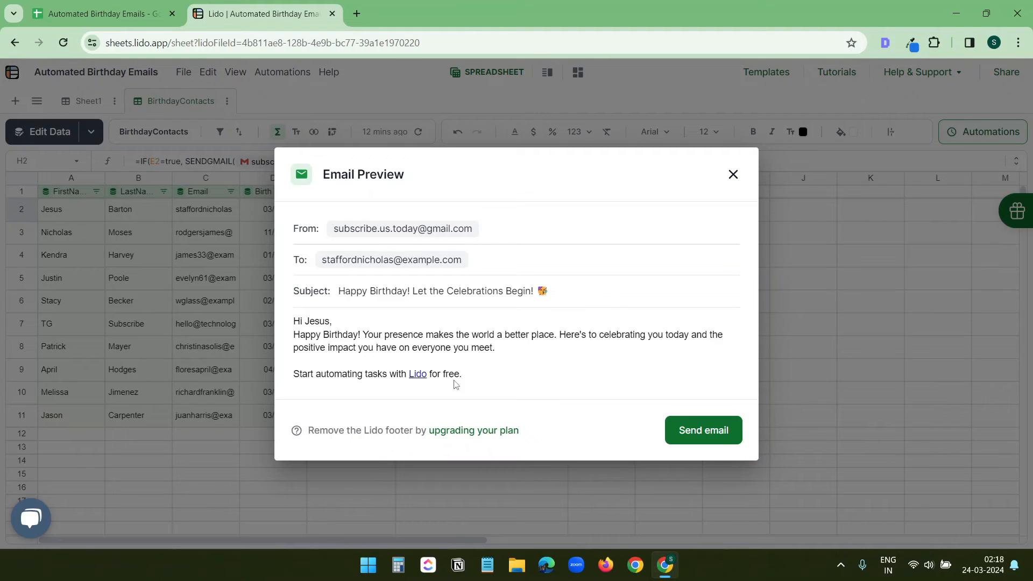
{"action": "left_click", "coordinate": [733, 174]}
Rename the computed SENDGMAIL column as Send Emails.
{"action": "left_click", "coordinate": [694, 192]}
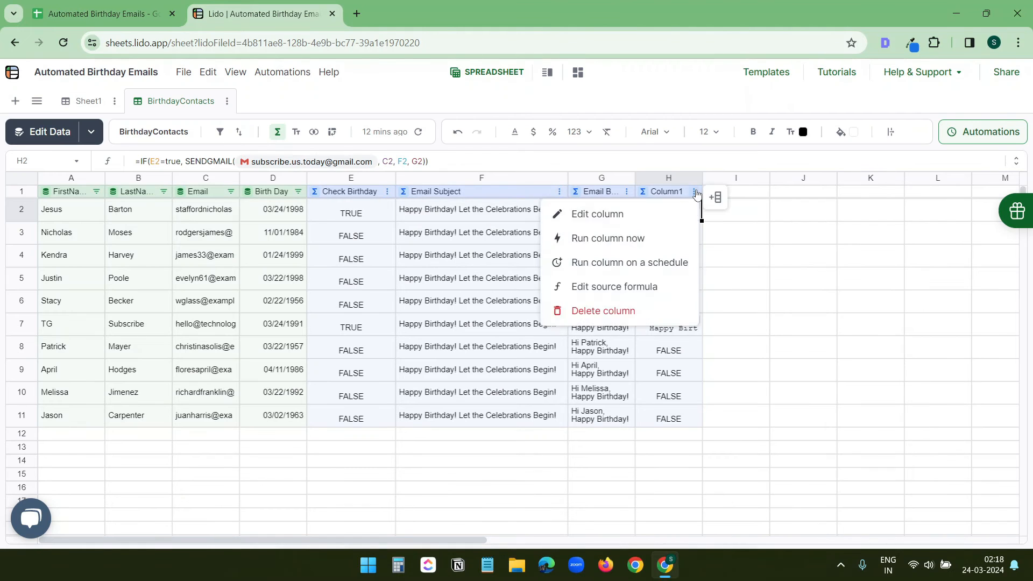
{"action": "left_click", "coordinate": [597, 214]}
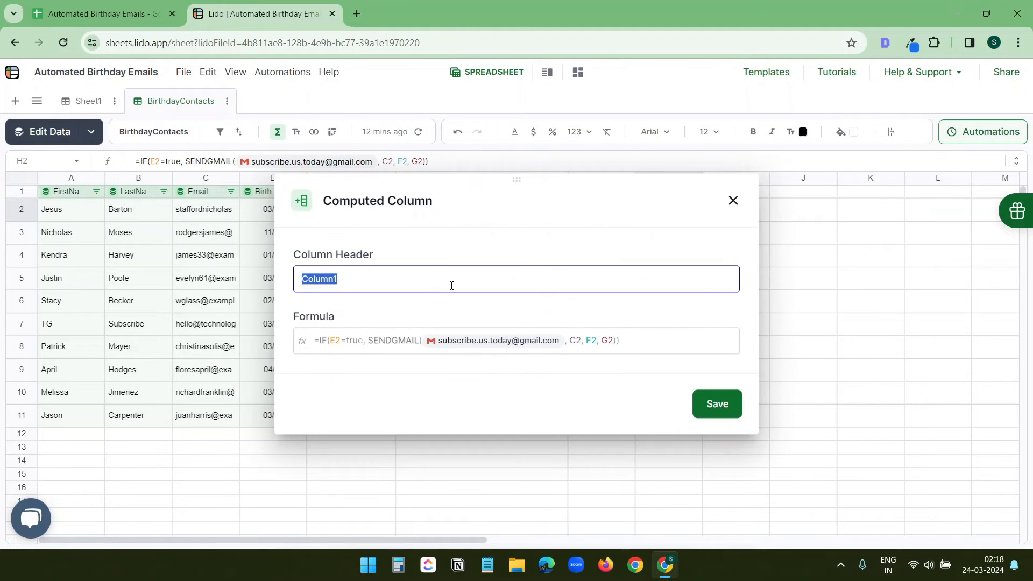
{"action": "type", "text": "Send Emails"}
{"action": "left_click", "coordinate": [717, 404]}
Enter Status as a plain header in I1, beside the Send Emails column.
{"action": "left_click", "coordinate": [771, 199]}
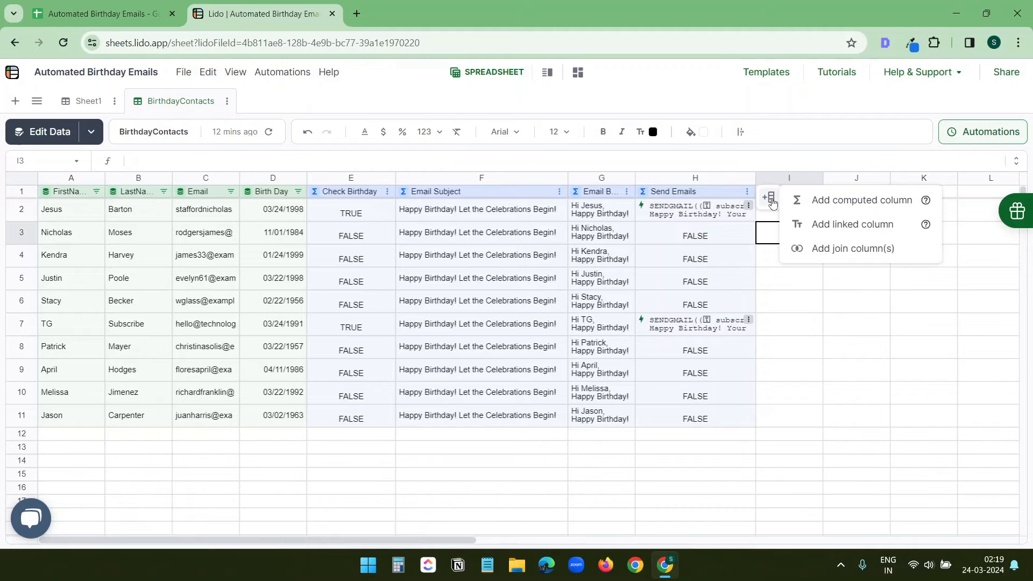
{"action": "left_click", "coordinate": [823, 200]}
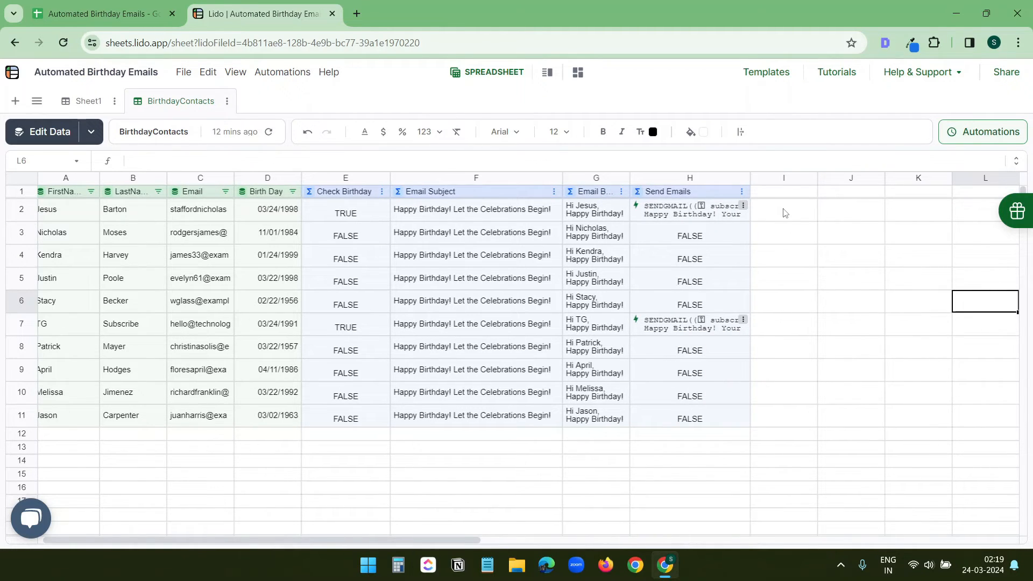
{"action": "left_click", "coordinate": [769, 192]}
{"action": "type", "text": "Status"}
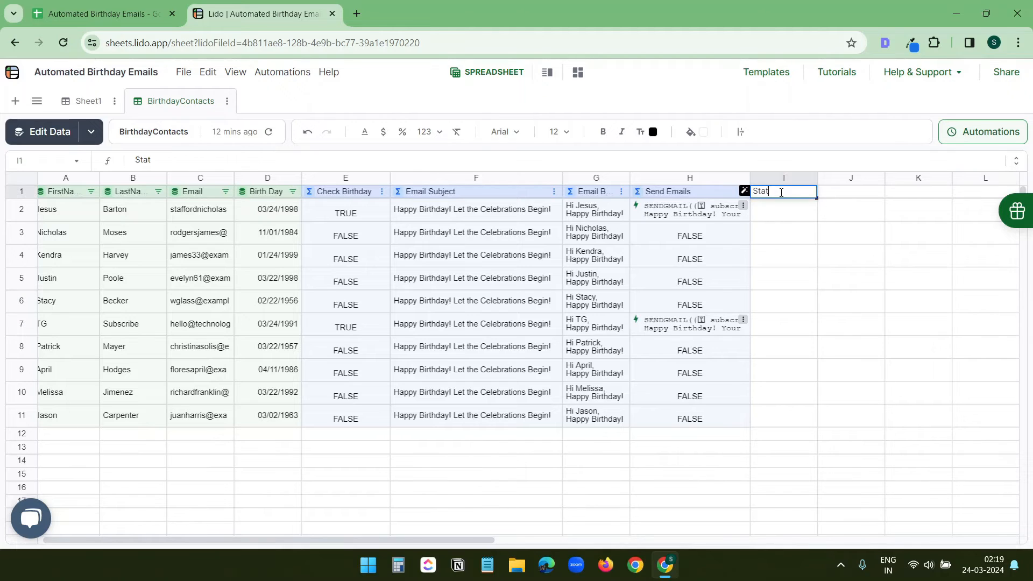
Add I2 as the status cell argument after G2 in H2's SENDGMAIL formula.
{"action": "left_click", "coordinate": [715, 213]}
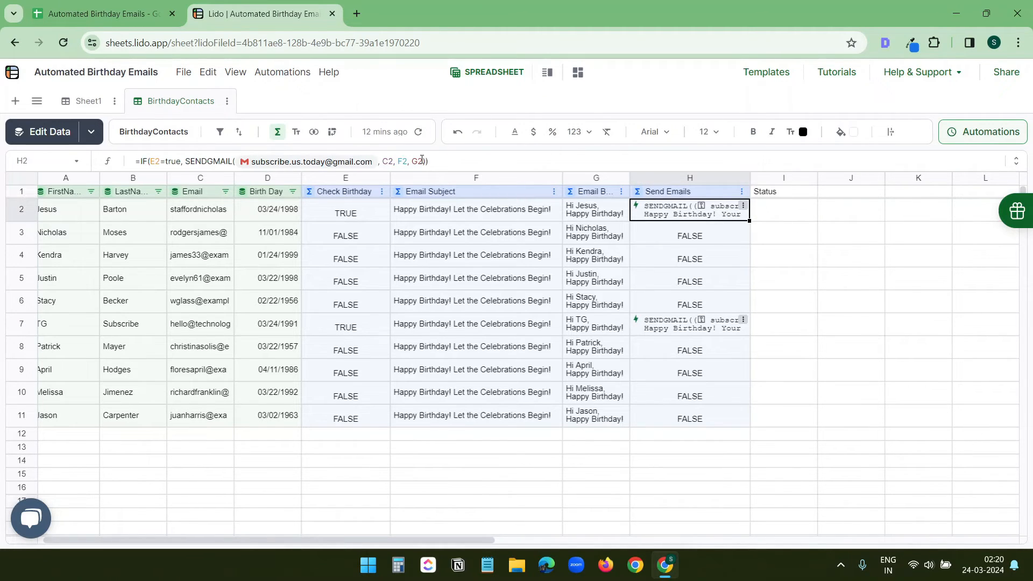
{"action": "left_click", "coordinate": [419, 161]}
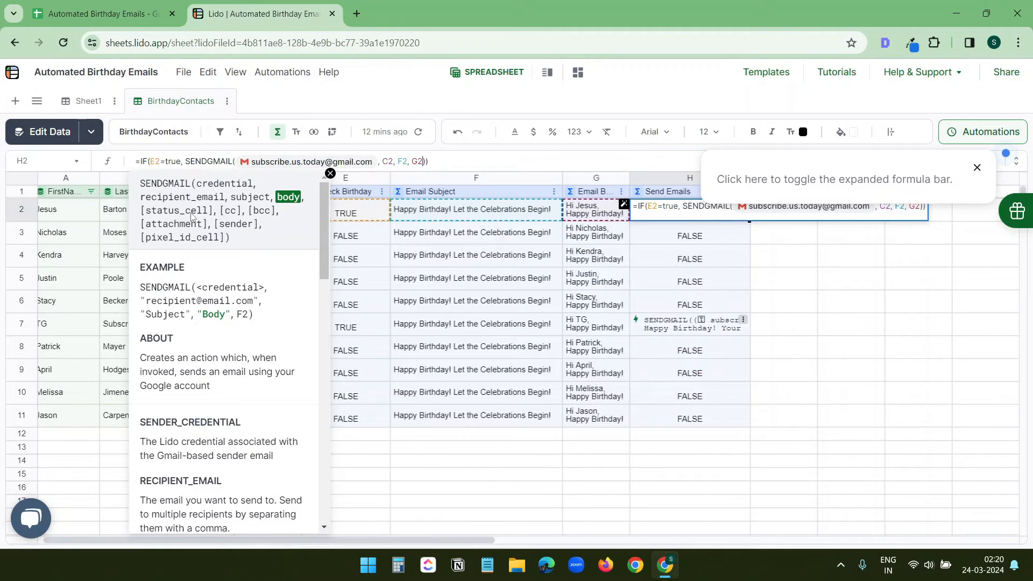
{"action": "type", "text": ", G2, "}
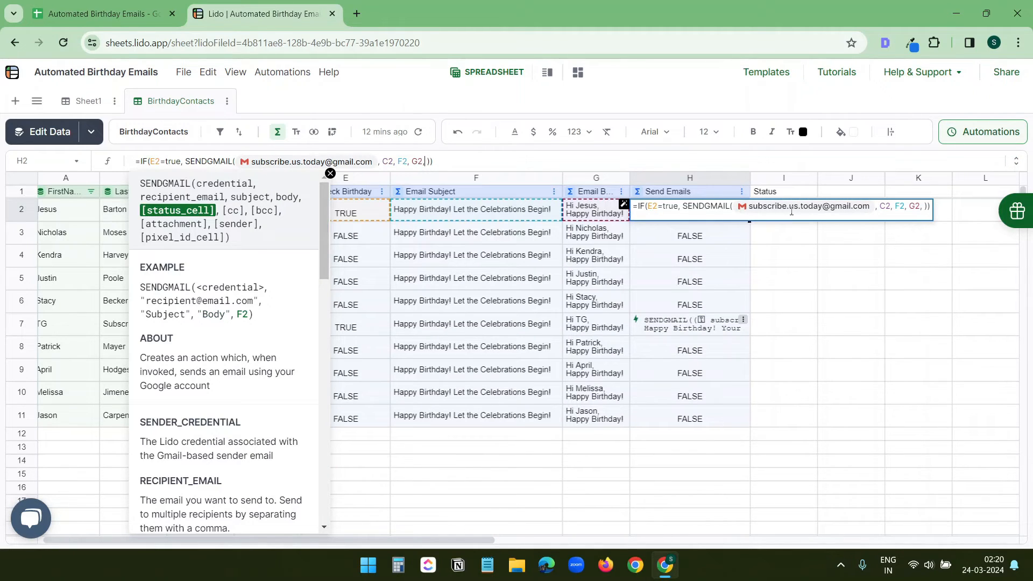
{"action": "type", "text": "i2"}
{"action": "key", "text": "Return"}
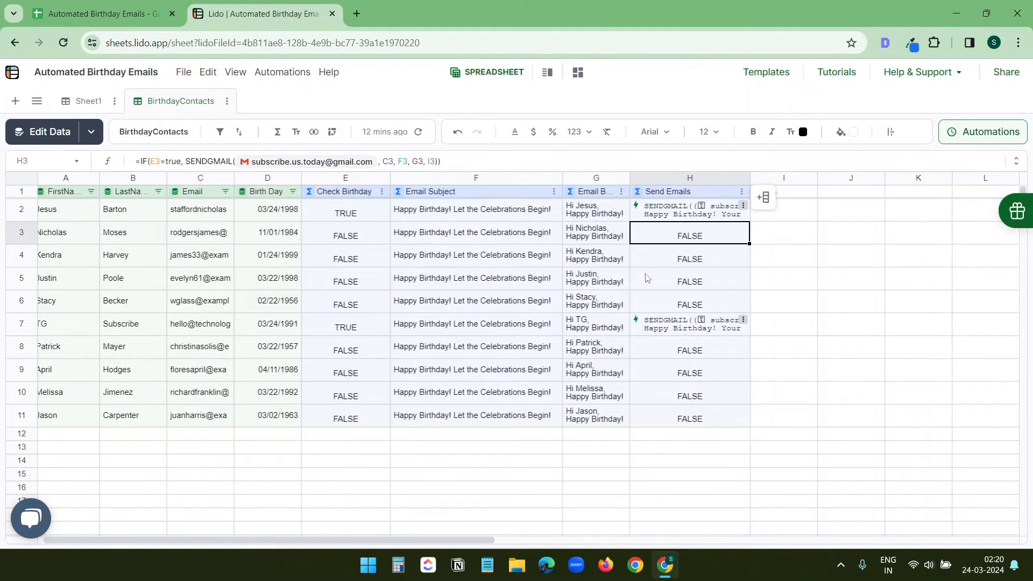
Run the SENDGMAIL action in H2 to send that row's birthday email.
{"action": "left_click", "coordinate": [797, 211]}
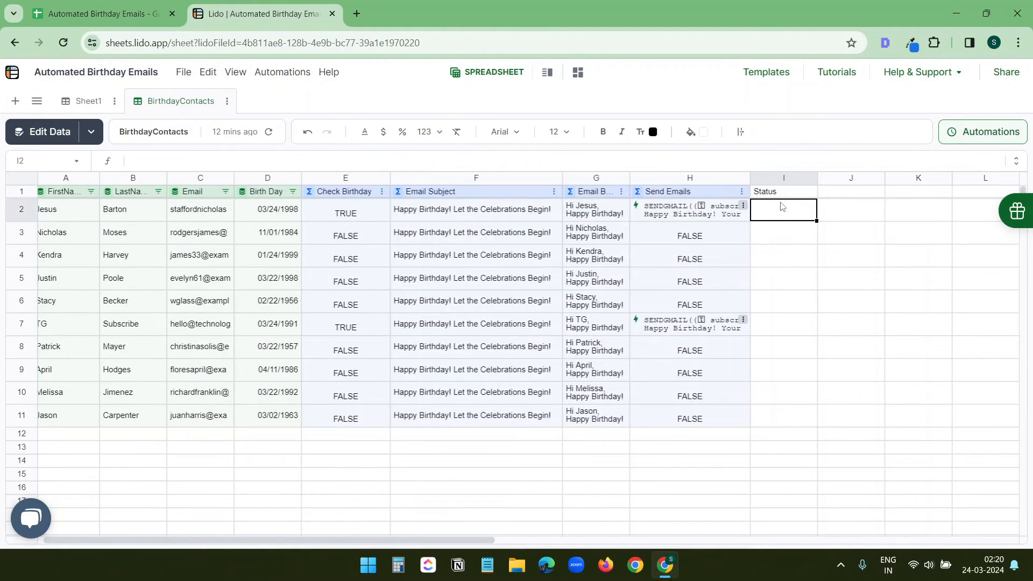
{"action": "left_click", "coordinate": [744, 205]}
{"action": "left_click", "coordinate": [889, 209]}
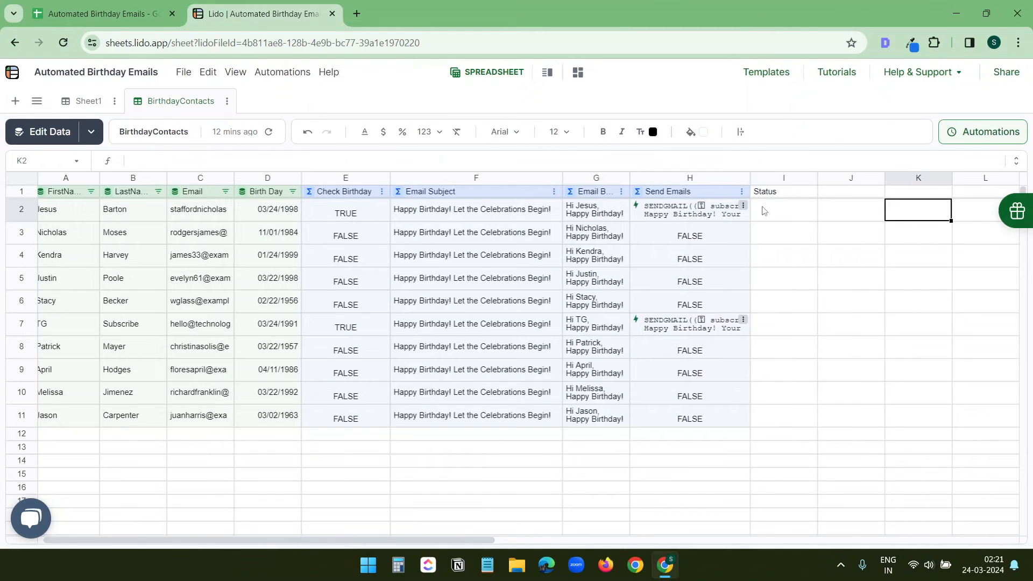
{"action": "left_click", "coordinate": [710, 211]}
{"action": "right_click", "coordinate": [717, 212]}
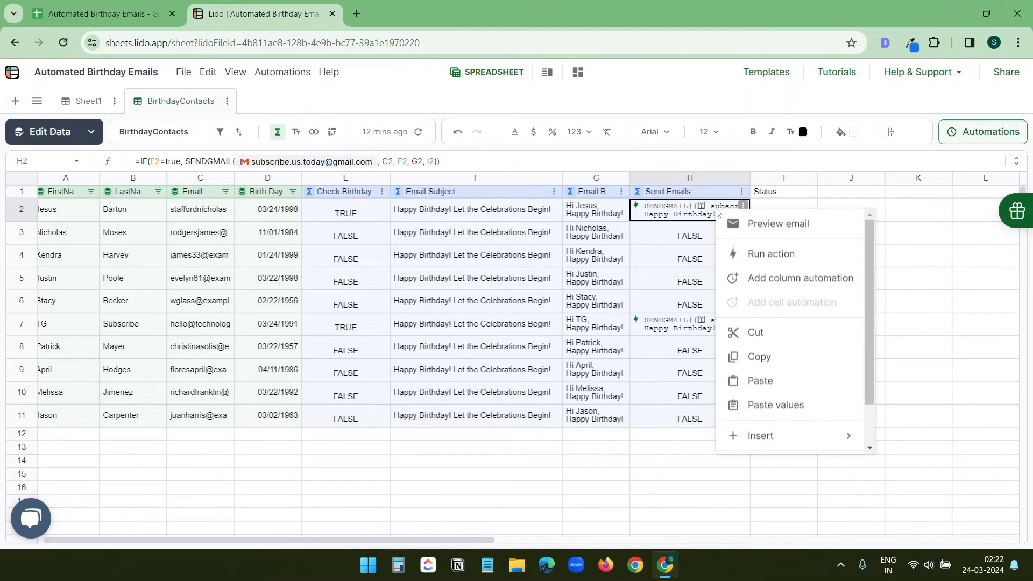
{"action": "left_click", "coordinate": [755, 259]}
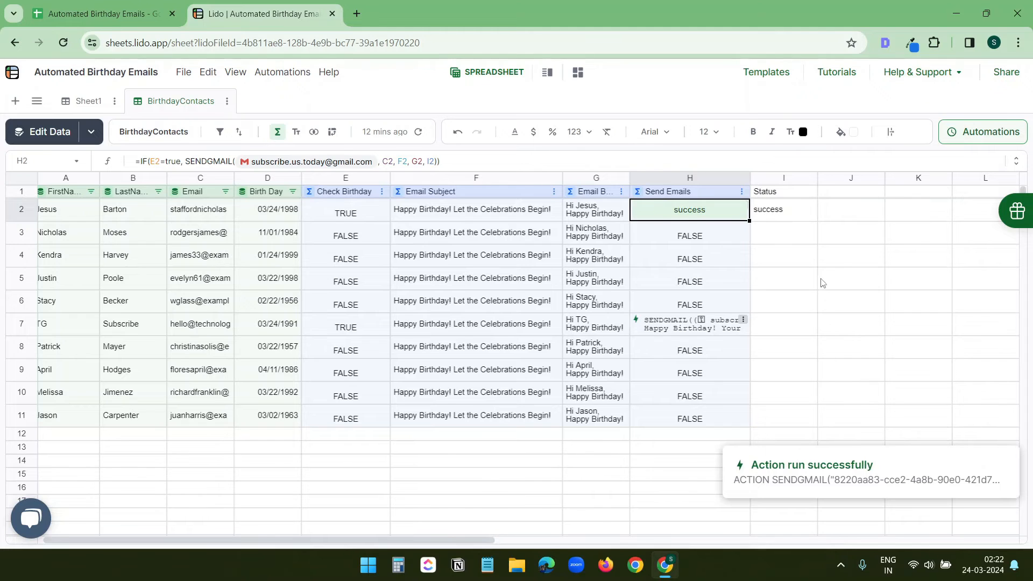
Check the status written in I2 and read the sent birthday email in Gmail.
{"action": "left_click", "coordinate": [791, 214]}
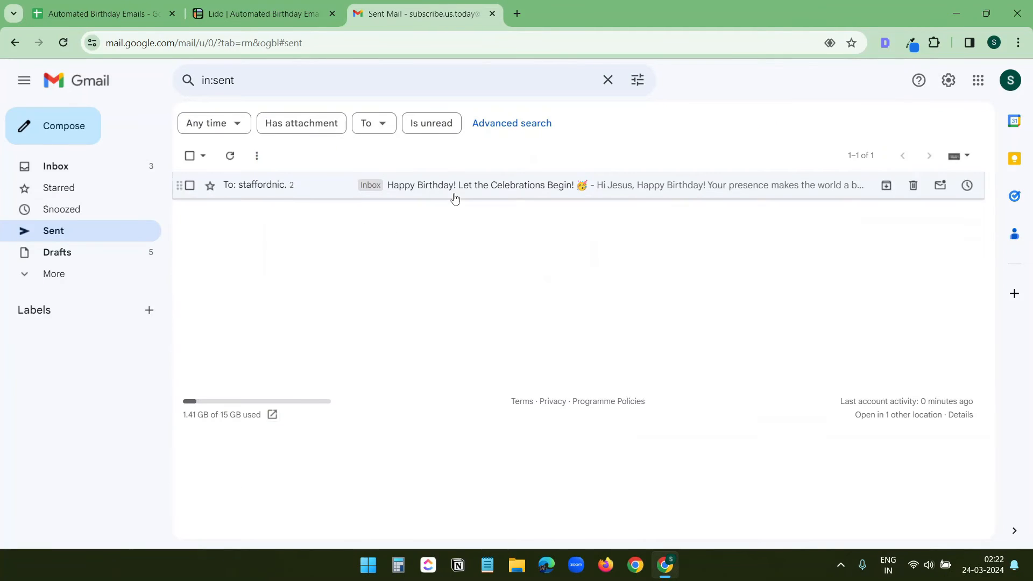
{"action": "left_click", "coordinate": [451, 198]}
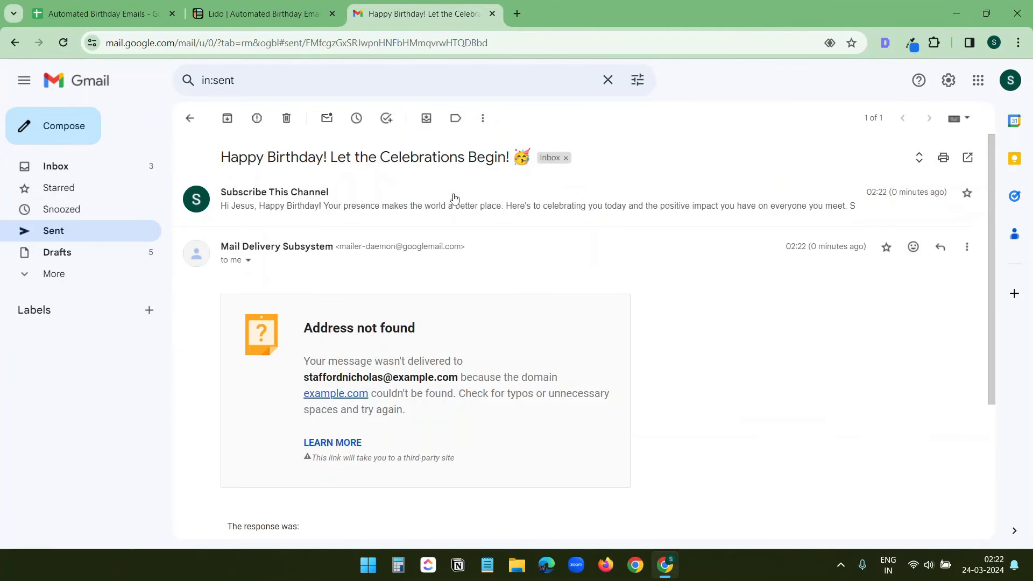
{"action": "left_click", "coordinate": [385, 209]}
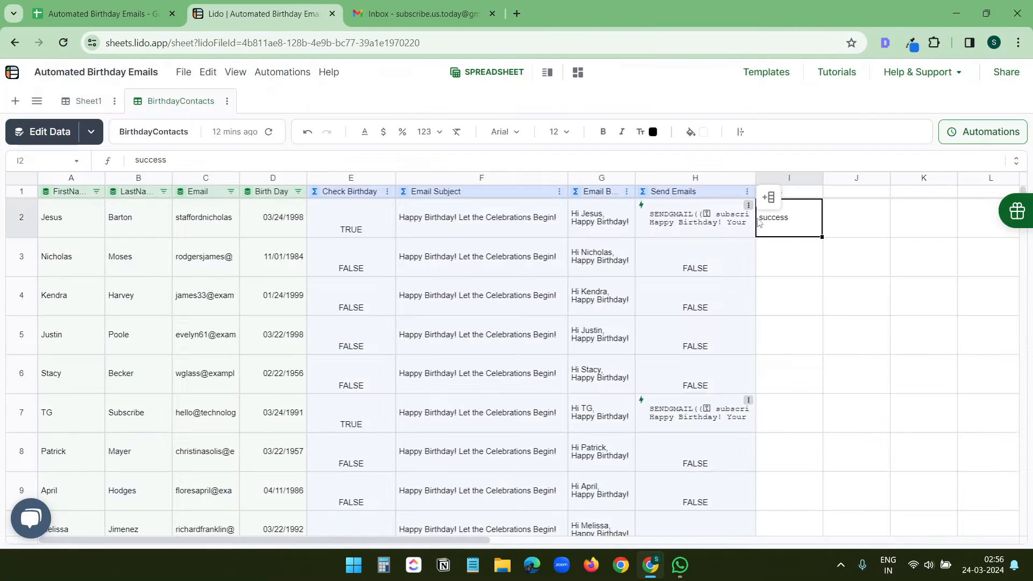
Preview H2's email in Lido to examine the footer under the message, and close the preview.
{"action": "left_click", "coordinate": [747, 205]}
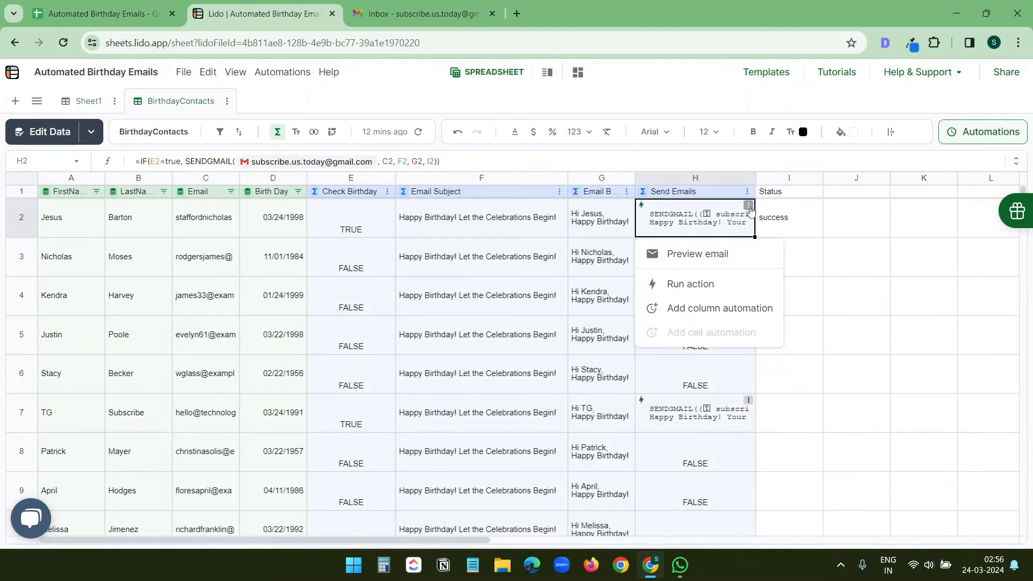
{"action": "left_click", "coordinate": [725, 255]}
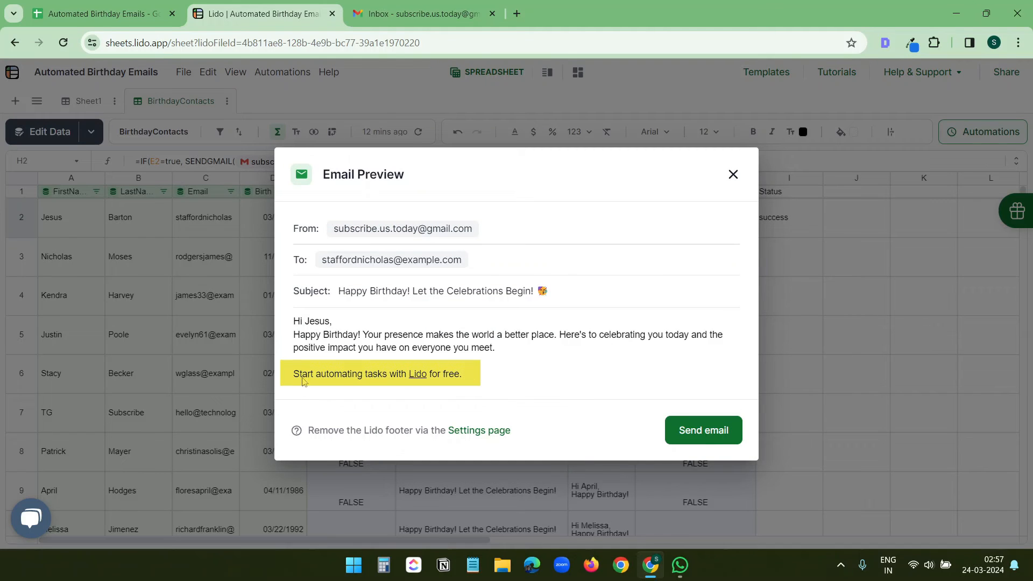
{"action": "left_click", "coordinate": [733, 173]}
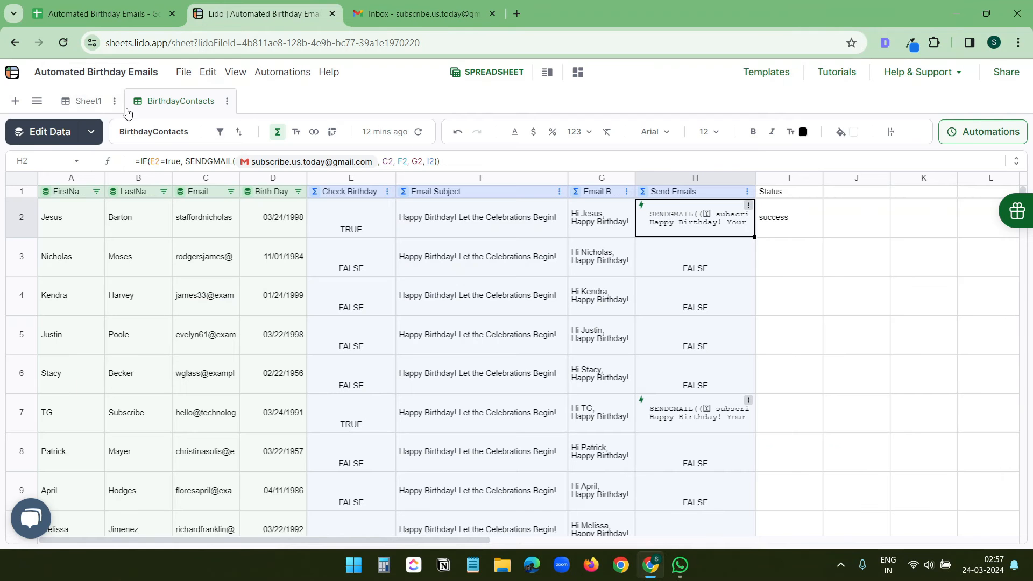
Turn off the display of Lido email branding in the account settings.
{"action": "left_click", "coordinate": [13, 75]}
{"action": "left_click", "coordinate": [69, 230]}
{"action": "triple_click", "coordinate": [378, 263]}
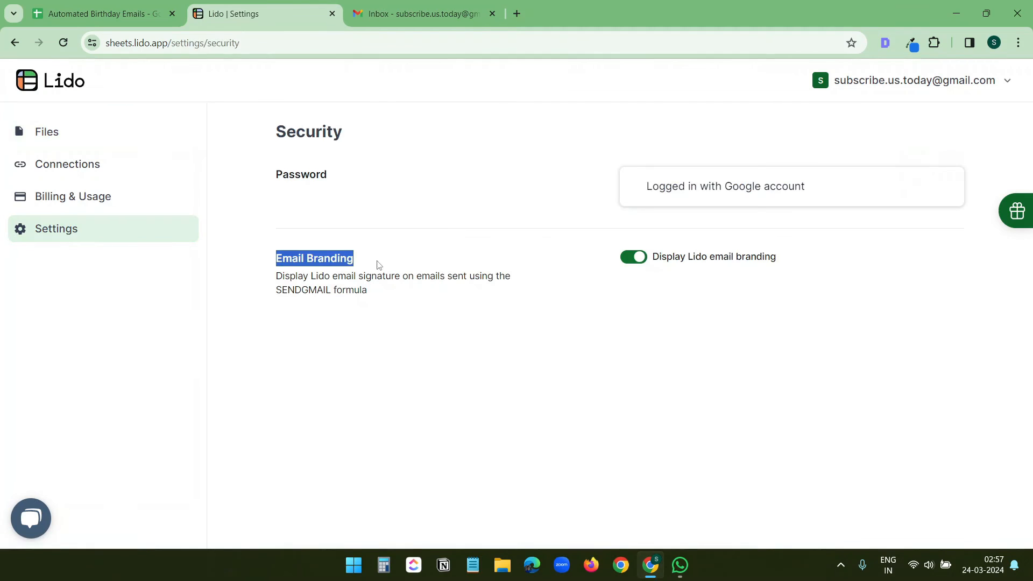
{"action": "left_click", "coordinate": [639, 258]}
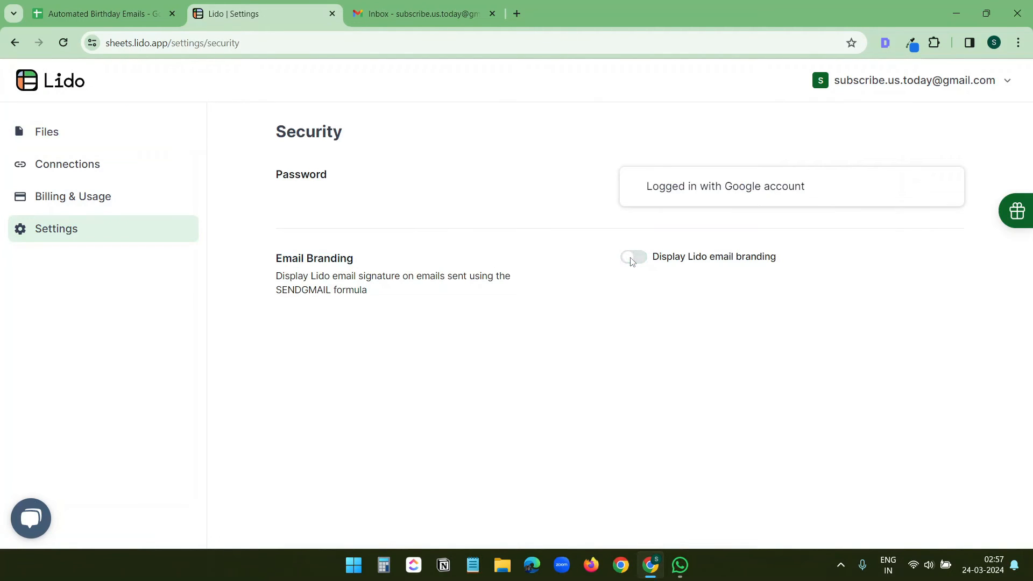
{"action": "left_click", "coordinate": [632, 261]}
{"action": "left_click", "coordinate": [635, 261]}
Reopen the Automated Birthday Emails file and preview H2's email again to check its footer.
{"action": "left_click", "coordinate": [49, 140]}
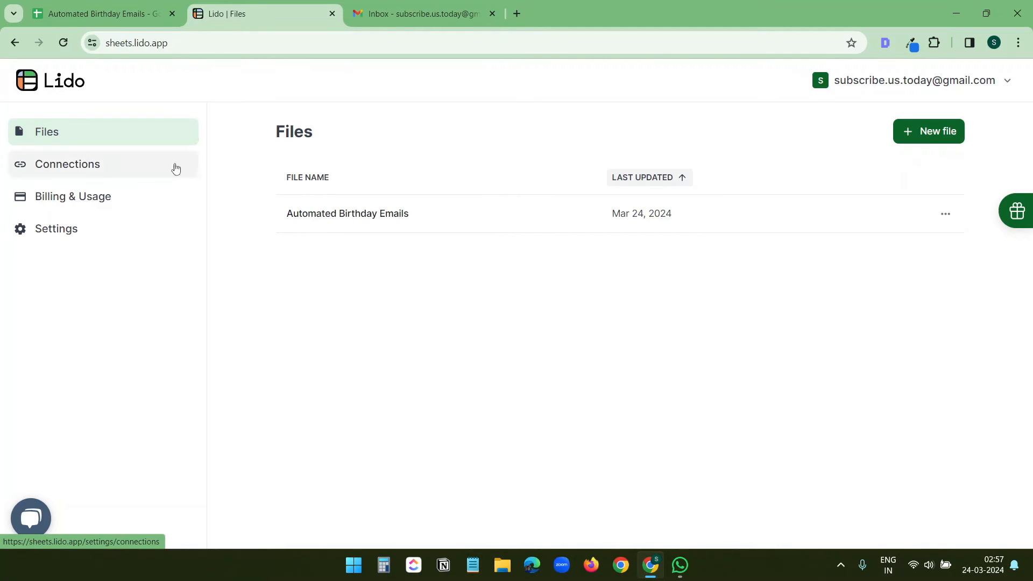
{"action": "left_click", "coordinate": [363, 223]}
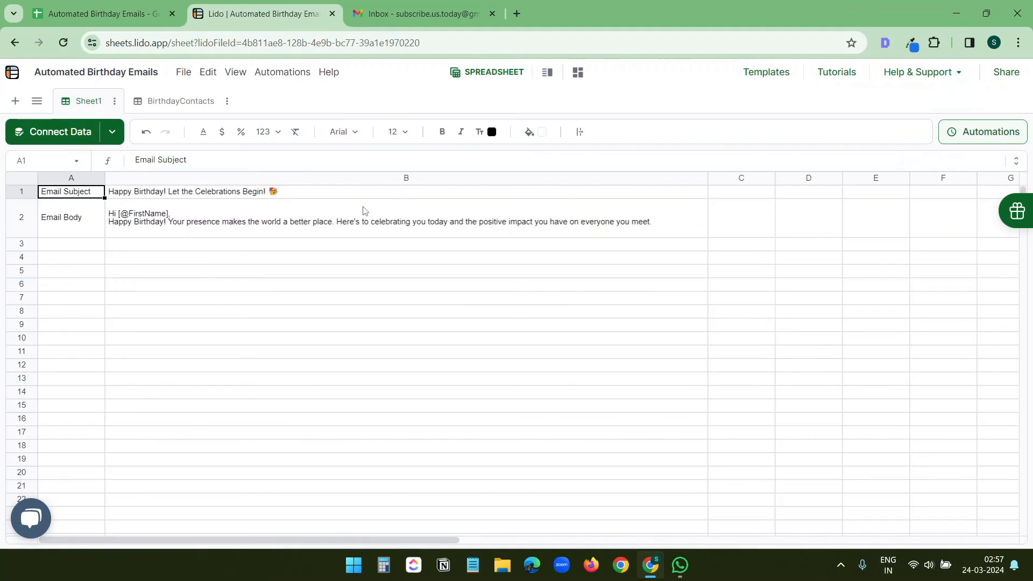
{"action": "left_click", "coordinate": [749, 205]}
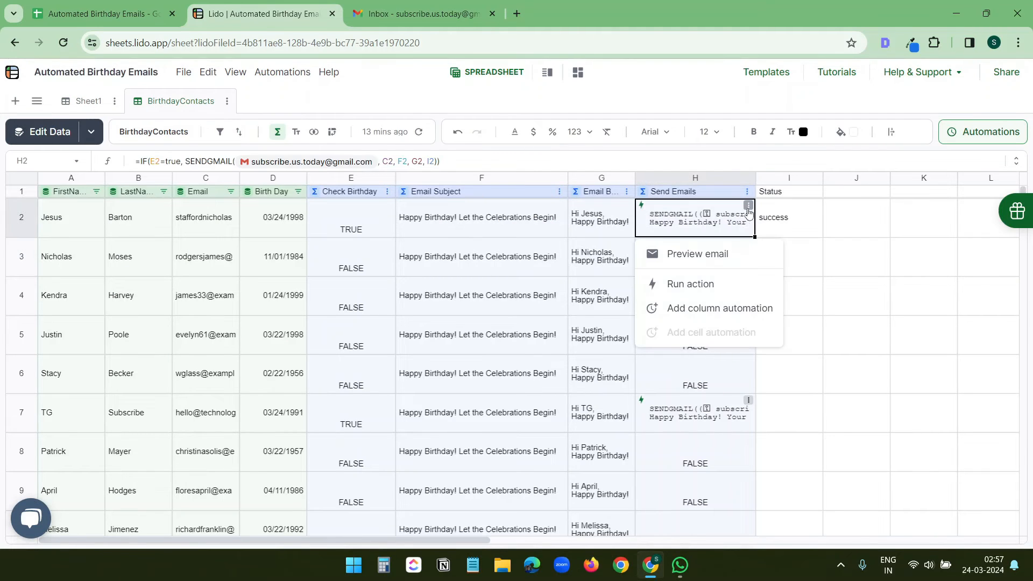
{"action": "left_click", "coordinate": [729, 255]}
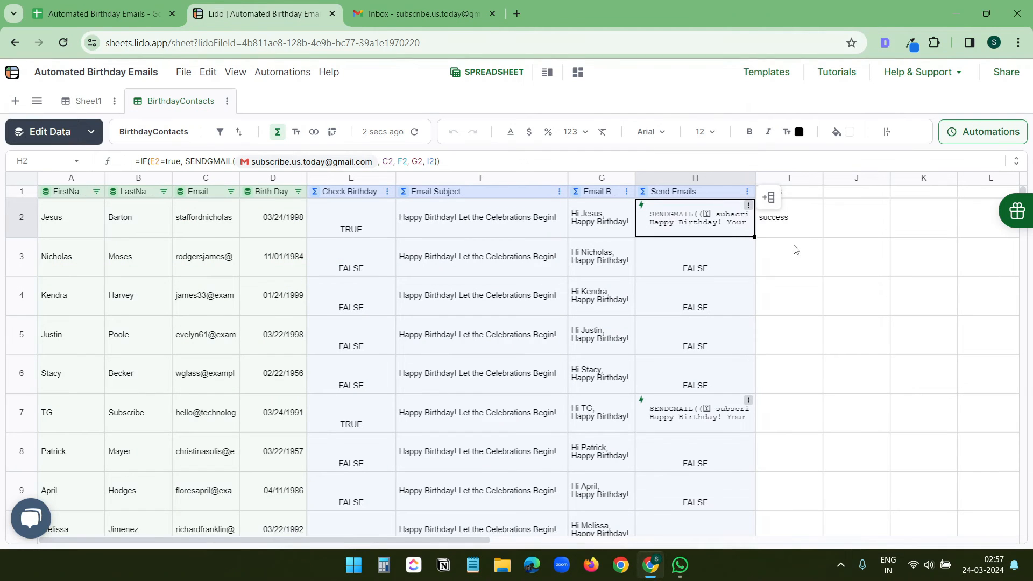
Create an automation that runs the Send Emails column of BirthdayContacts every 5 minutes, save it and close the automations list.
{"action": "left_click", "coordinate": [747, 193]}
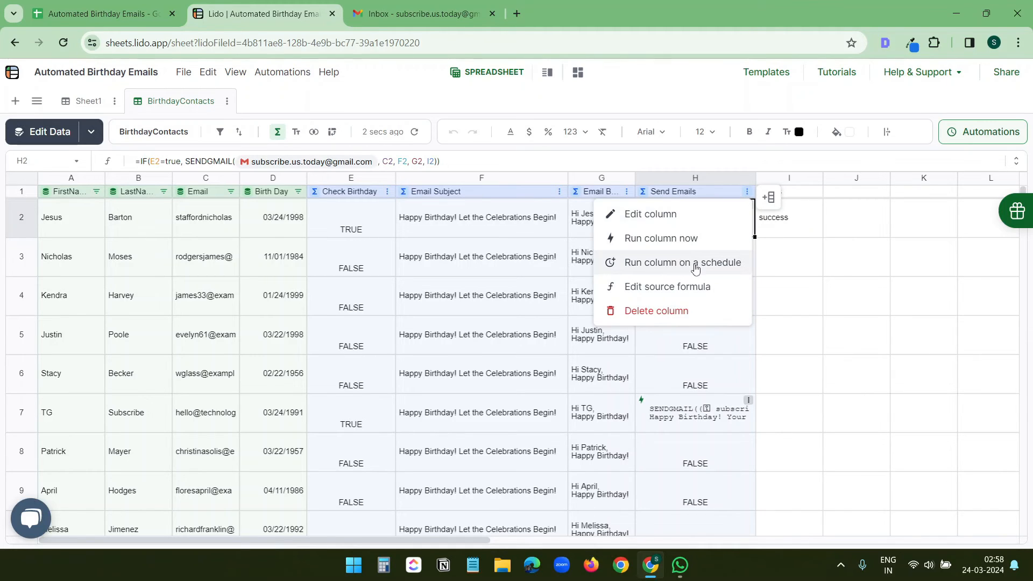
{"action": "left_click", "coordinate": [712, 269]}
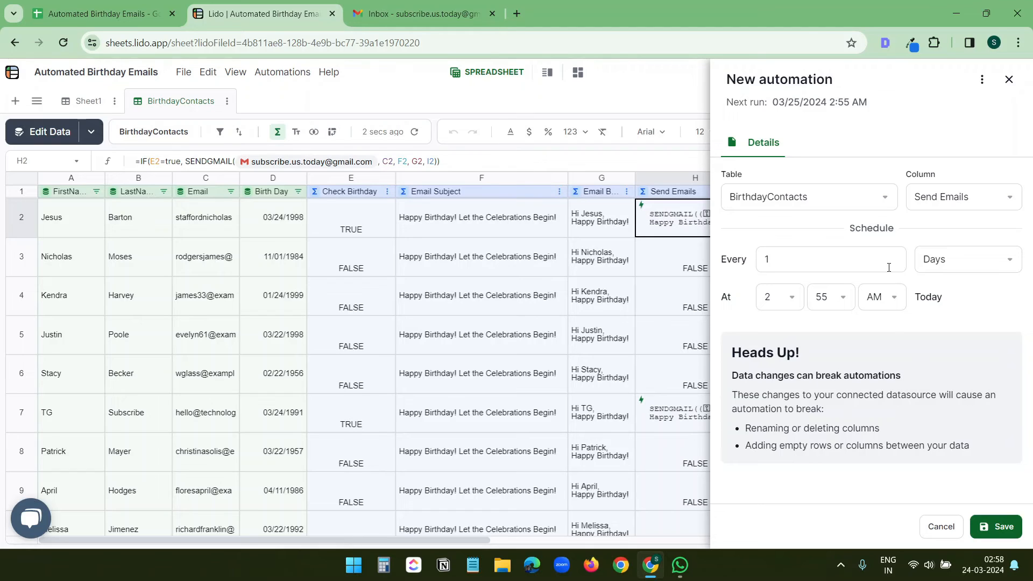
{"action": "left_click", "coordinate": [954, 269]}
{"action": "left_click", "coordinate": [943, 390]}
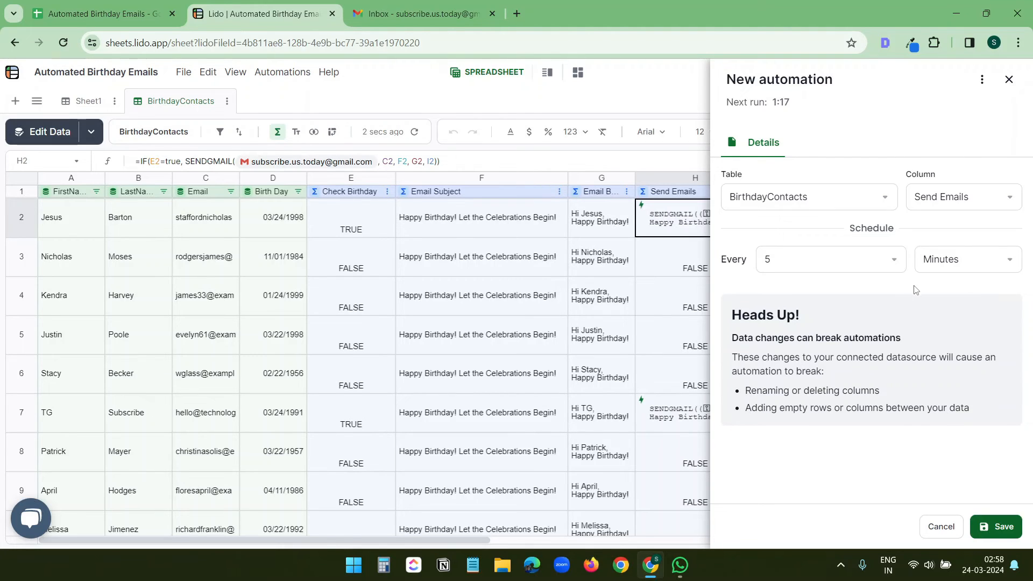
{"action": "left_click", "coordinate": [995, 525]}
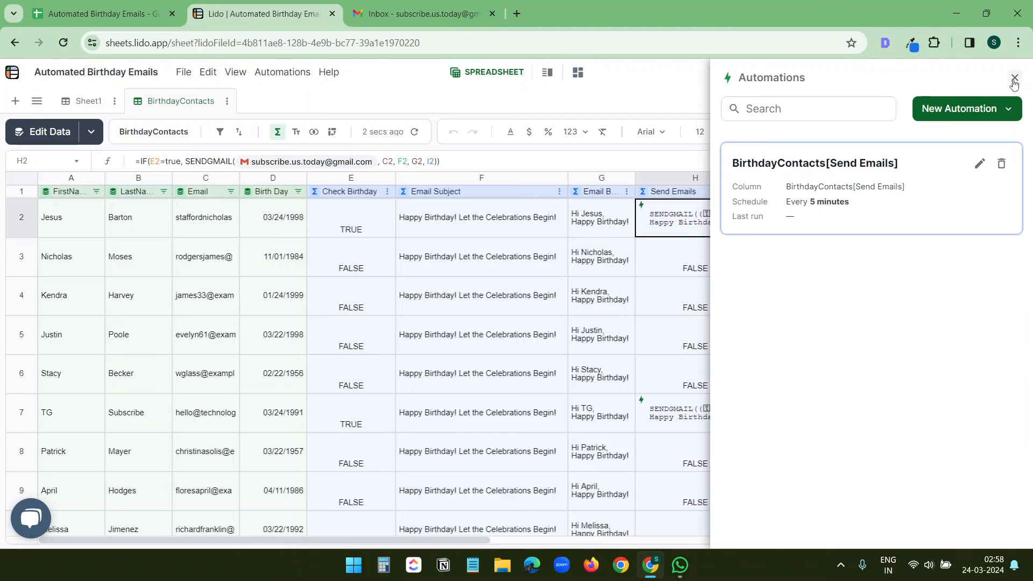
{"action": "left_click", "coordinate": [1014, 80]}
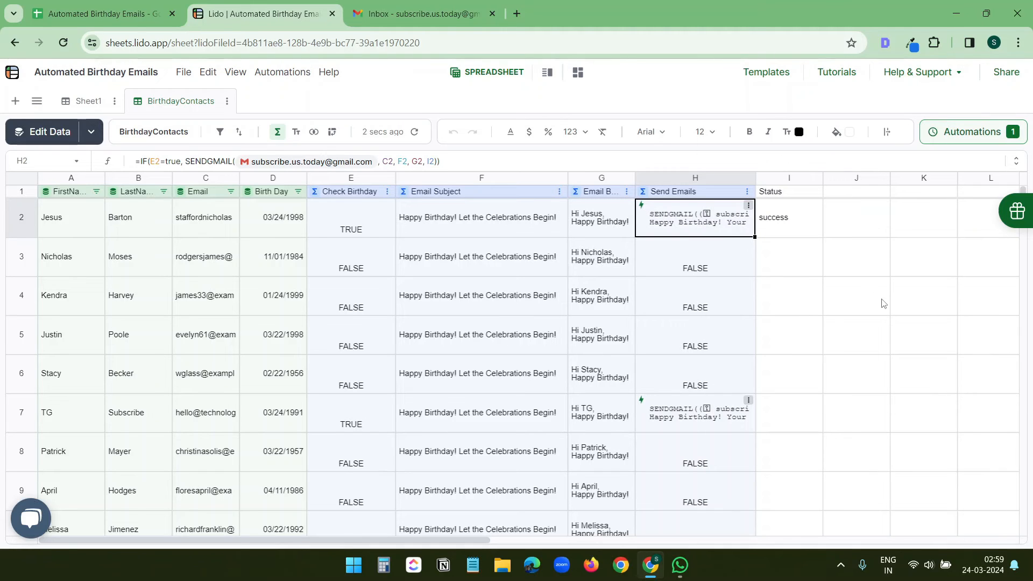
Review the Check Birthday, Send Emails and Status cells of rows 2 and 7 while waiting for the scheduled run.
{"action": "left_click", "coordinate": [360, 223]}
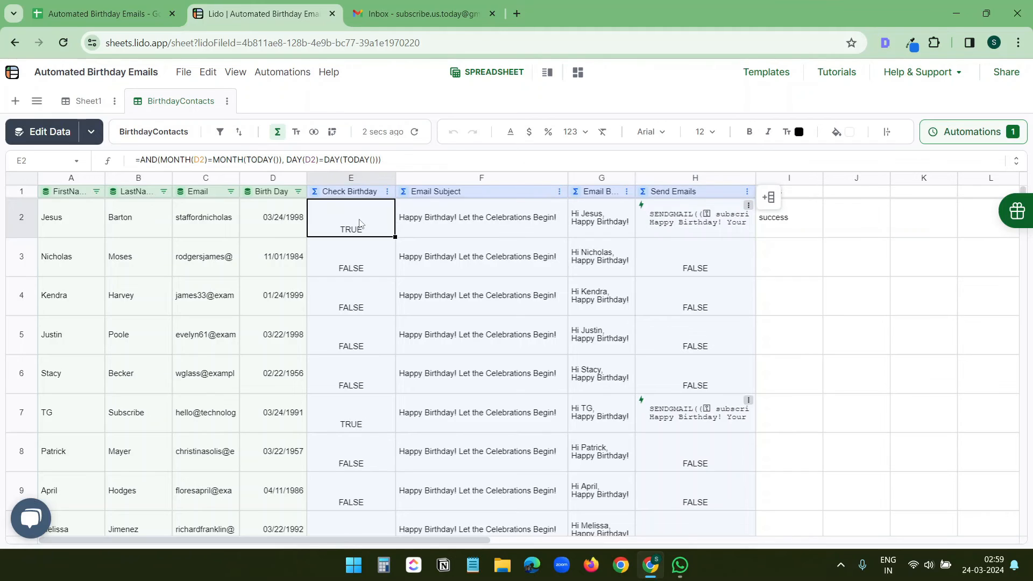
{"action": "left_click", "coordinate": [722, 218]}
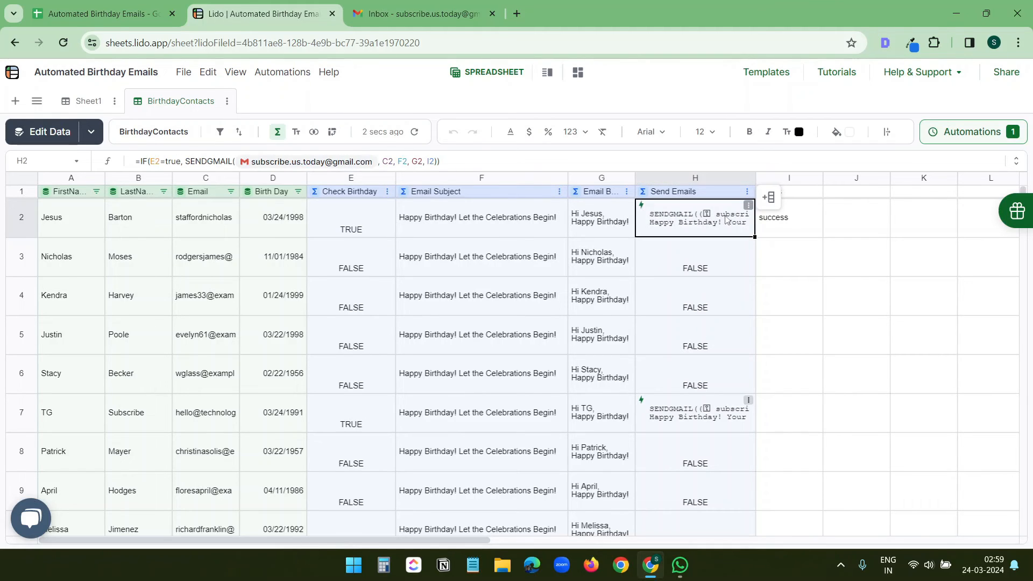
{"action": "left_click", "coordinate": [814, 222]}
{"action": "left_click", "coordinate": [802, 183]}
{"action": "left_click", "coordinate": [862, 229]}
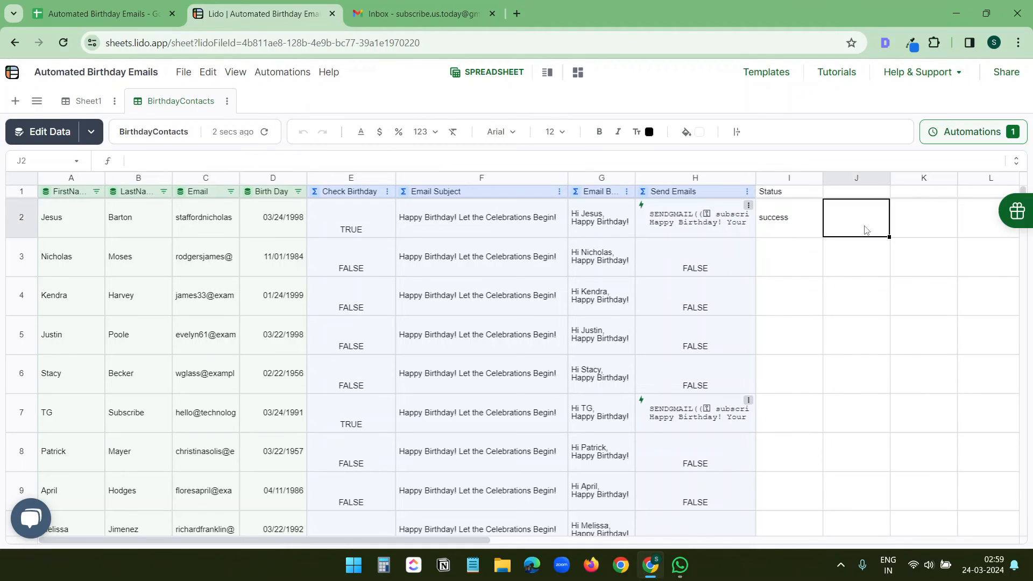
{"action": "left_click", "coordinate": [943, 280]}
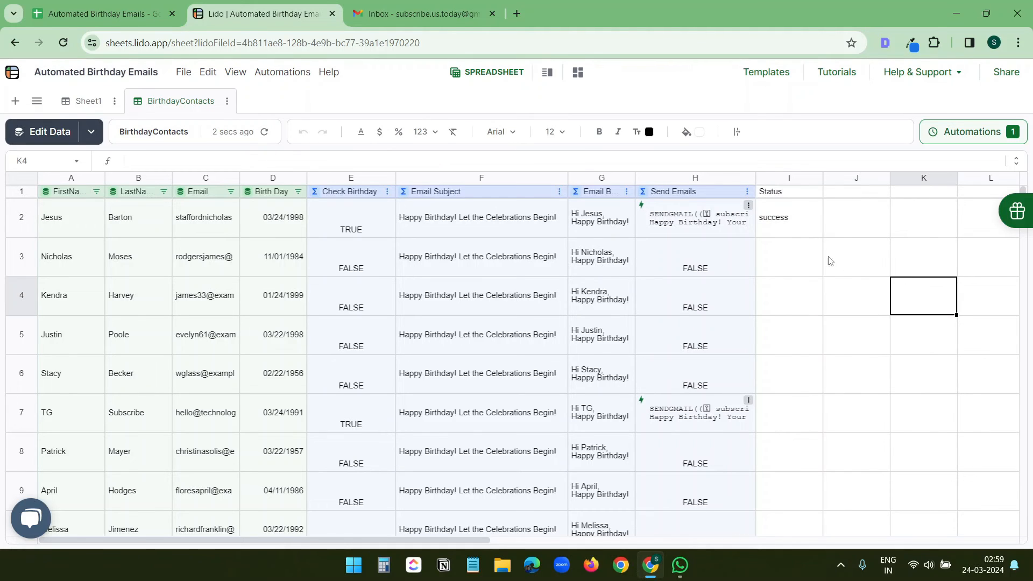
{"action": "left_click", "coordinate": [794, 229]}
{"action": "left_click", "coordinate": [729, 230]}
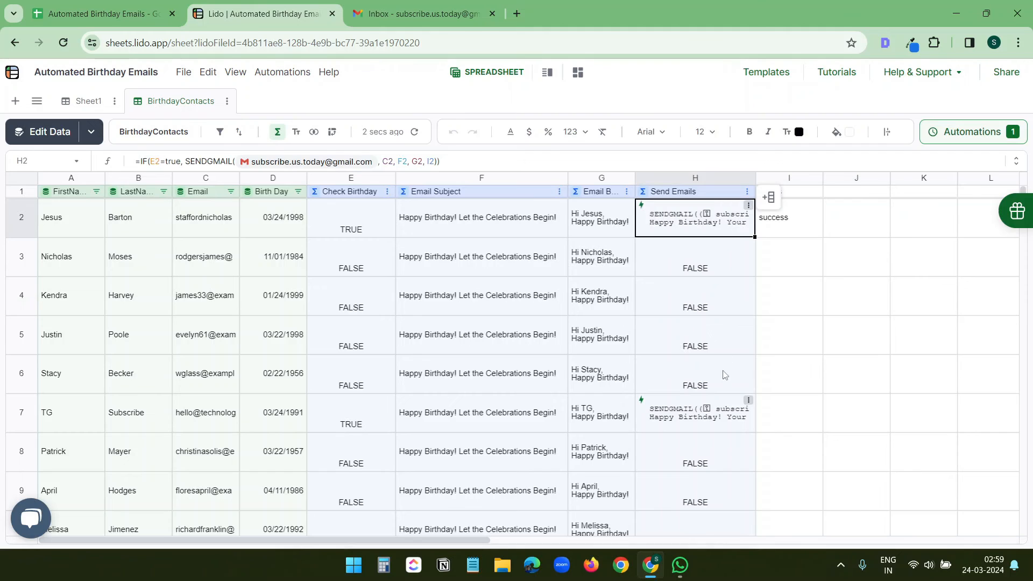
{"action": "left_click", "coordinate": [713, 415]}
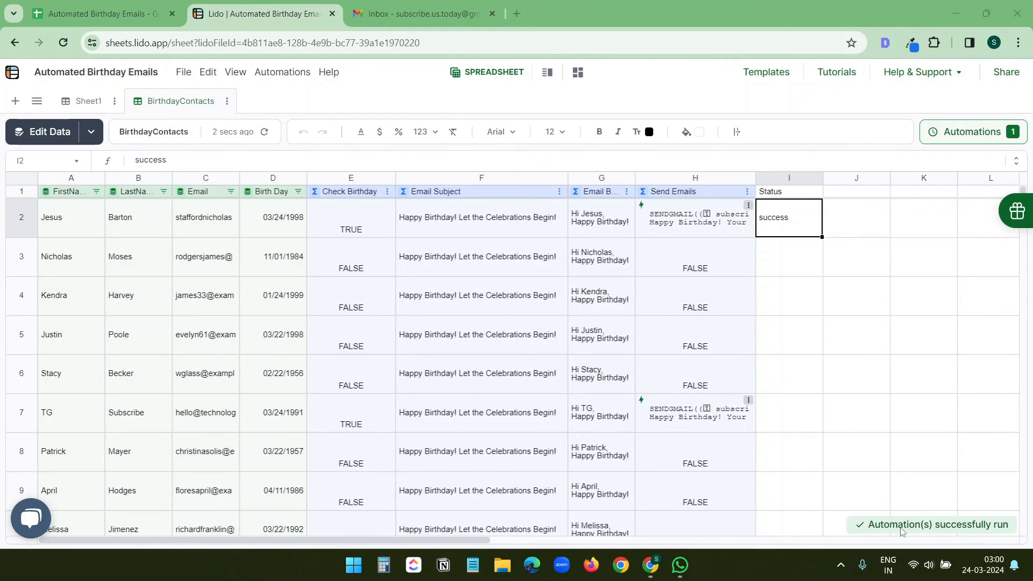
Check the statuses written in I7 and I2, and refresh Gmail's sent mail to look for the automated birthday emails.
{"action": "left_click", "coordinate": [906, 340]}
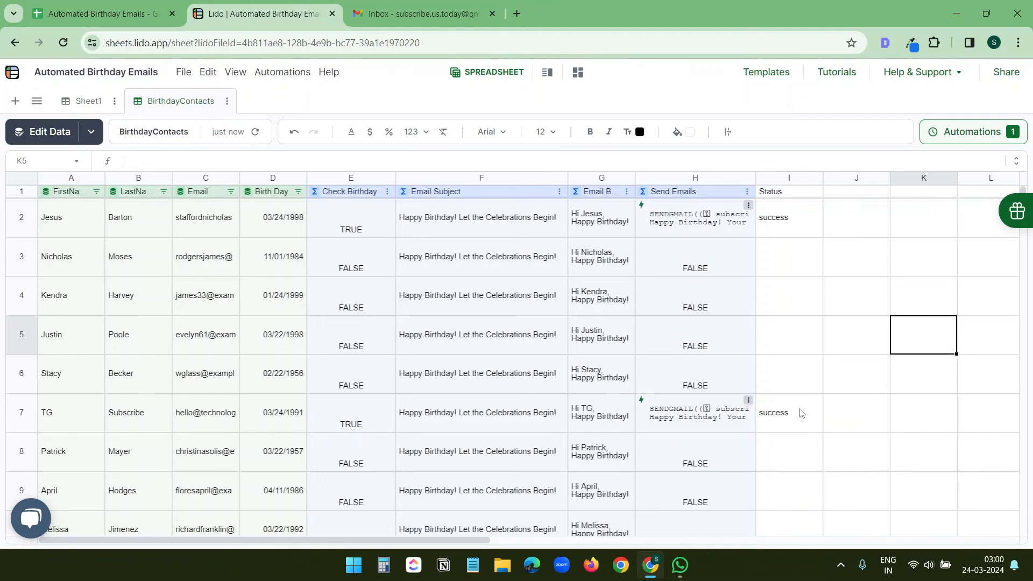
{"action": "left_click", "coordinate": [801, 412]}
{"action": "left_click", "coordinate": [789, 223]}
{"action": "left_click", "coordinate": [891, 360]}
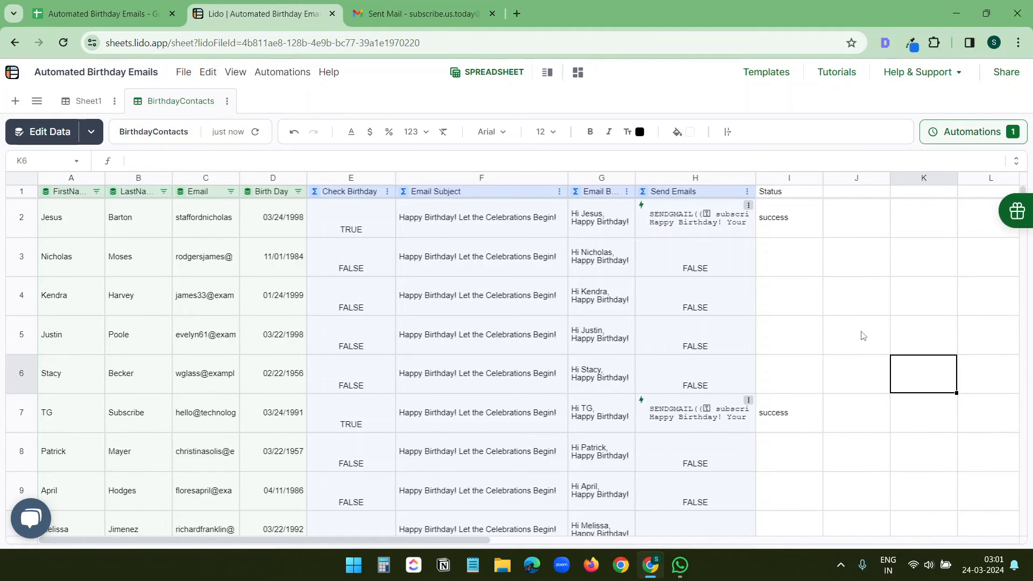
{"action": "left_click", "coordinate": [419, 13]}
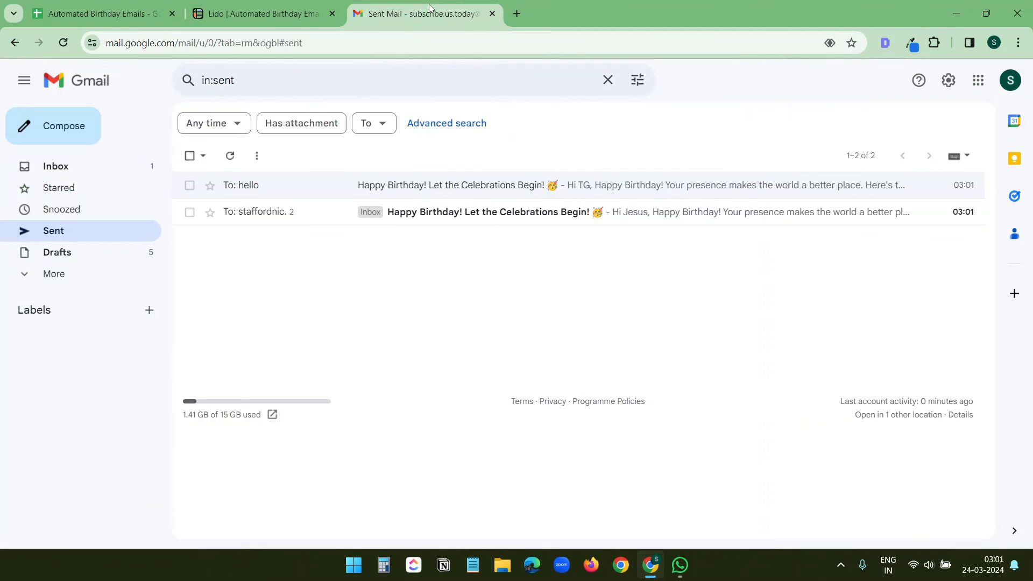
{"action": "left_click", "coordinate": [229, 156]}
In the Google Sheets contact list, change the birth date in D10 so its month and day match today's date.
{"action": "left_click", "coordinate": [264, 13]}
{"action": "left_click", "coordinate": [123, 20]}
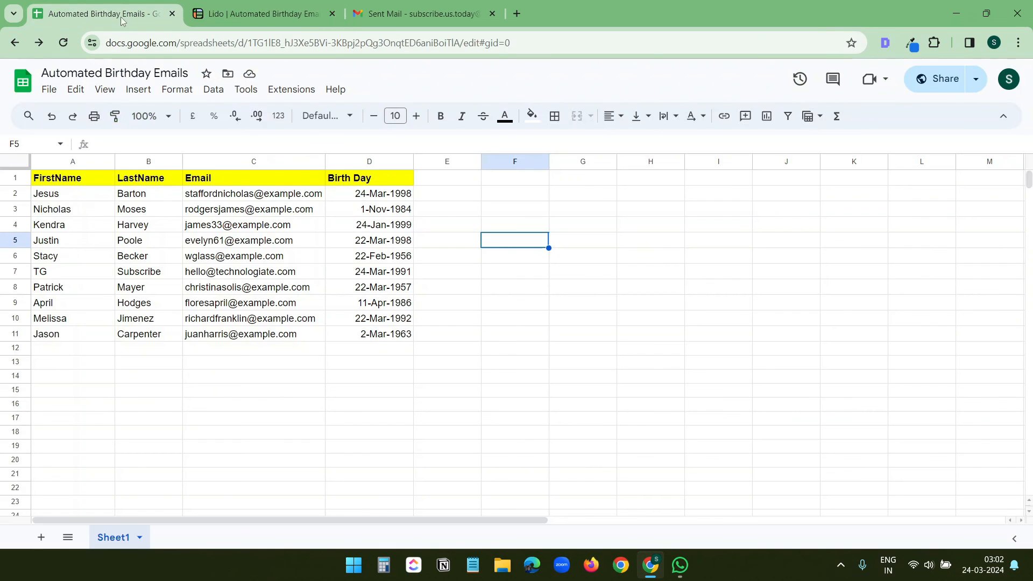
{"action": "left_click", "coordinate": [382, 323]}
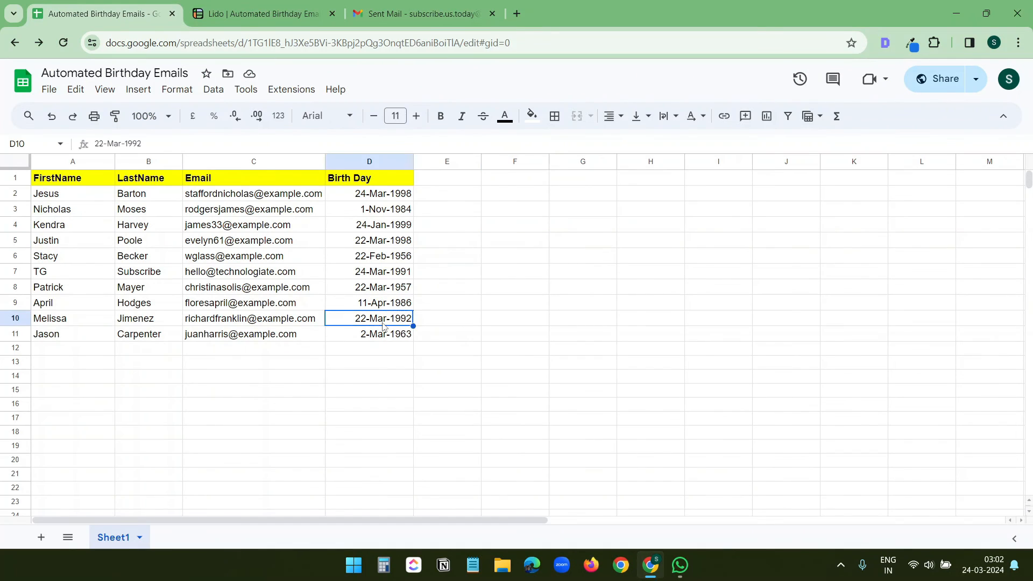
{"action": "double_click", "coordinate": [382, 323]}
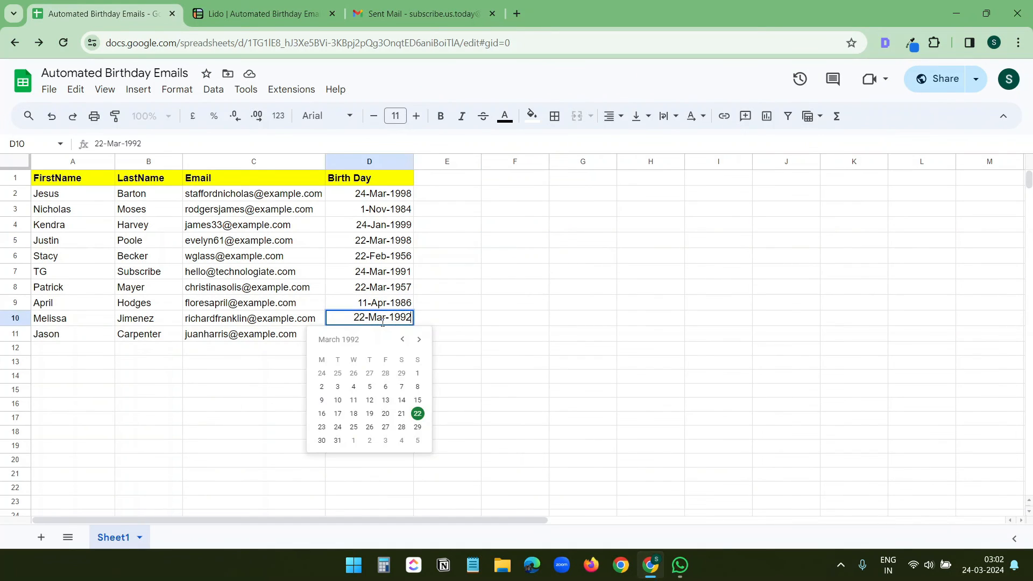
{"action": "left_click", "coordinate": [338, 428]}
{"action": "left_click", "coordinate": [447, 376]}
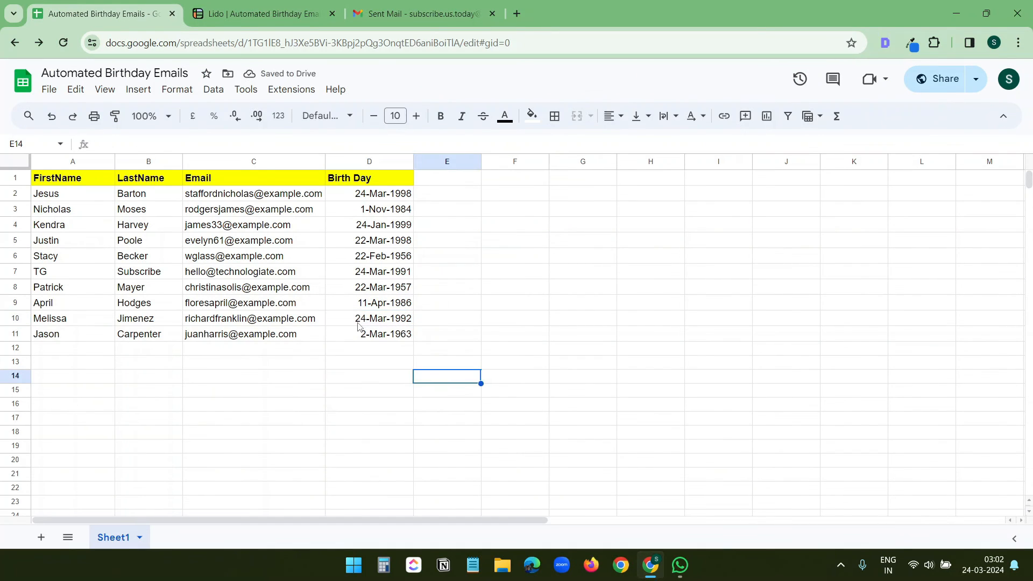
Switch back to Lido, check the next run time of the Send Emails automation, and close the automation without changes.
{"action": "left_click", "coordinate": [268, 15]}
{"action": "left_click", "coordinate": [828, 362]}
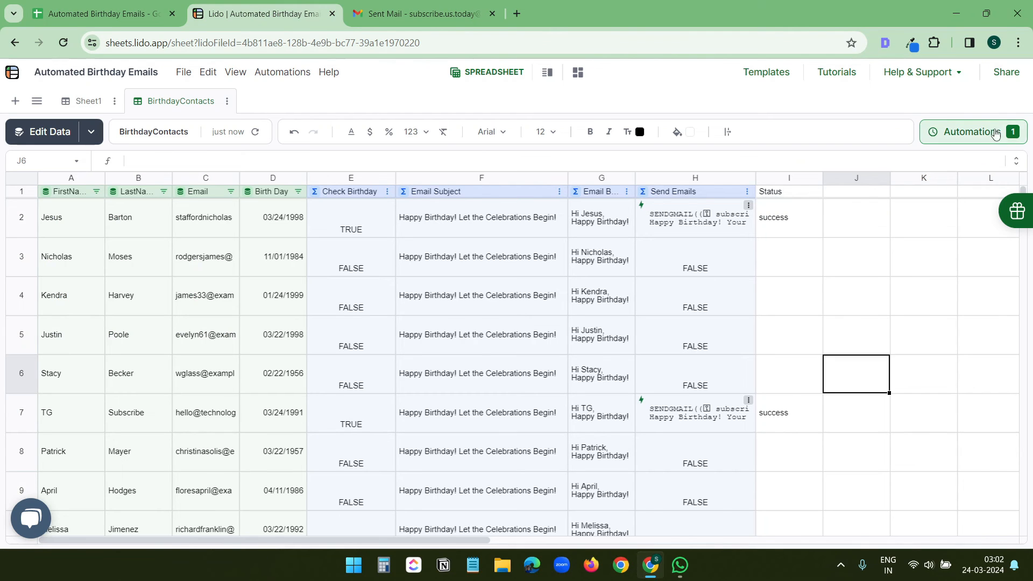
{"action": "left_click", "coordinate": [997, 139]}
{"action": "left_click", "coordinate": [979, 162]}
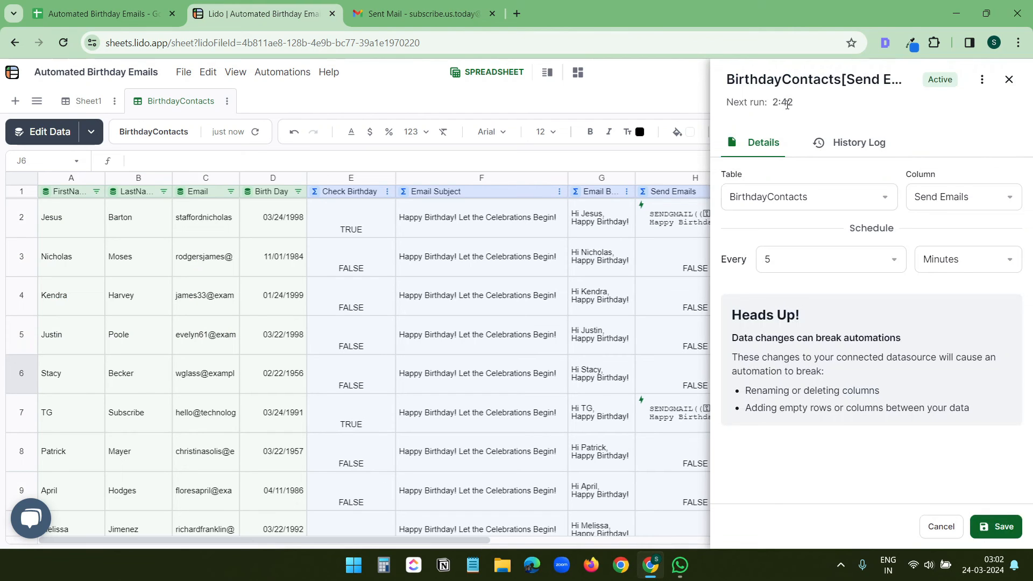
{"action": "left_click", "coordinate": [1008, 80]}
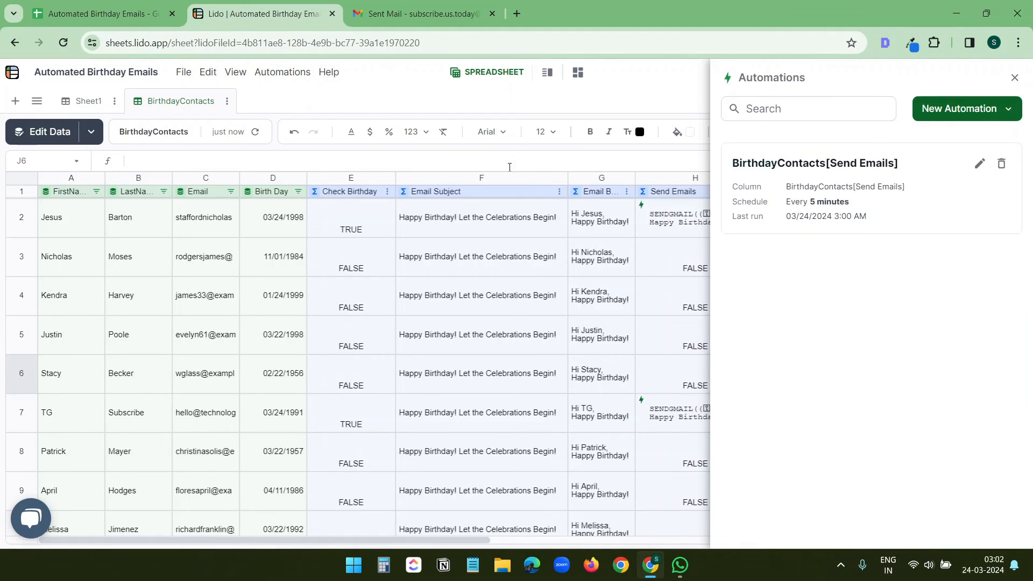
{"action": "left_click", "coordinate": [1014, 78]}
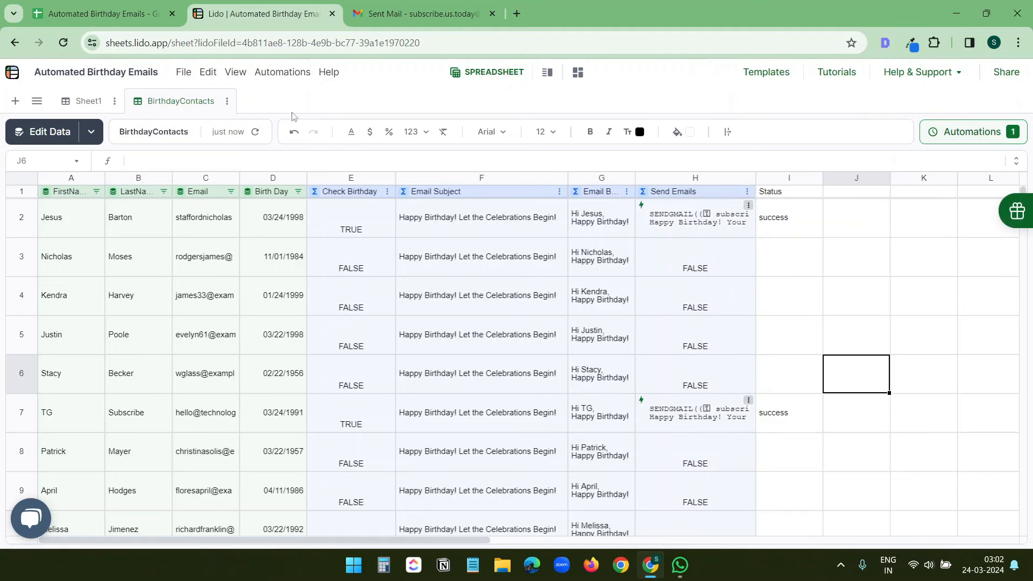
Compare row 10's birth date, Check Birthday and Send Emails cells in Lido with the edited Google Sheets contact.
{"action": "scroll", "coordinate": [618, 371], "scroll_direction": "down", "scroll_amount": 3}
{"action": "left_click", "coordinate": [361, 394]}
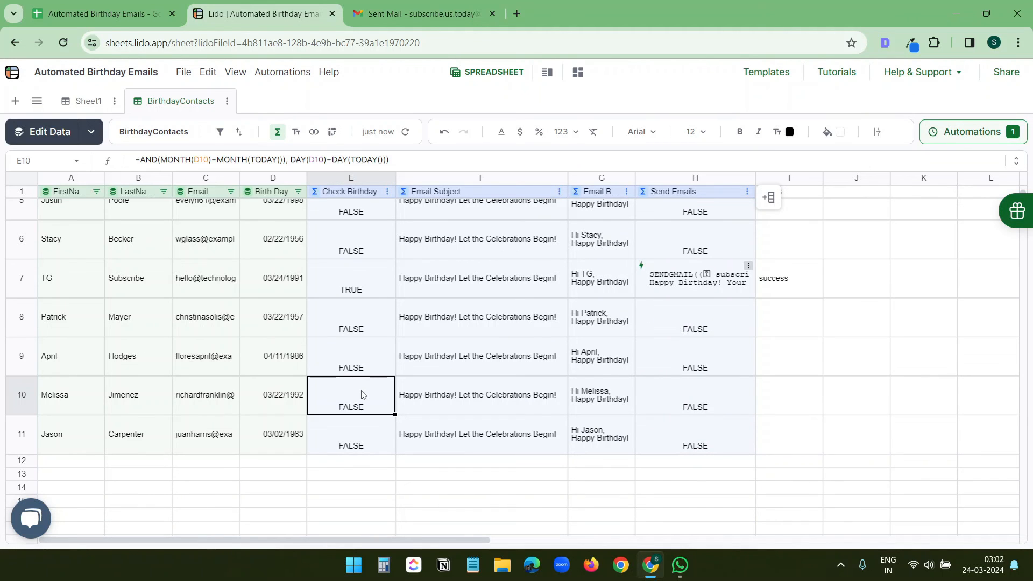
{"action": "left_click", "coordinate": [466, 393]}
{"action": "left_click", "coordinate": [275, 406]}
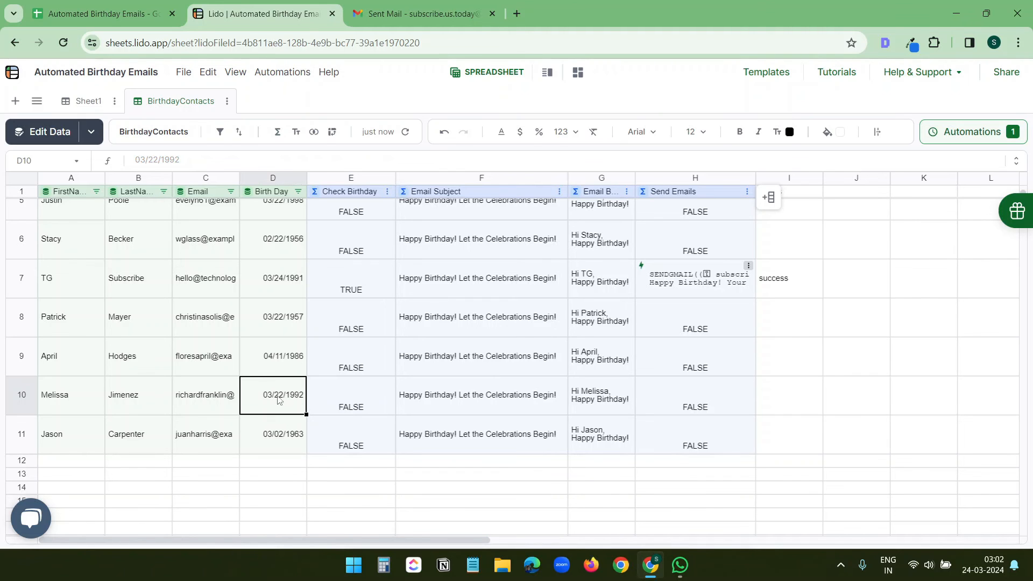
{"action": "left_click", "coordinate": [102, 13]}
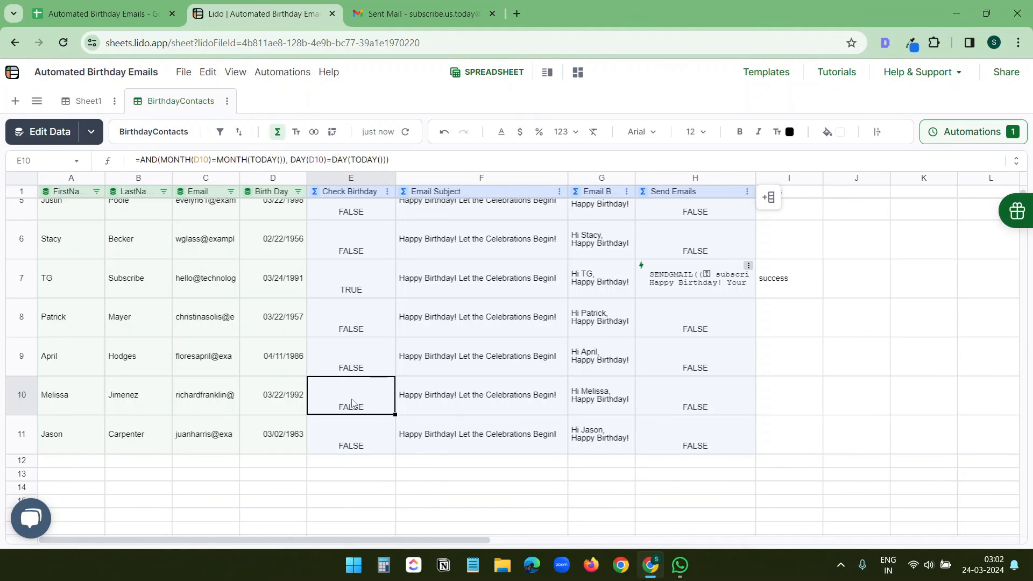
{"action": "left_click", "coordinate": [708, 399]}
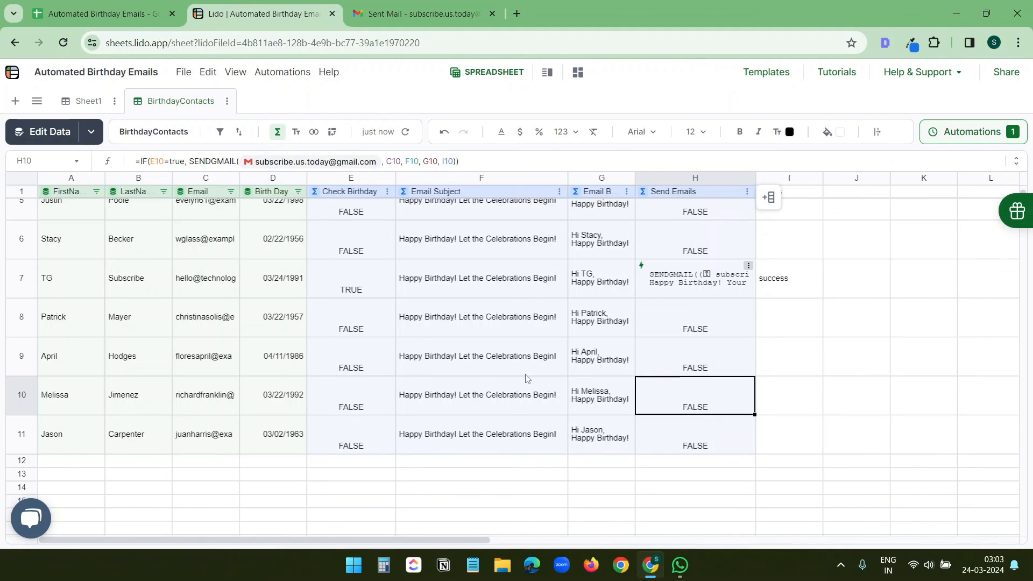
{"action": "left_click", "coordinate": [846, 328]}
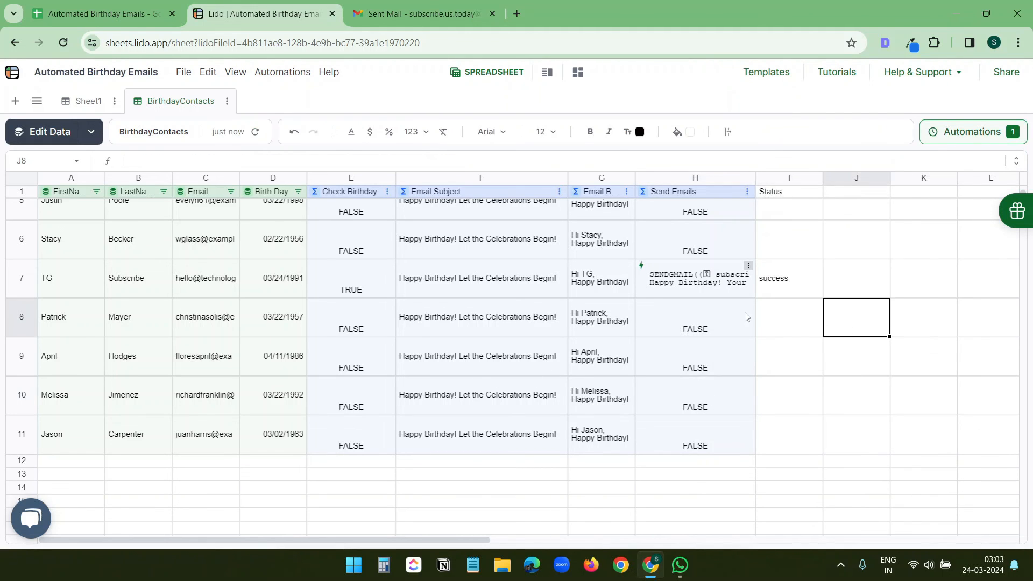
Refresh the BirthdayContacts data and check row 10's birthday condition and status cell.
{"action": "left_click", "coordinate": [256, 134]}
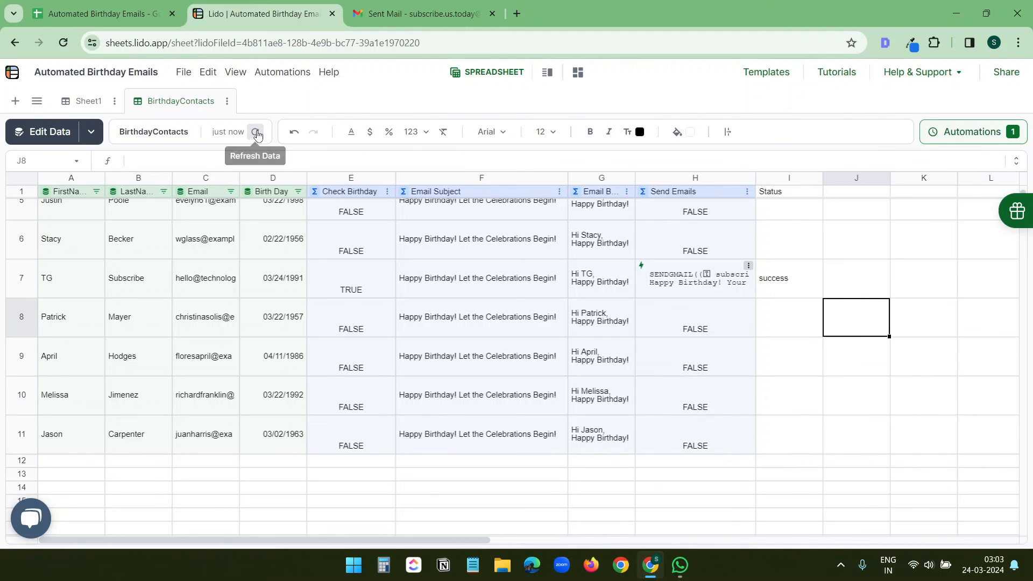
{"action": "left_click", "coordinate": [353, 410]}
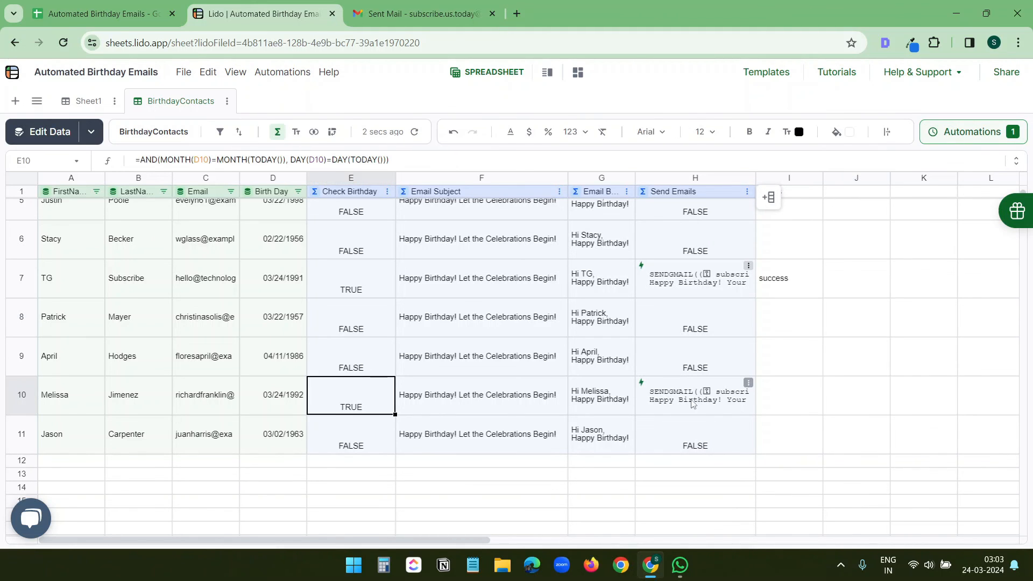
{"action": "left_click", "coordinate": [769, 409]}
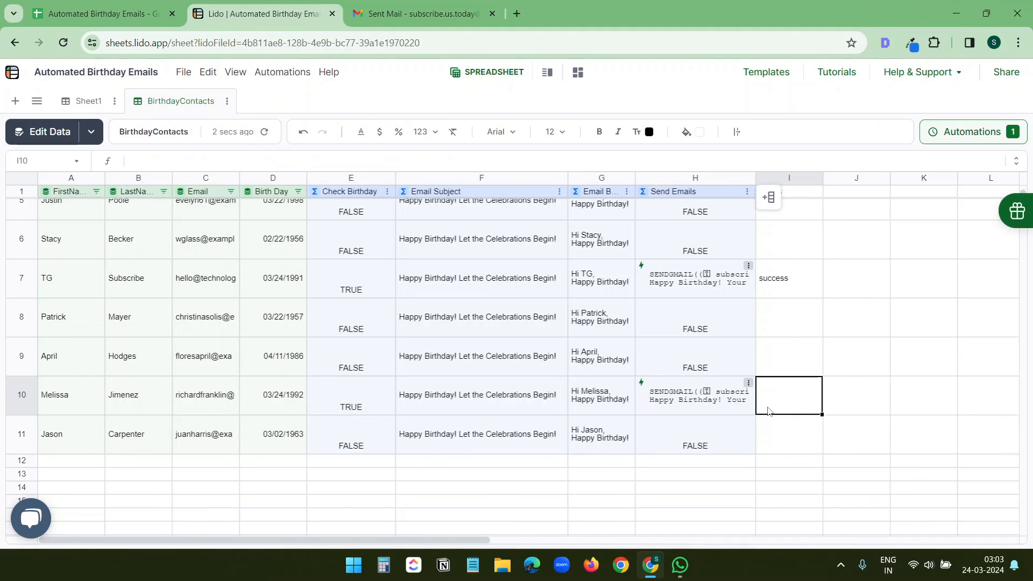
Run the SENDGMAIL action in H10 and refresh Gmail's sent mail to check for the new birthday email.
{"action": "right_click", "coordinate": [723, 404]}
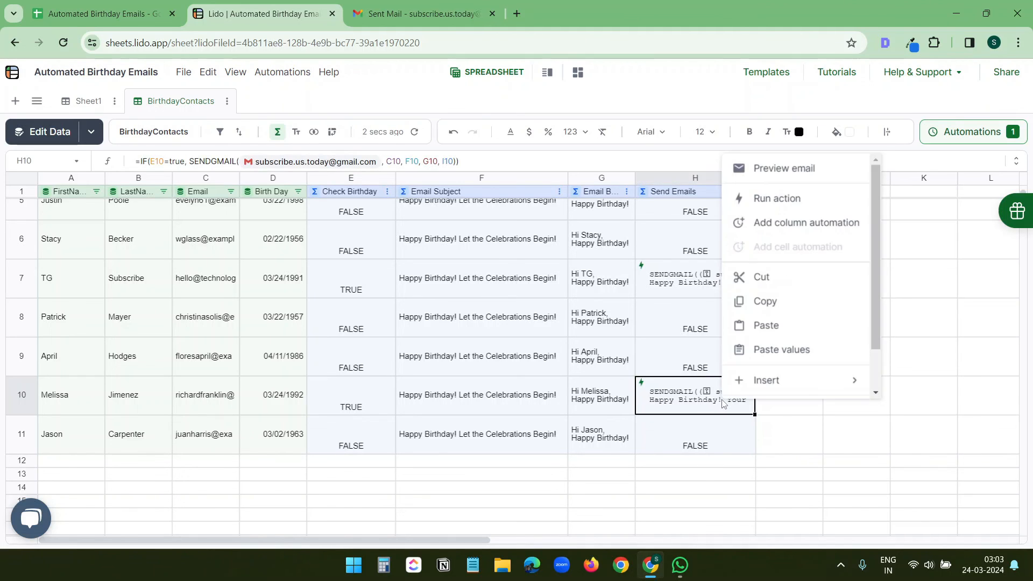
{"action": "left_click", "coordinate": [770, 205]}
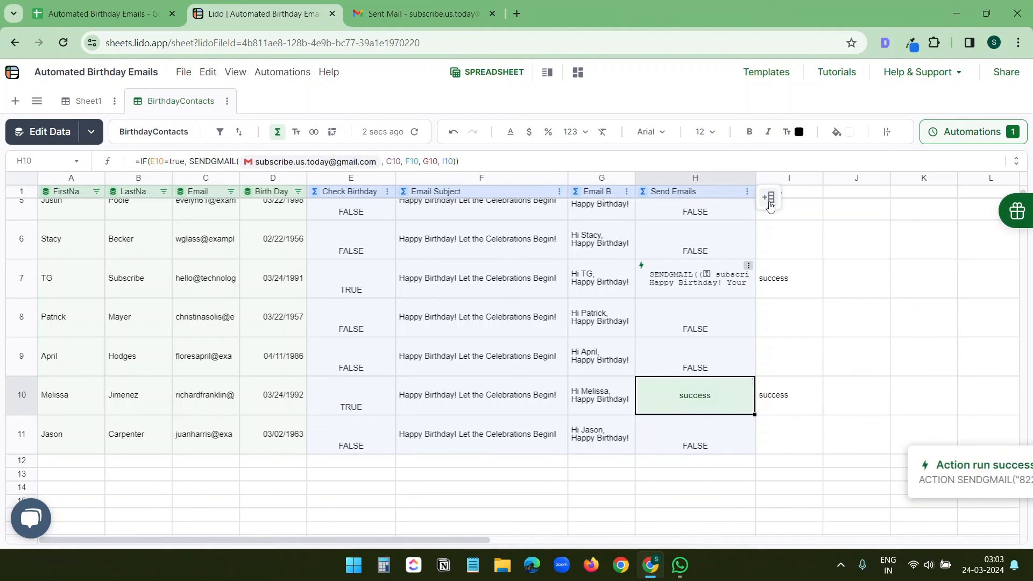
{"action": "left_click", "coordinate": [402, 12]}
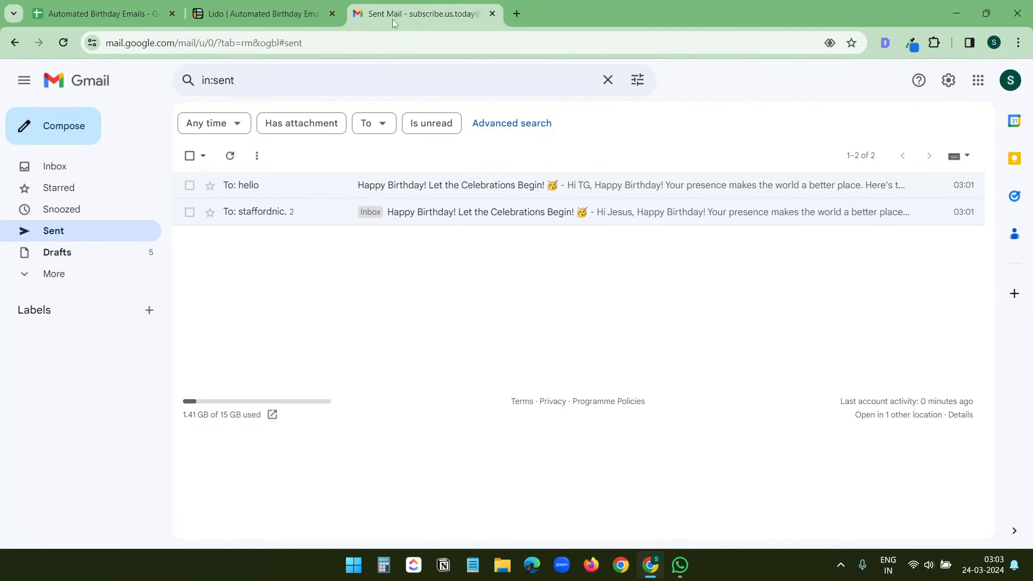
{"action": "left_click", "coordinate": [230, 156]}
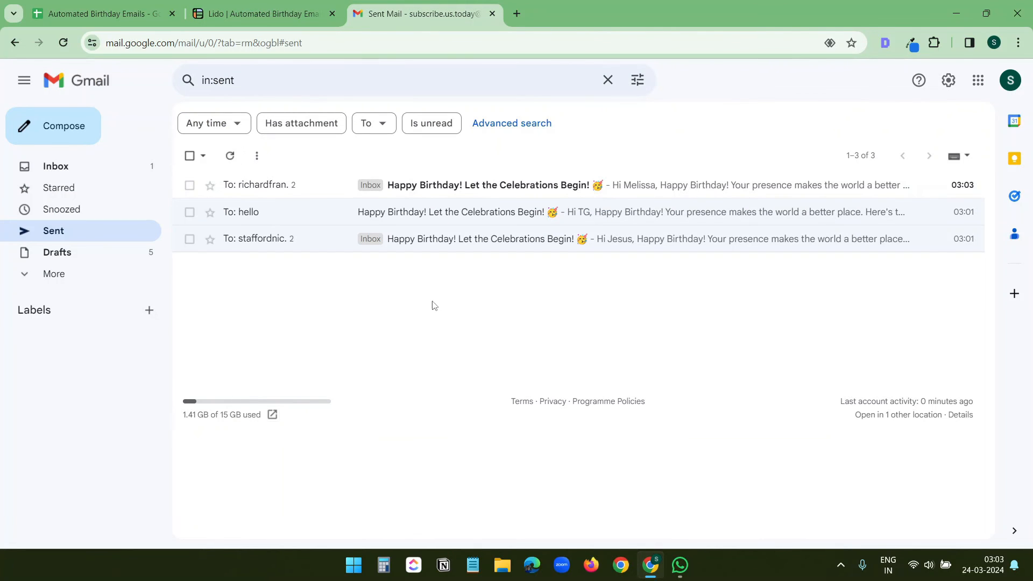
Back in Lido, set the Send Emails automation's schedule to every 1 day and save it.
{"action": "left_click", "coordinate": [290, 14]}
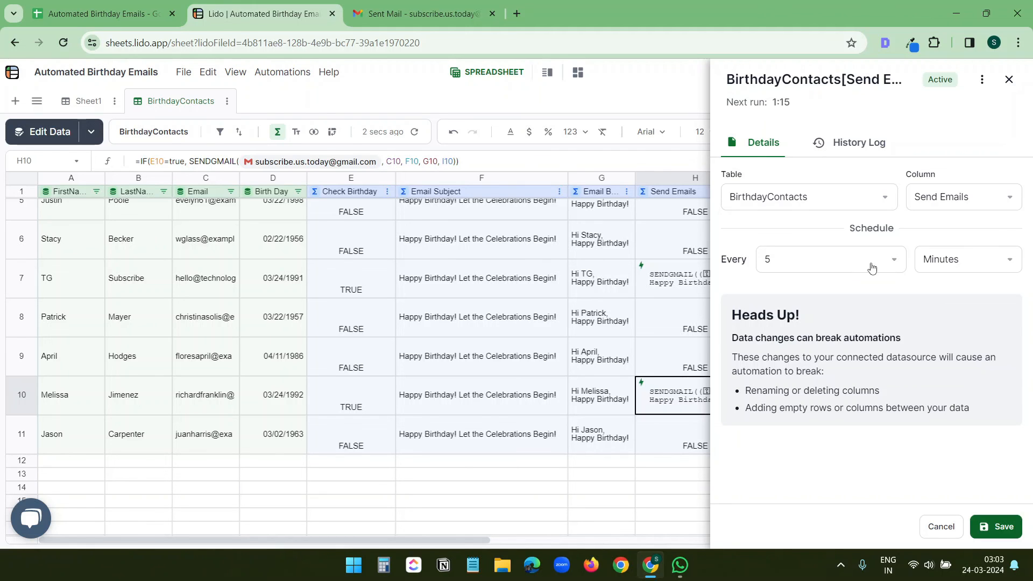
{"action": "left_click", "coordinate": [957, 269]}
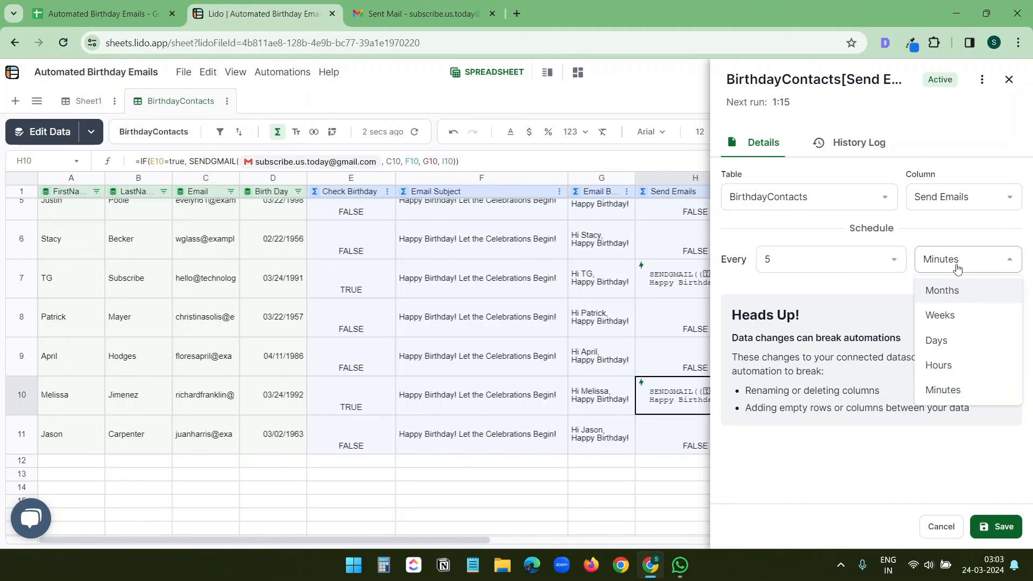
{"action": "left_click", "coordinate": [951, 340]}
{"action": "left_click_drag", "start_coordinate": [790, 261], "coordinate": [706, 266]}
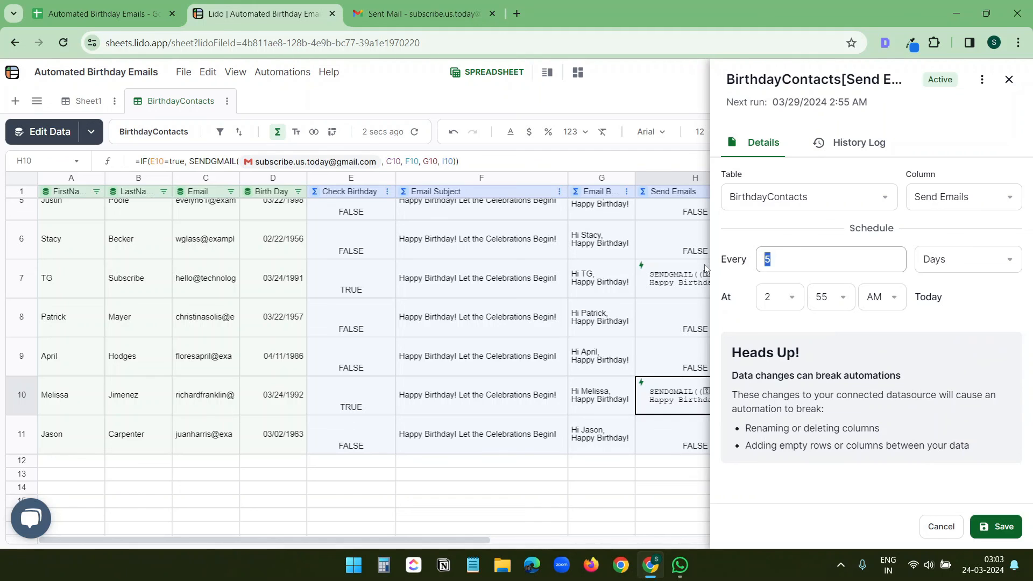
{"action": "type", "text": "1"}
{"action": "left_click", "coordinate": [996, 526]}
{"action": "left_click", "coordinate": [863, 255]}
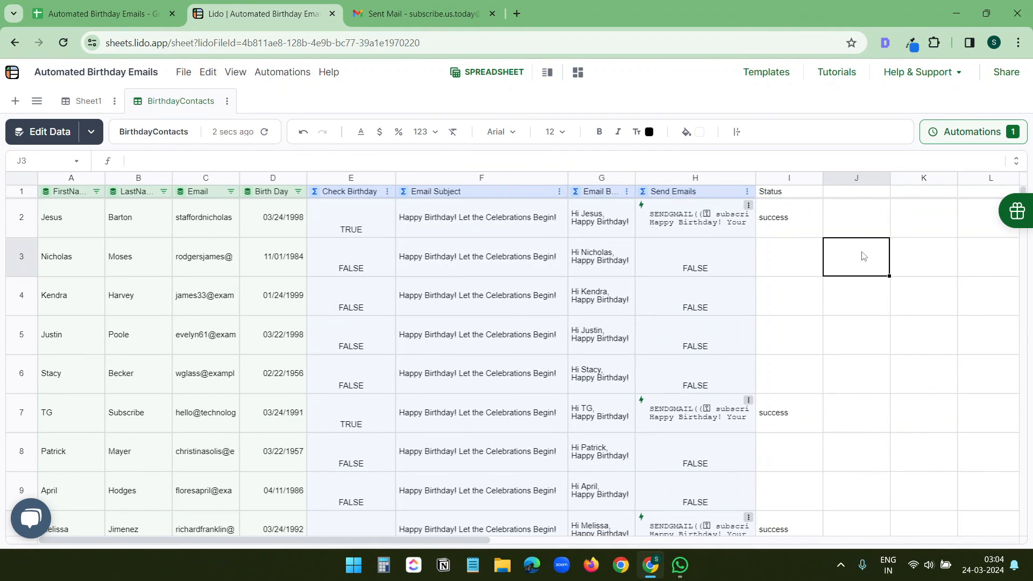